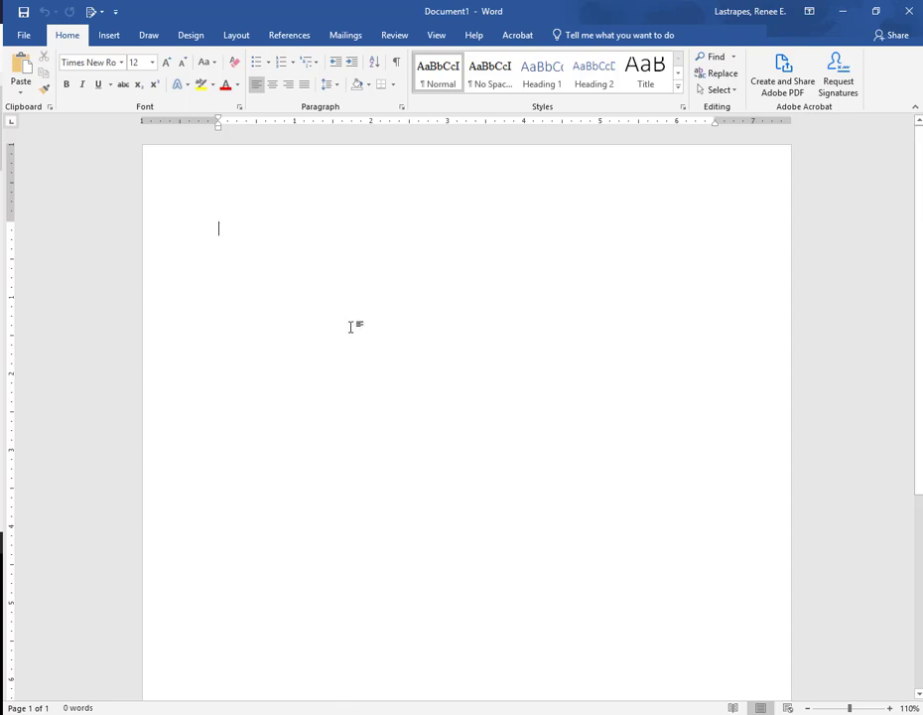
- Paste the SPSS Homework Week 3 prompts into the blank document and add spacing after the Enrollment Data upload instruction
text(SPSS Homework Week 3 Variability and Data Visualization Copy this and put in word doc with your answers and output after each prompt.  Upload the Enrollment Data Excel dataset into SPSS. Label the Gender variable, 0 = Male and 1 = Female. Label the Smoking variable, 1 = Nonsmoker, 2 = sometimes smokes and 3 = Smoker. Calculate the Mean and Standard Deviation for Weight and Height, and create histograms for those variables. Create a boxplot of Math1 by Gender. Create a scatterplot of Sleep time and Study time.)
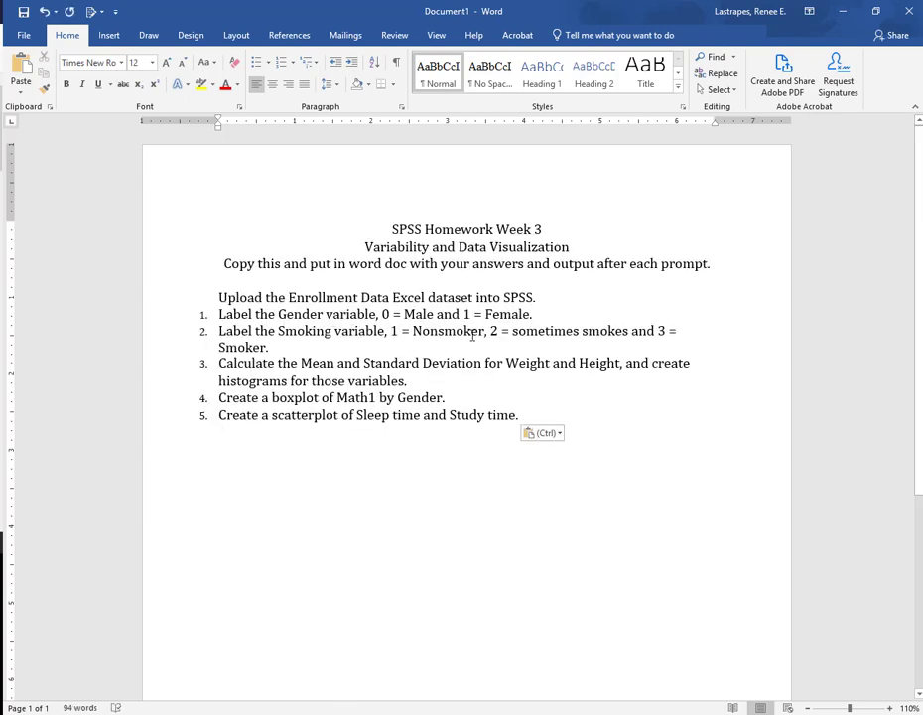
click(546, 298)
key(Return)
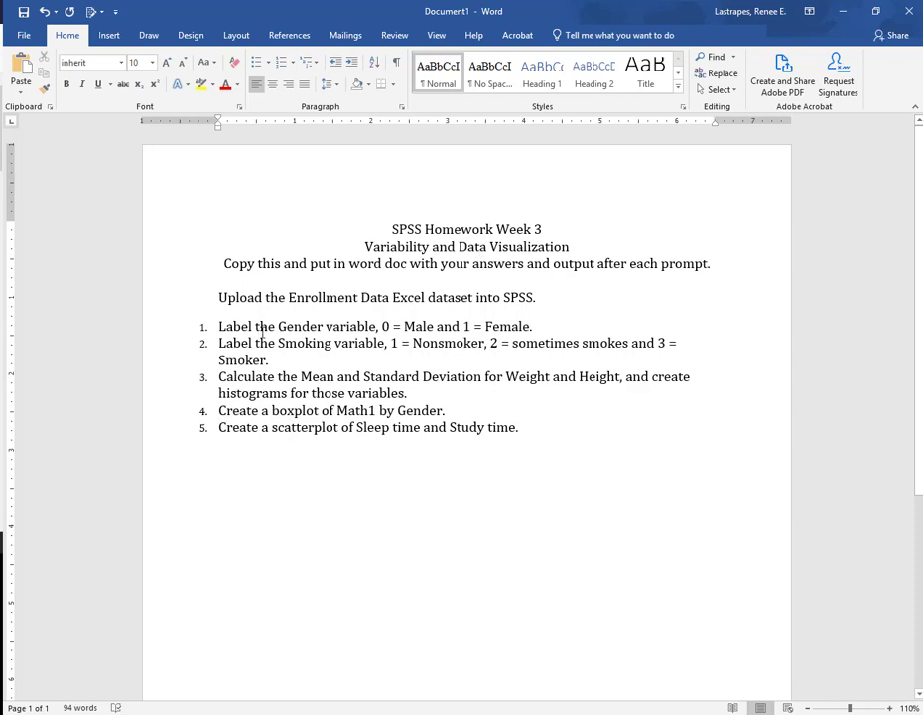
- Insert a blank answer line after each of the numbered prompts 1 to 4
click(534, 326)
key(Return)
key(Return)
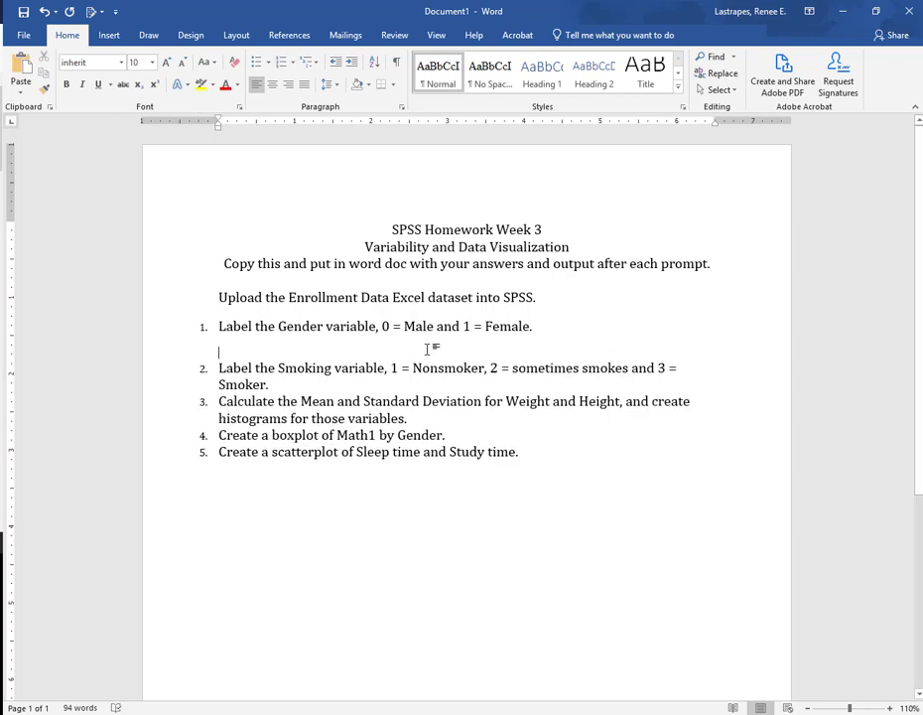
click(375, 381)
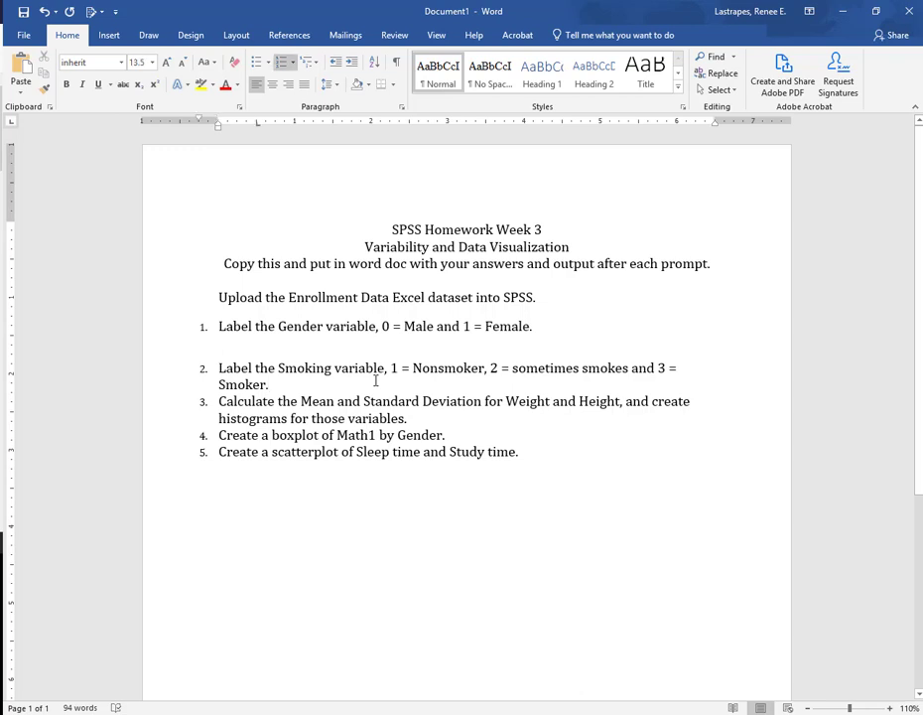
key(Return)
key(Return)
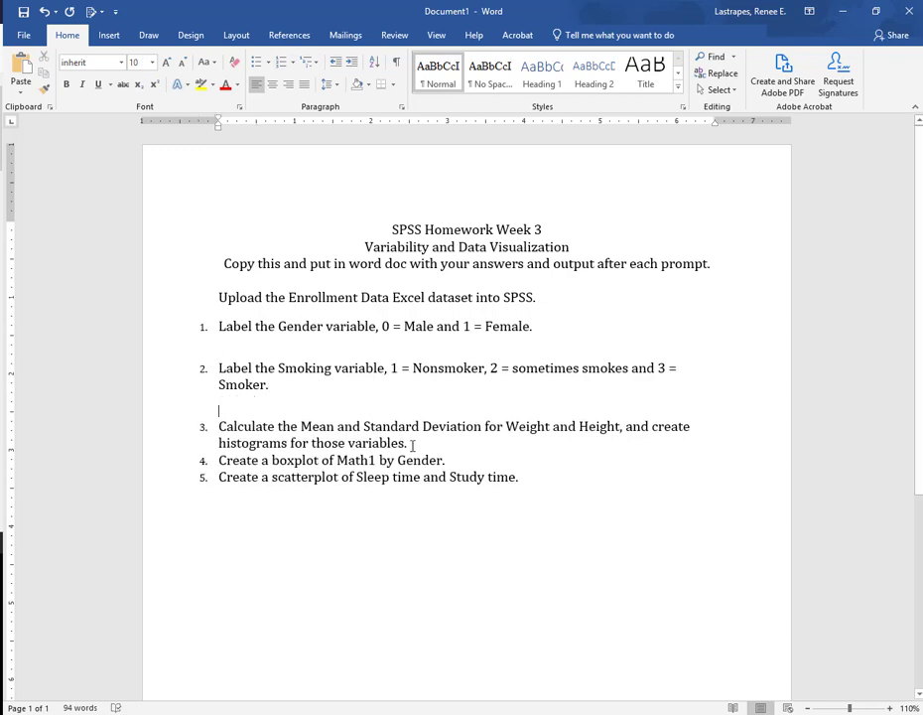
click(412, 445)
key(Return)
key(Return)
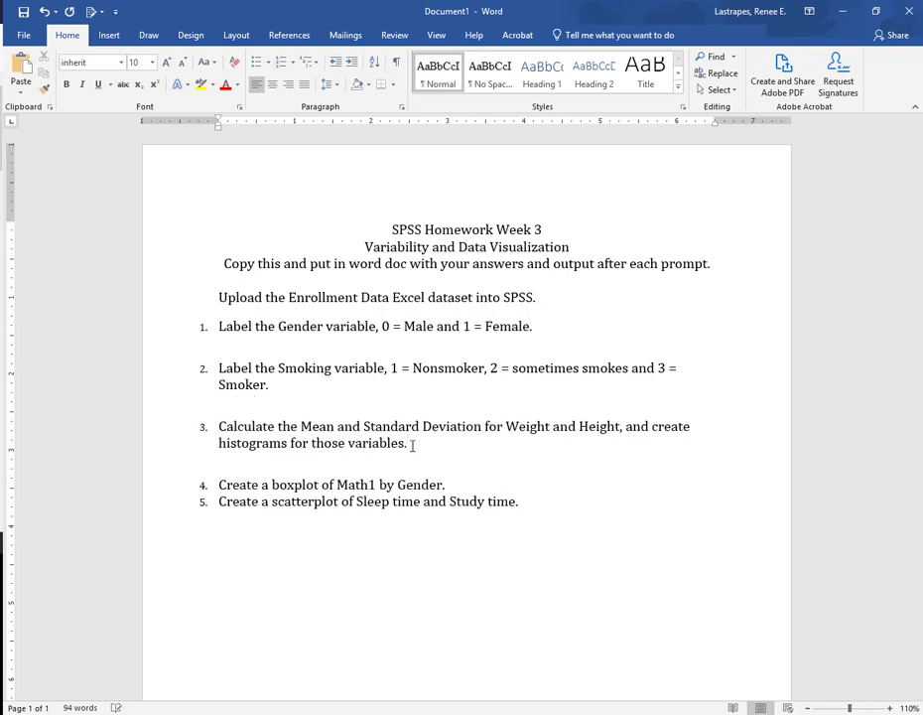
click(455, 483)
key(Return)
key(Return)
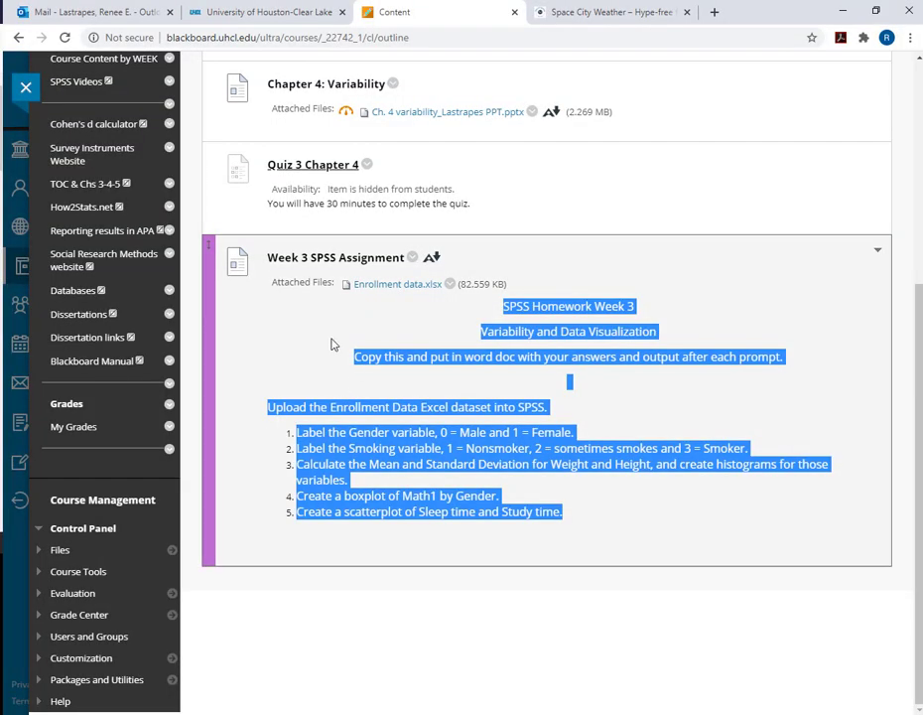
- Switch to the Blackboard course page in the browser, download Enrollment data.xlsx from the Week 3 SPSS Assignment, and open it
click(415, 310)
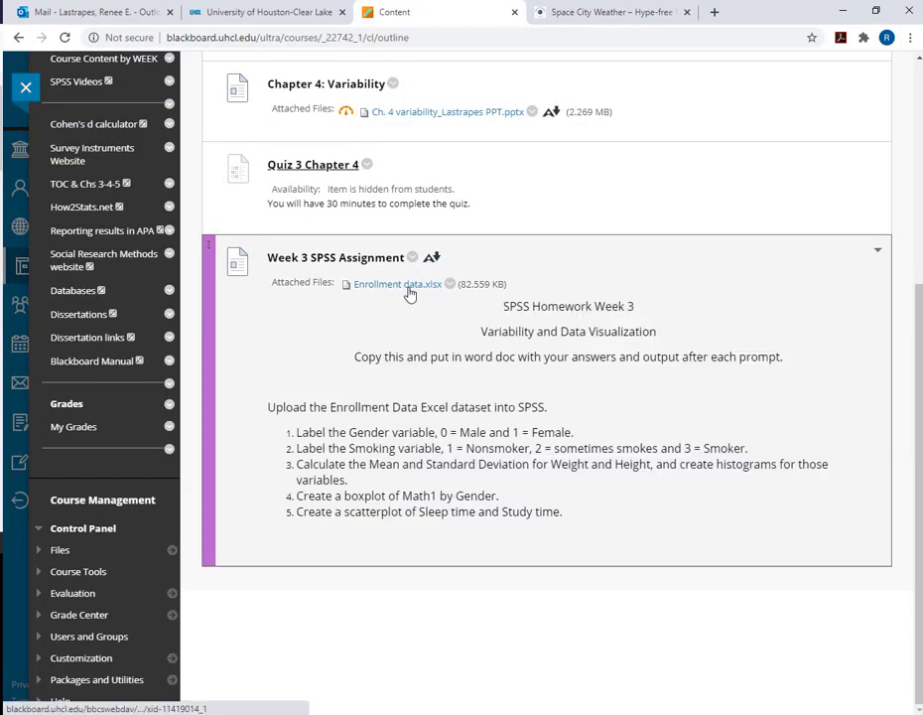
click(397, 284)
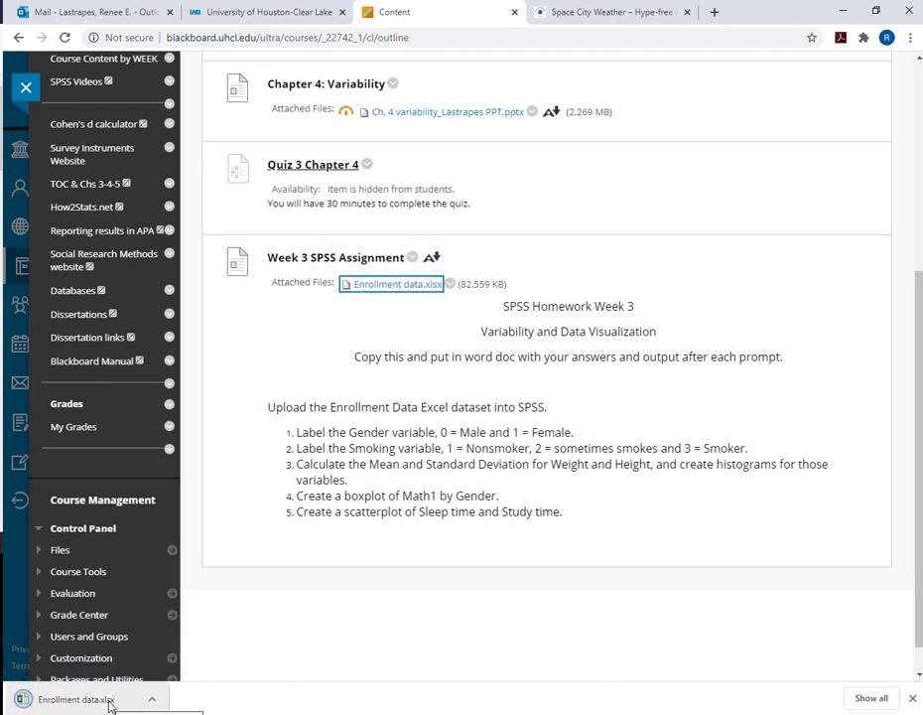
click(110, 701)
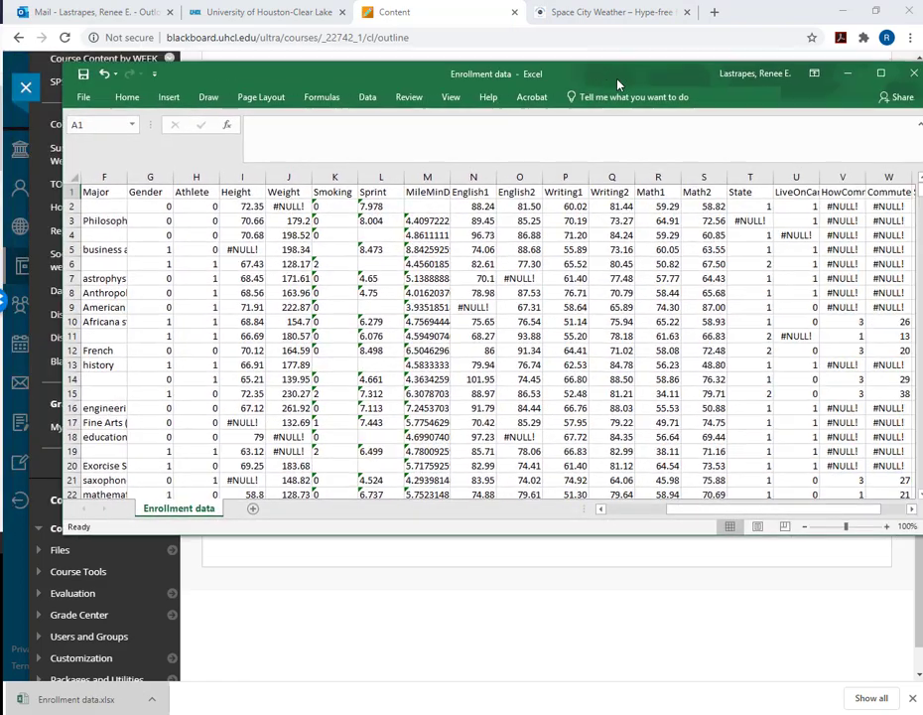
- Dismiss the duplicate-workbook alert and close the Enrollment data workbook in Excel
drag(617, 79, 603, 73)
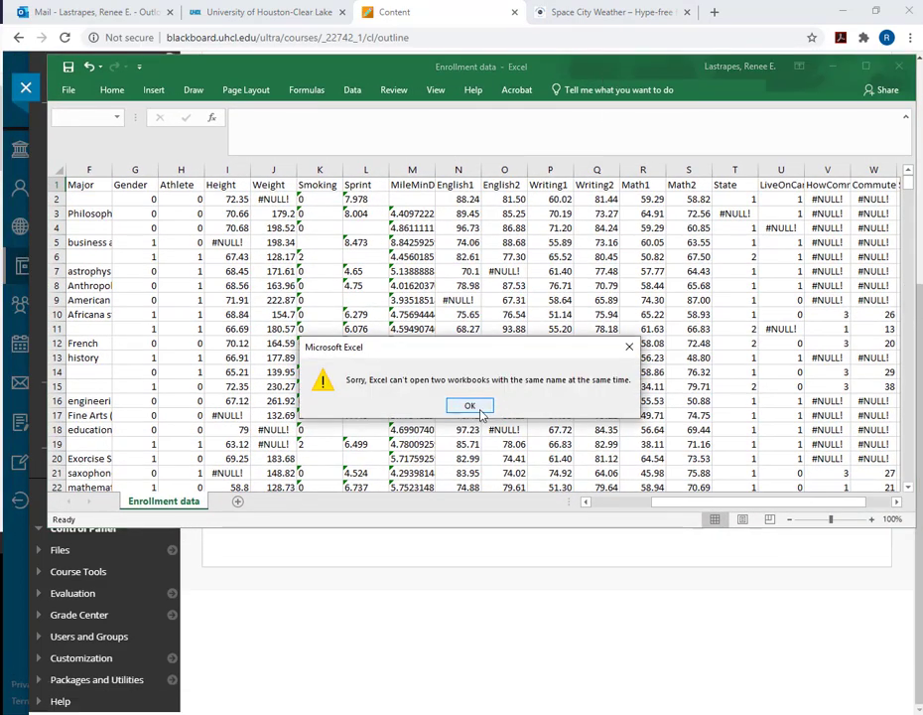
click(480, 411)
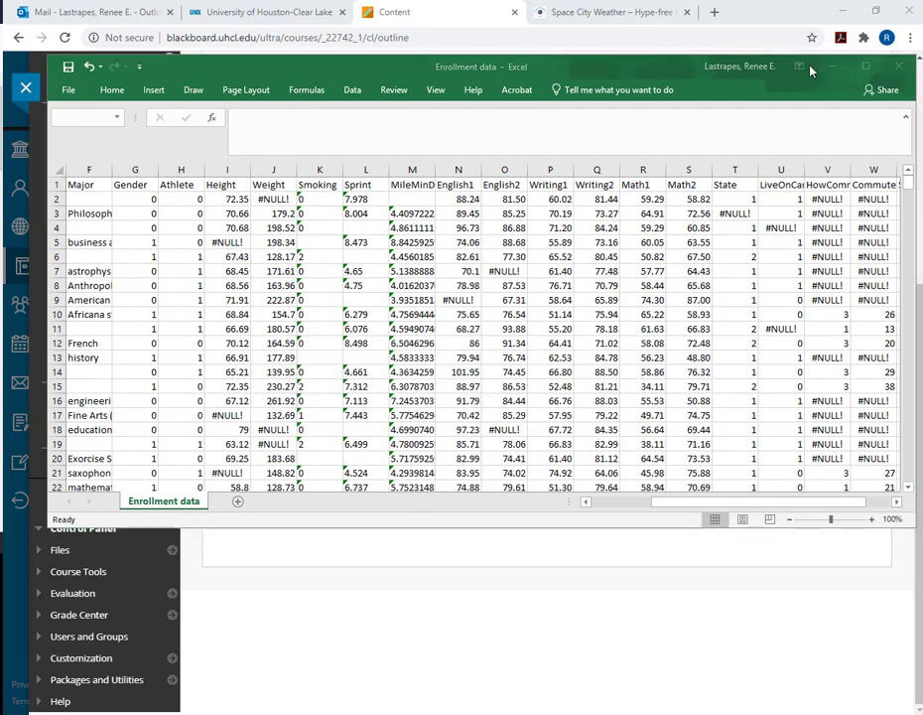
click(898, 66)
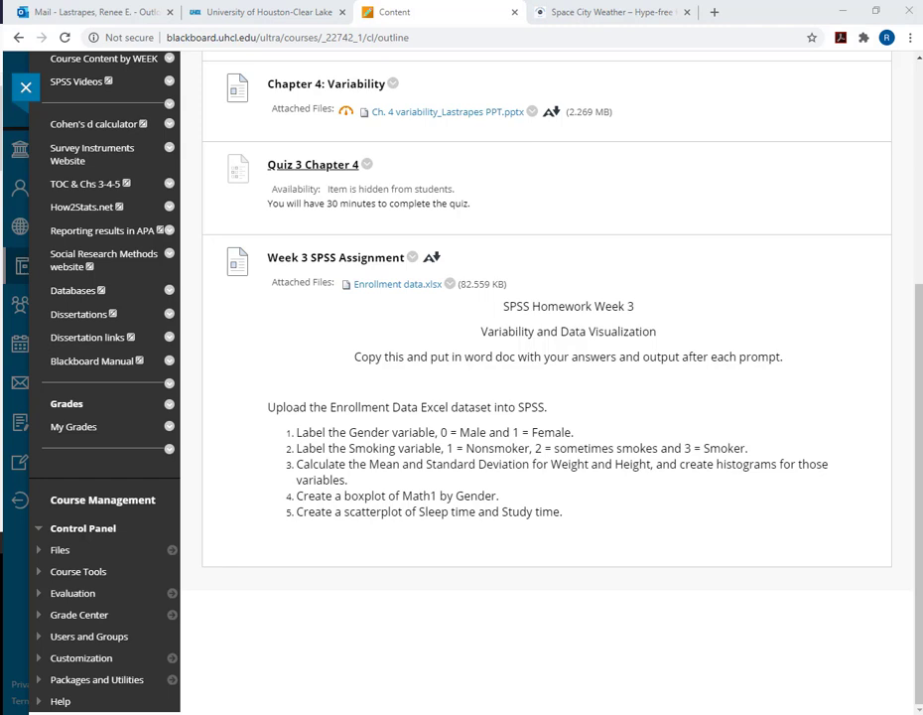
- Switch to SPSS Statistics and open Enrollment data.xlsx from the Quant II Fall 2020 folder as an Excel data import
key(alt+Tab)
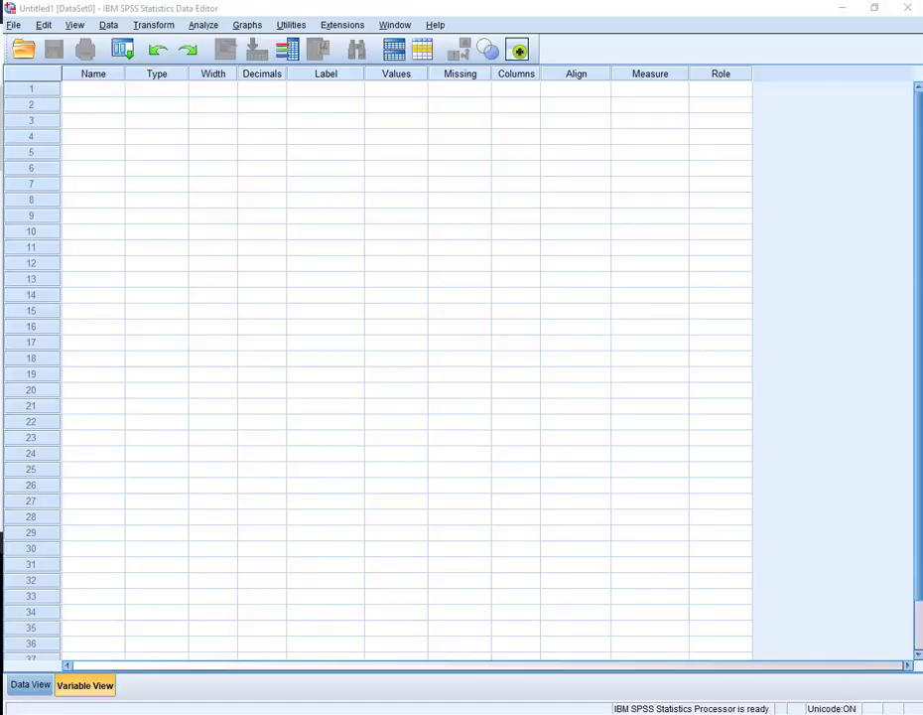
click(15, 25)
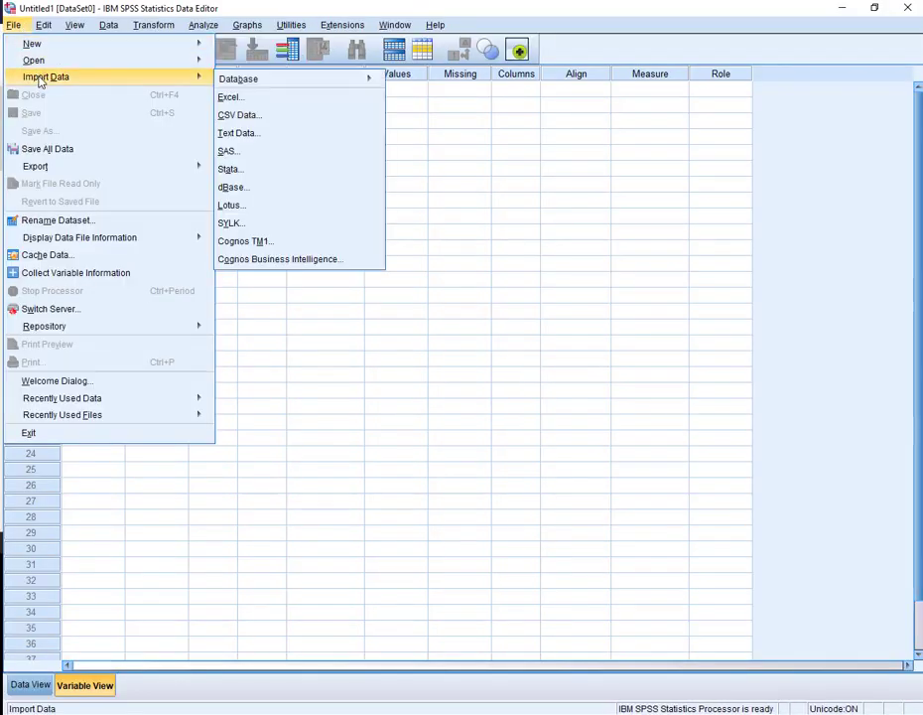
mouse_move(199, 76)
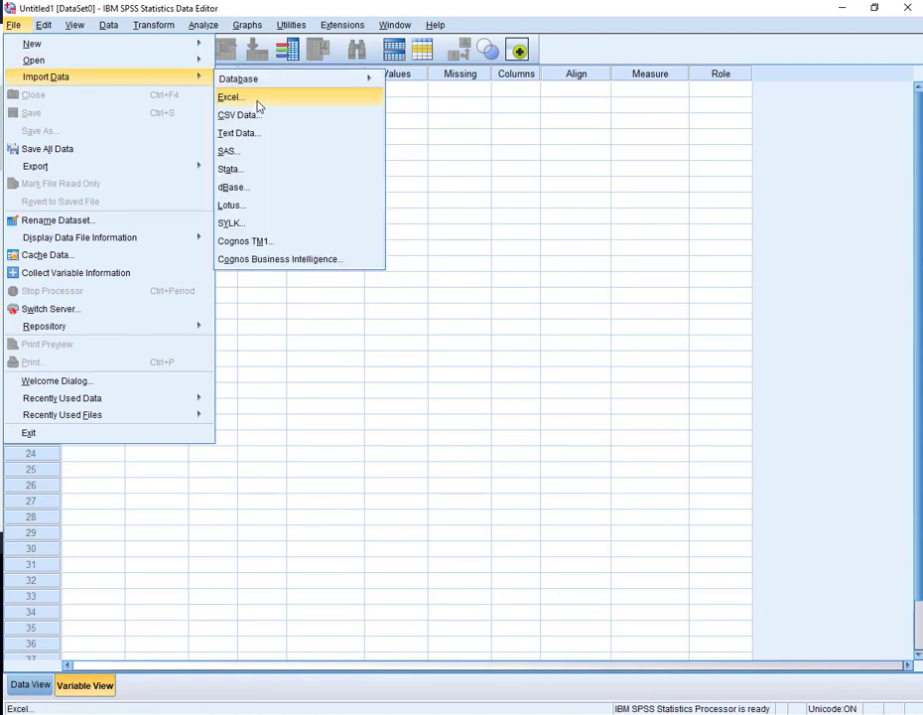
click(258, 105)
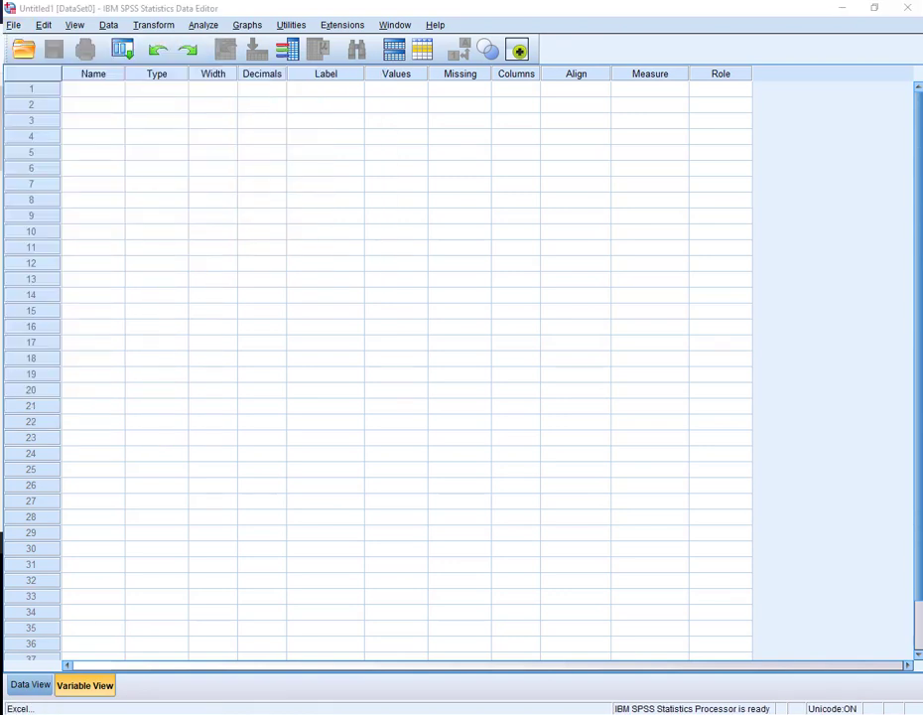
drag(0, 99, 510, 107)
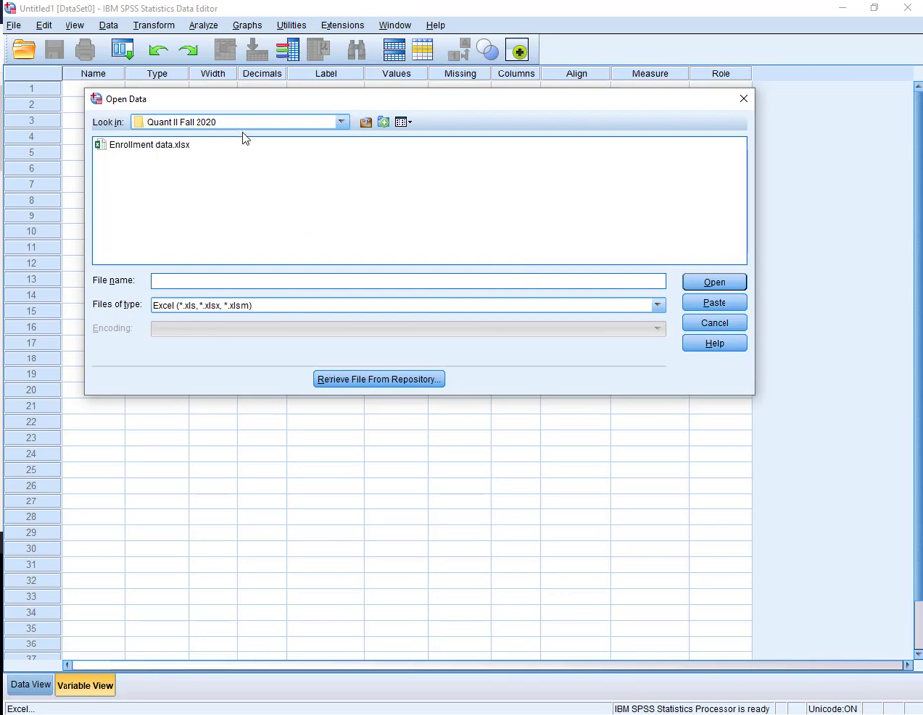
click(659, 305)
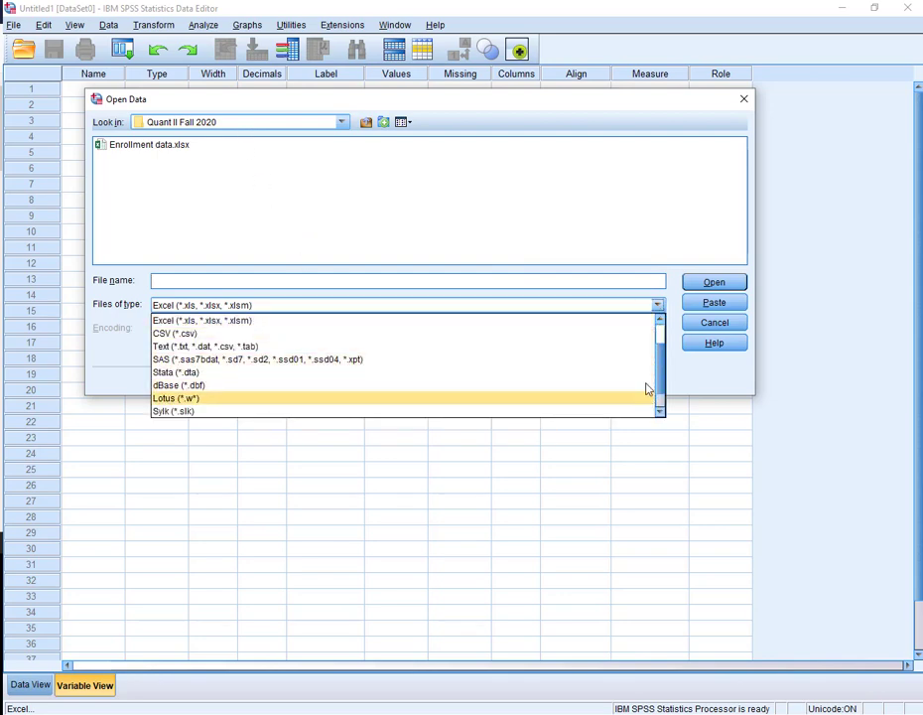
click(647, 322)
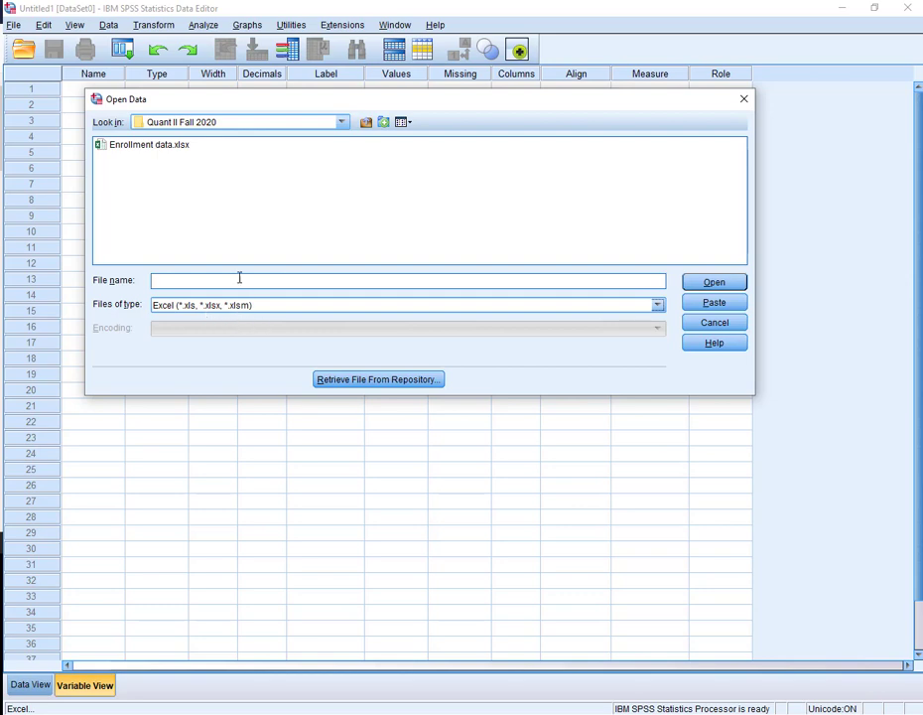
double_click(176, 144)
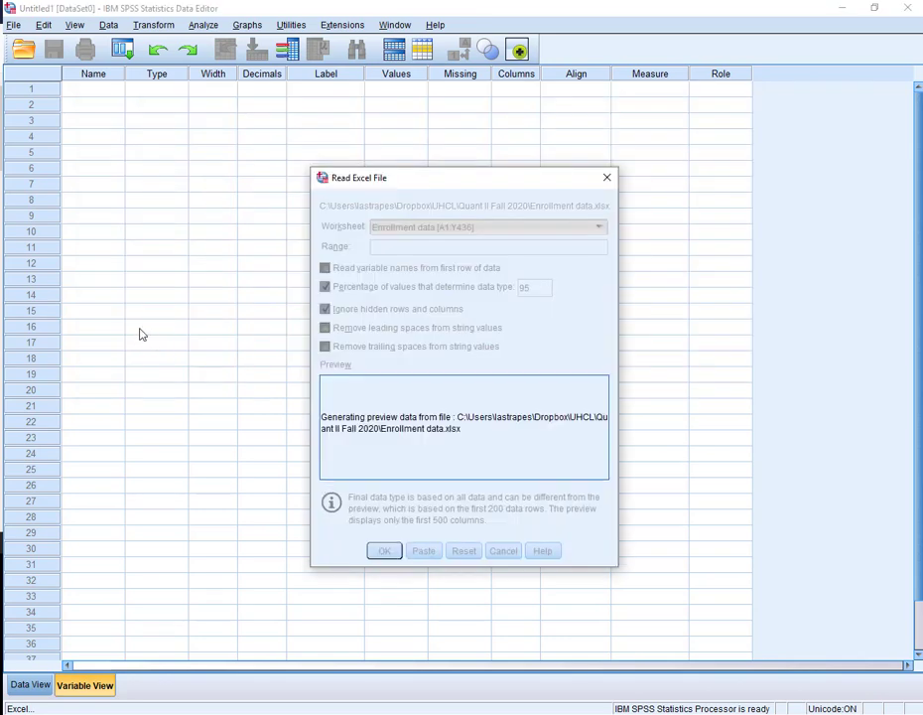
- Import the Enrollment data worksheet with variable names read from the first row, and maximize the new dataset's window
drag(473, 187, 471, 143)
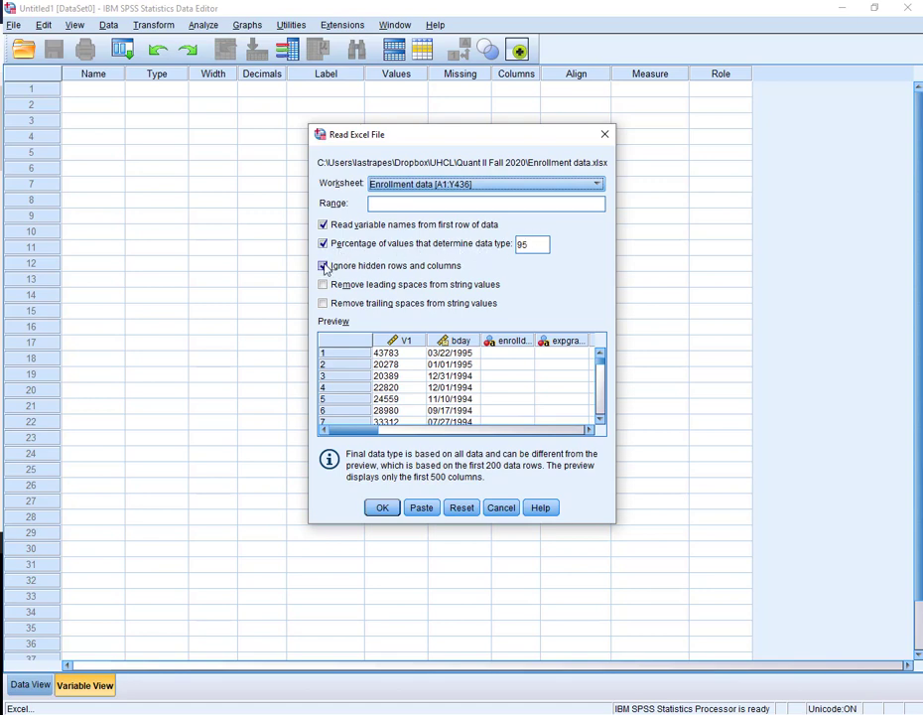
click(388, 509)
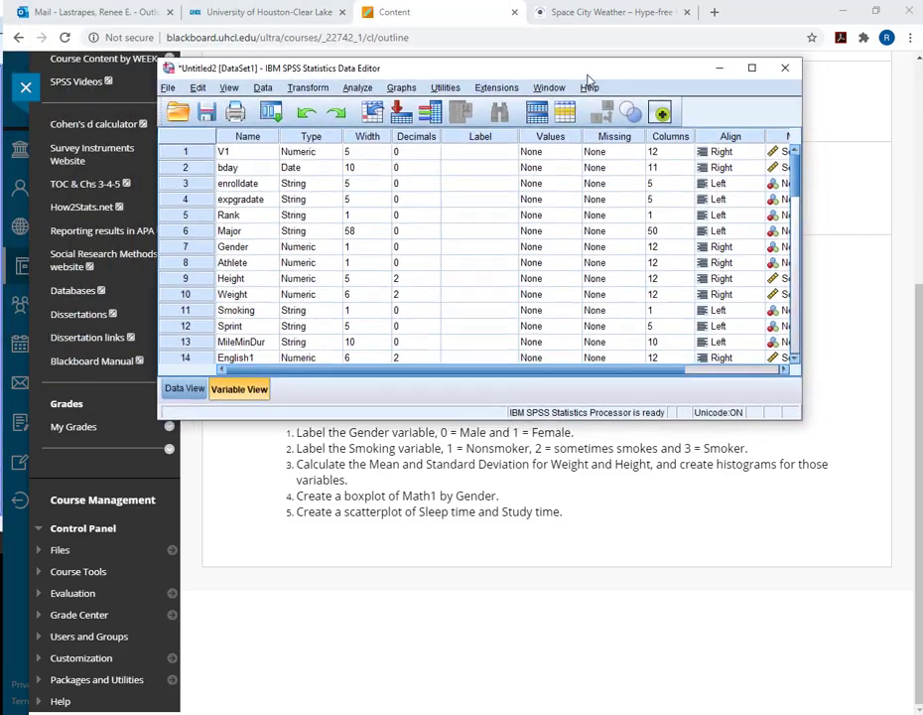
click(737, 63)
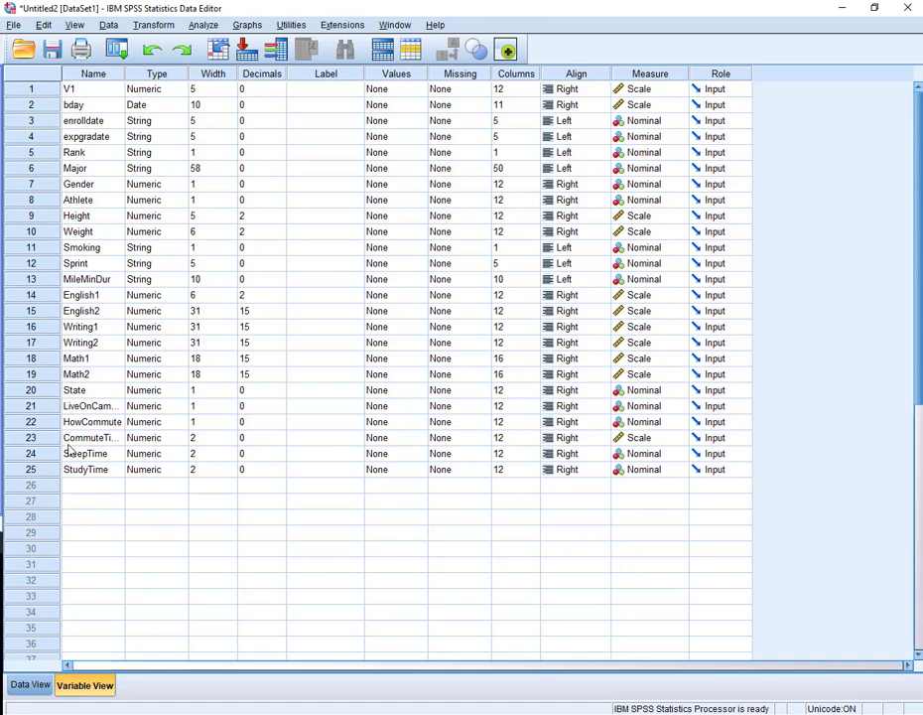
- Look through the imported cases in the data grid, and examine the Values column of the variable definitions
click(29, 684)
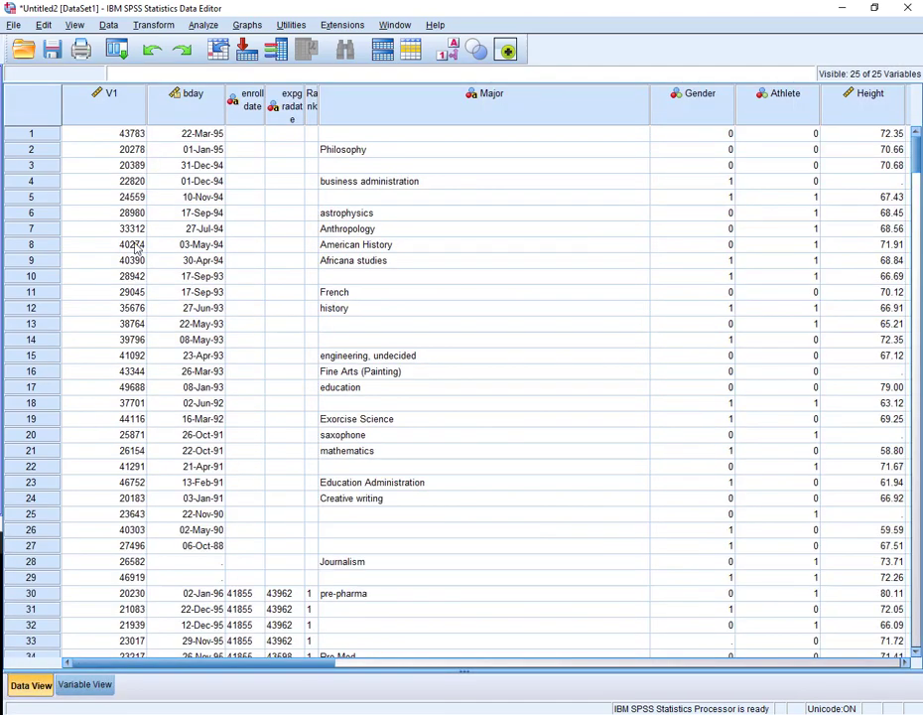
scroll(112, 240, down, 18)
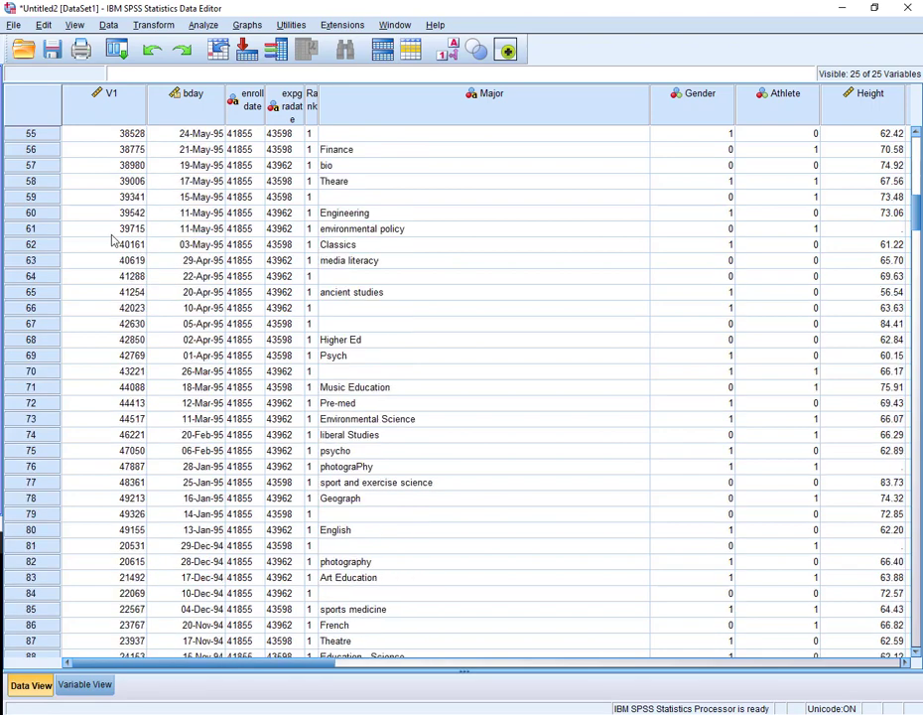
scroll(113, 239, up, 6)
scroll(112, 239, up, 12)
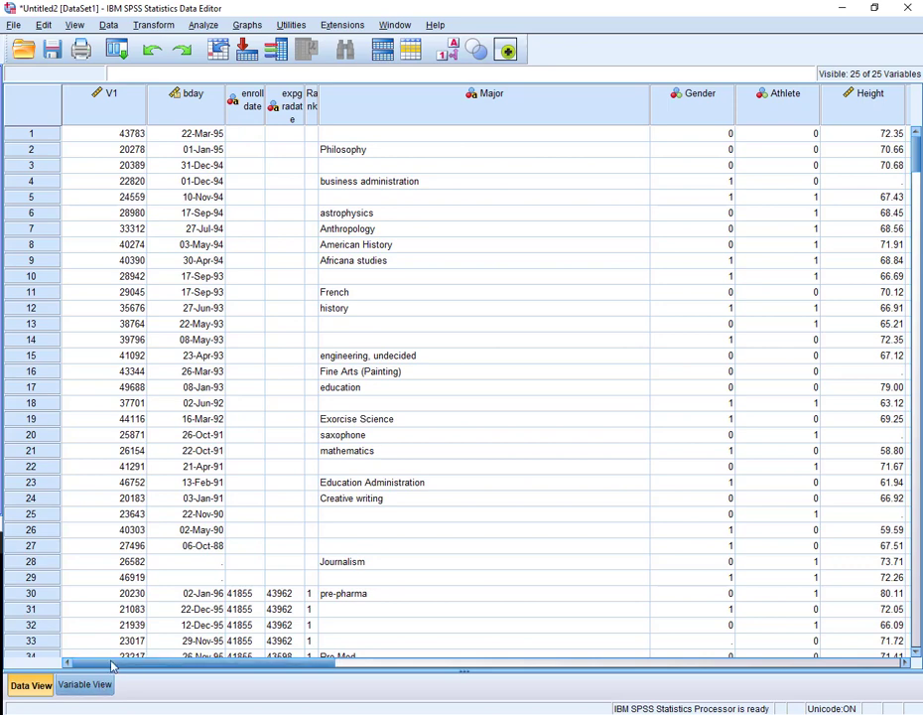
click(91, 685)
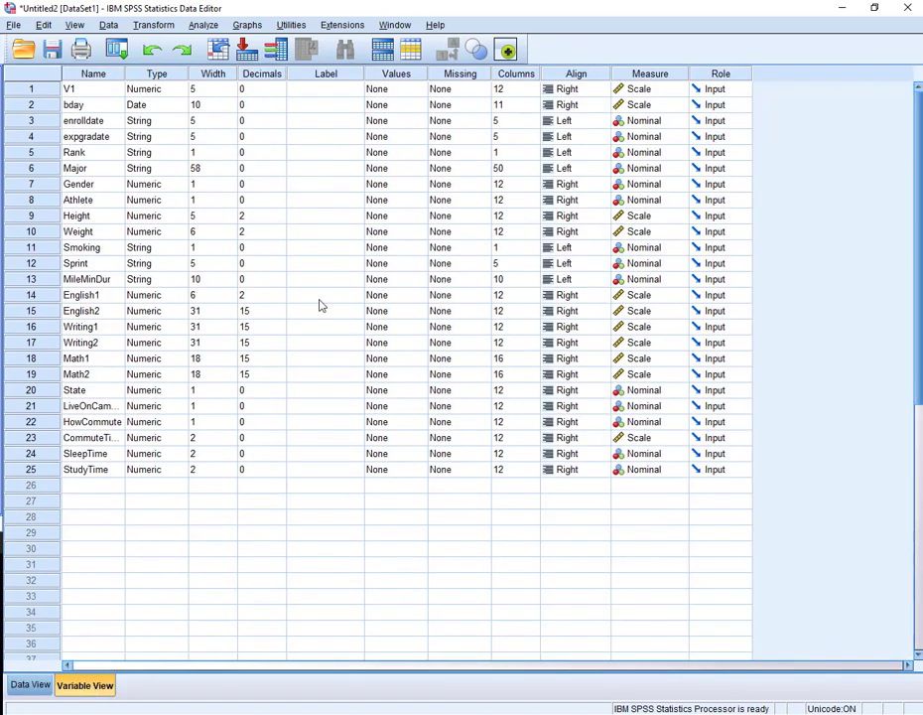
click(412, 73)
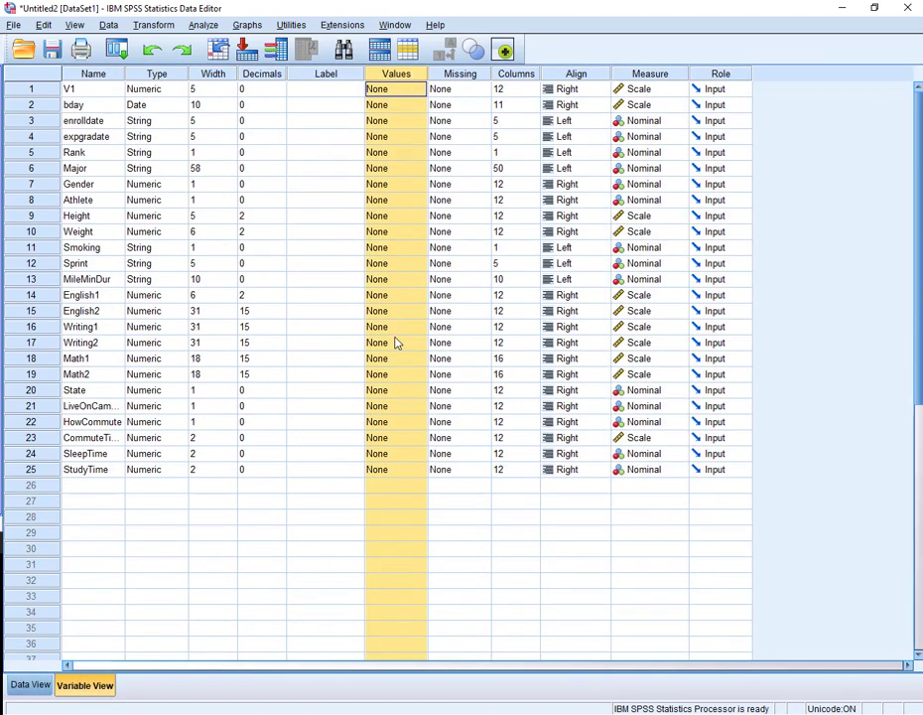
- View the Gender variable's data, check the labeling prompts in the Word homework document, and return to the SPSS dataset
double_click(40, 185)
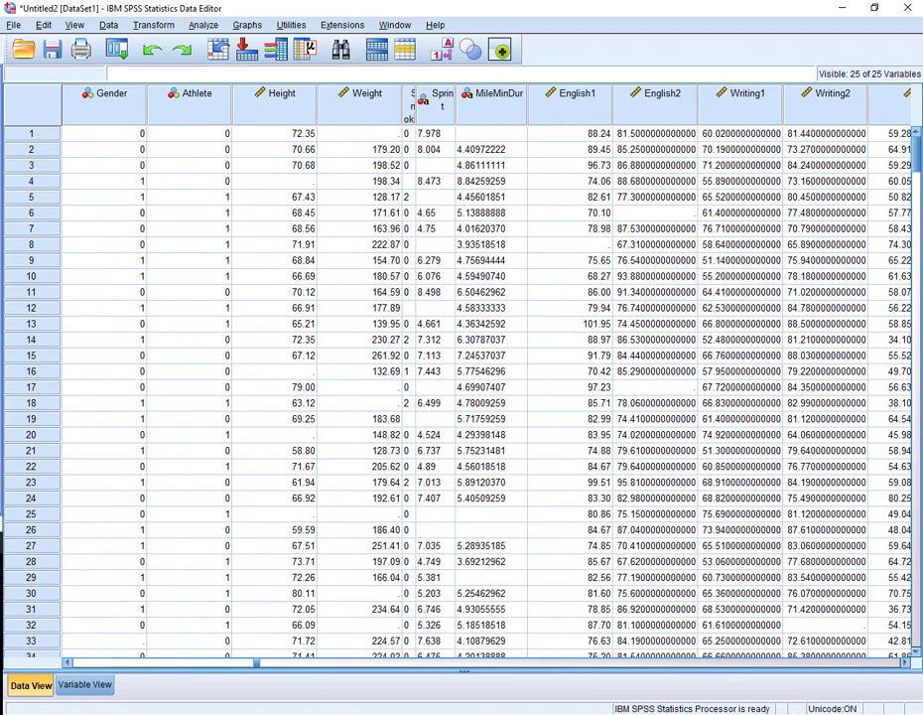
click(336, 713)
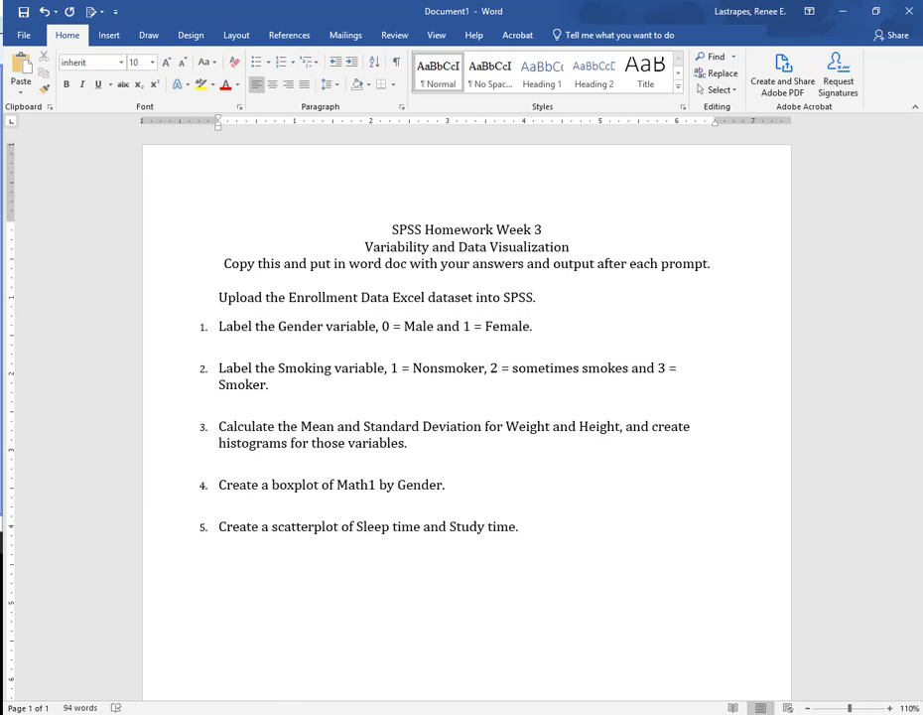
mouse_move(229, 714)
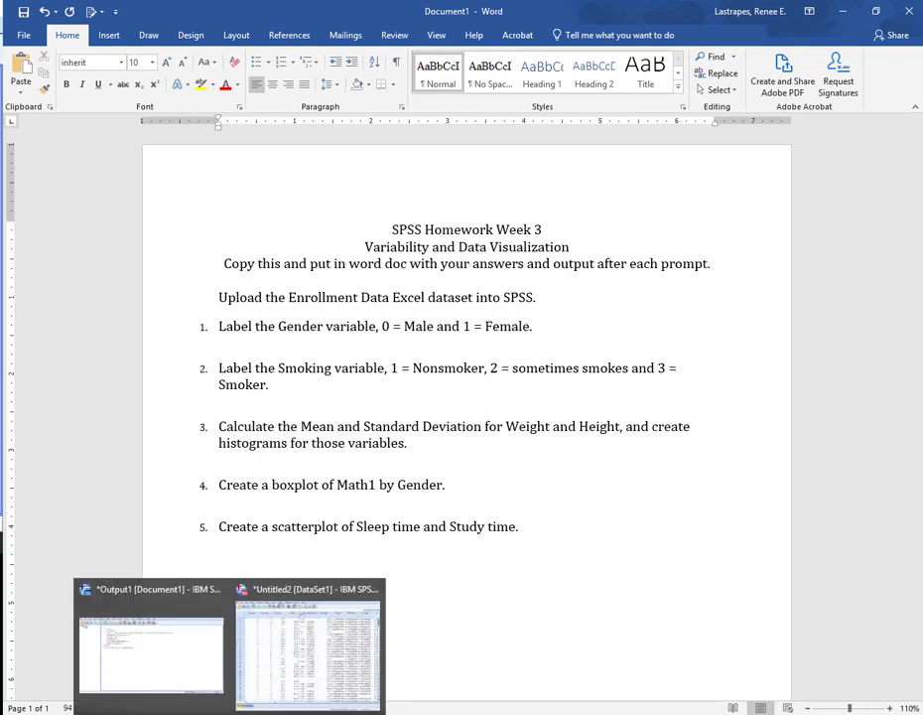
click(264, 701)
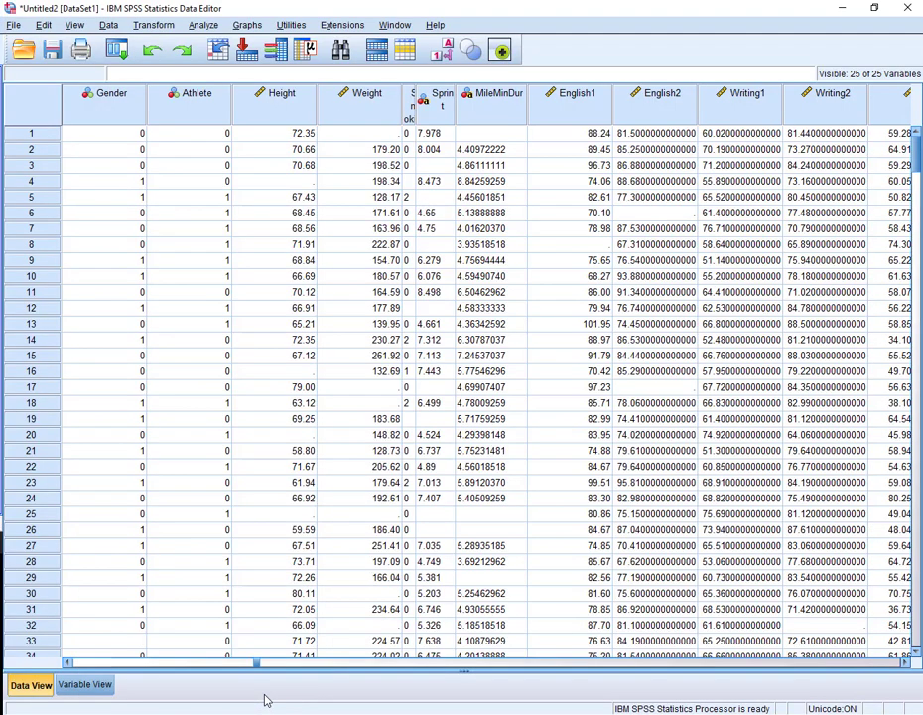
- Define value labels for the Gender variable in the variable definitions: 0 = Male and 1 = Female
click(86, 685)
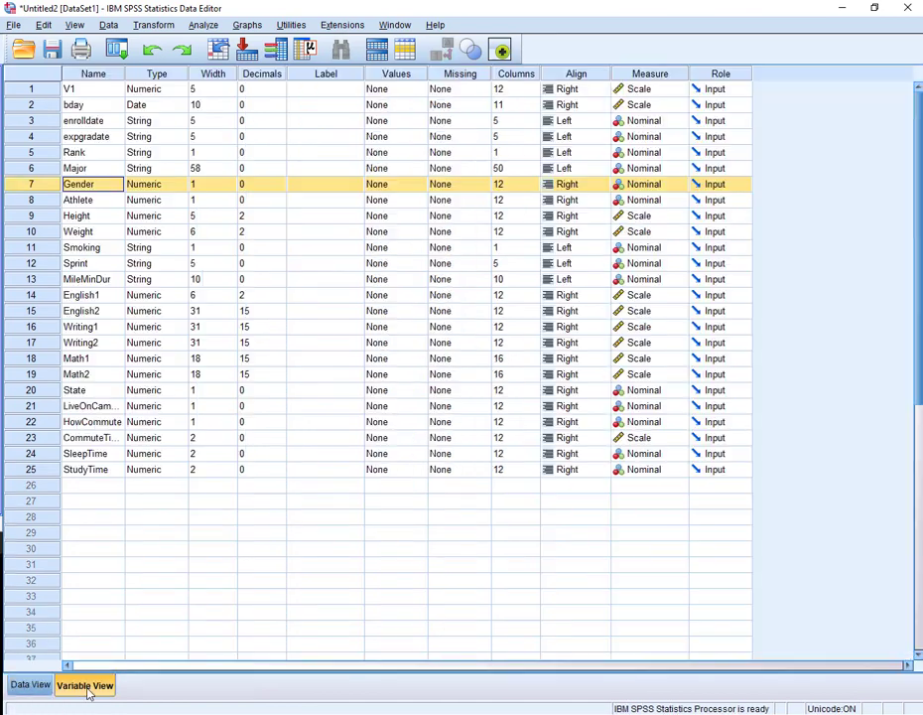
double_click(422, 188)
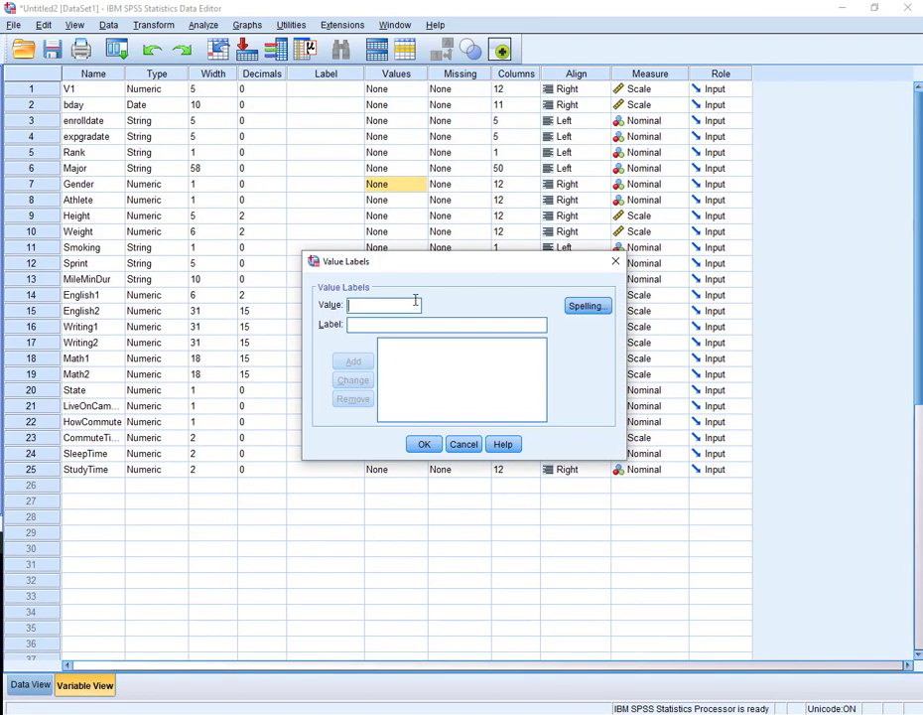
click(616, 261)
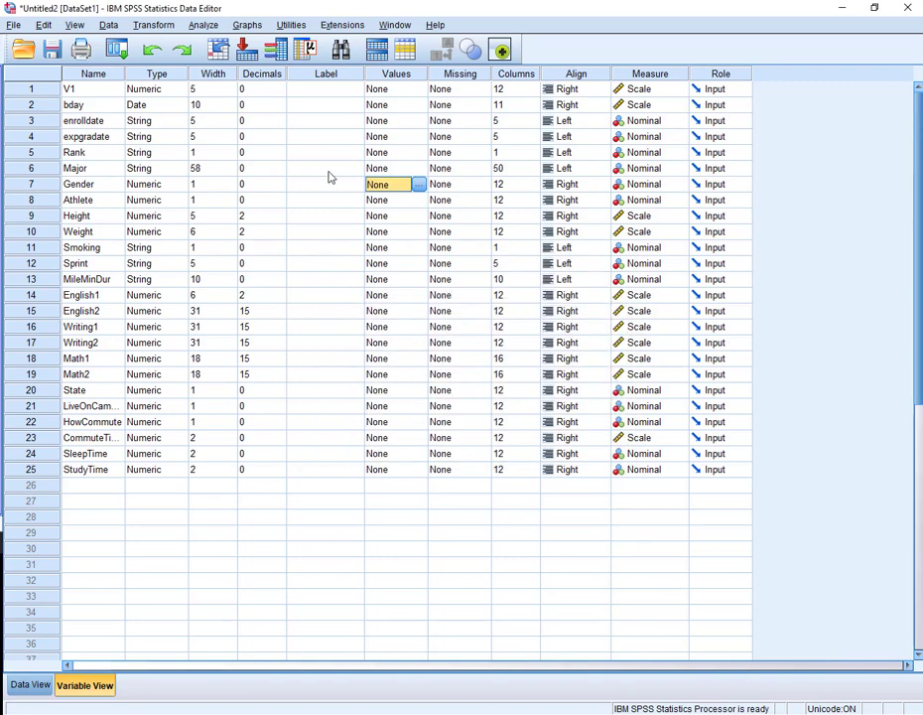
click(421, 188)
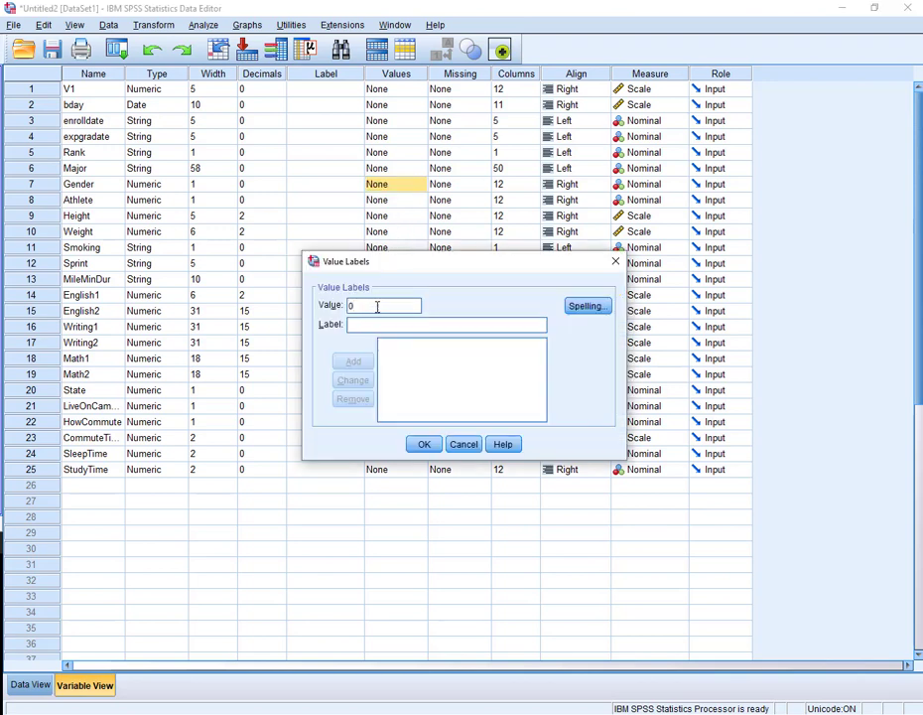
text(Male)
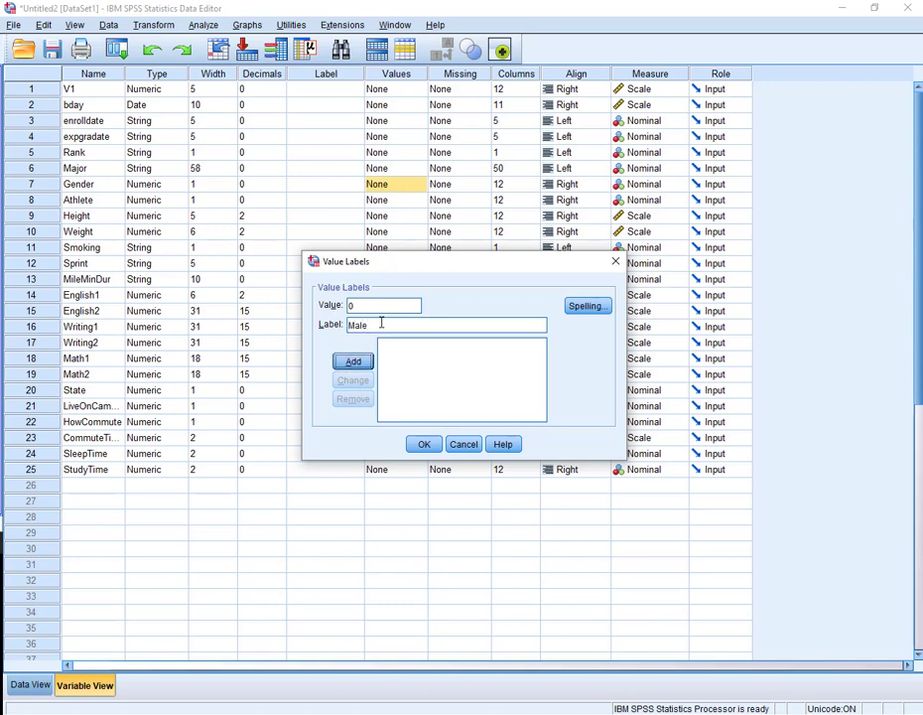
key(Return)
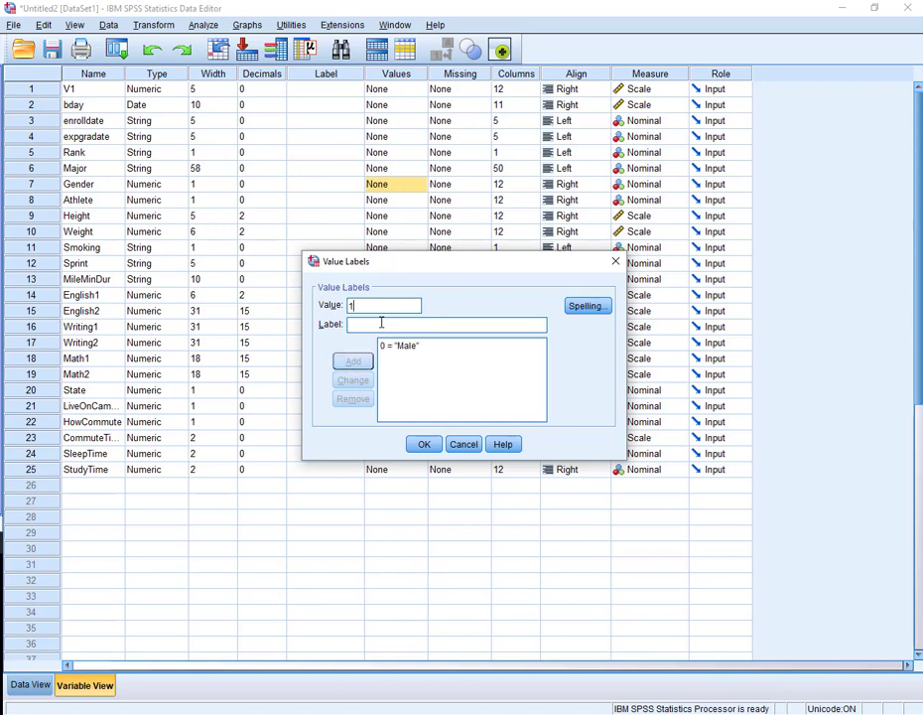
text(Female)
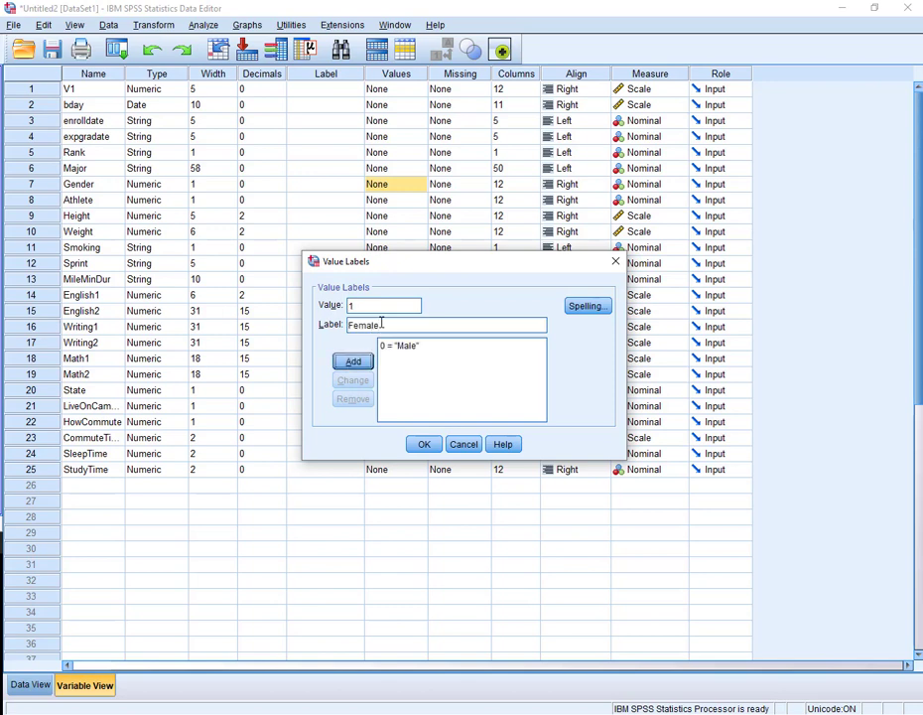
key(Return)
click(418, 443)
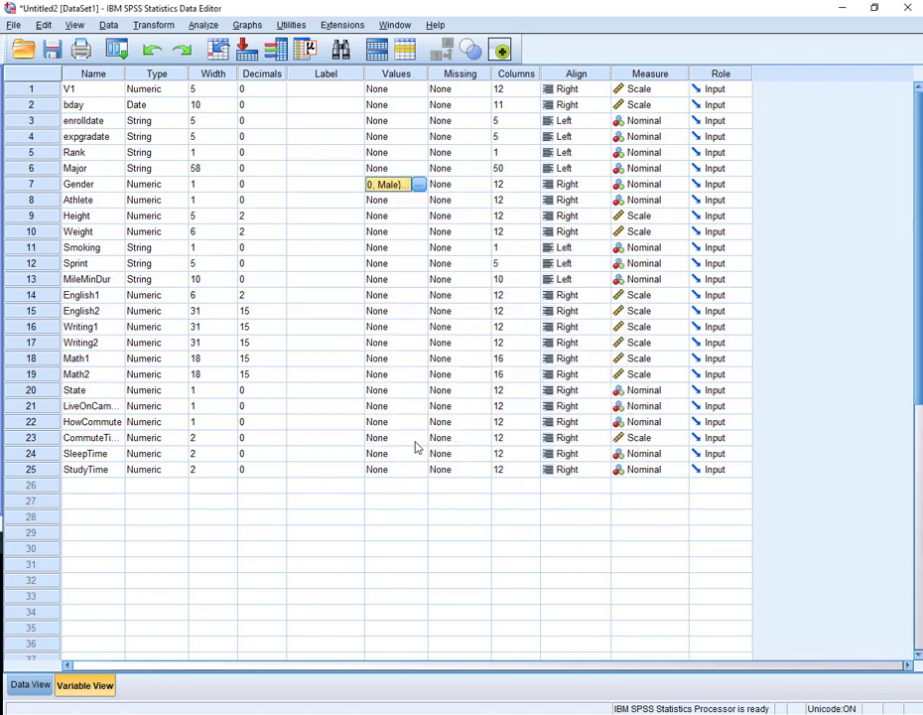
- Review the Gender variable's value labels, check the Smoking labeling prompt in the Word homework document, and return to the SPSS dataset
click(417, 185)
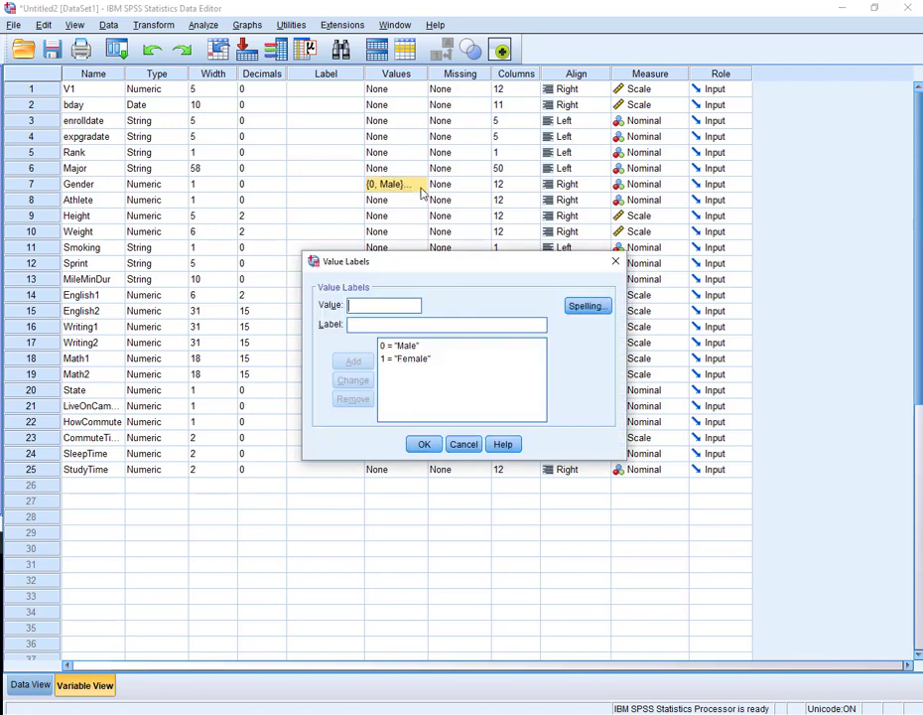
click(612, 262)
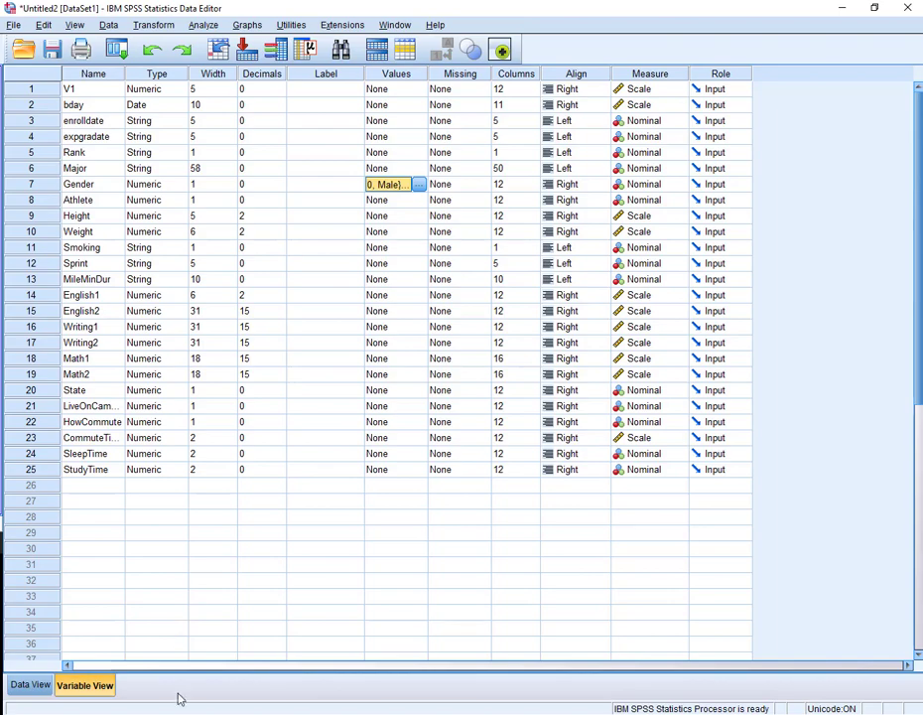
key(alt+Tab)
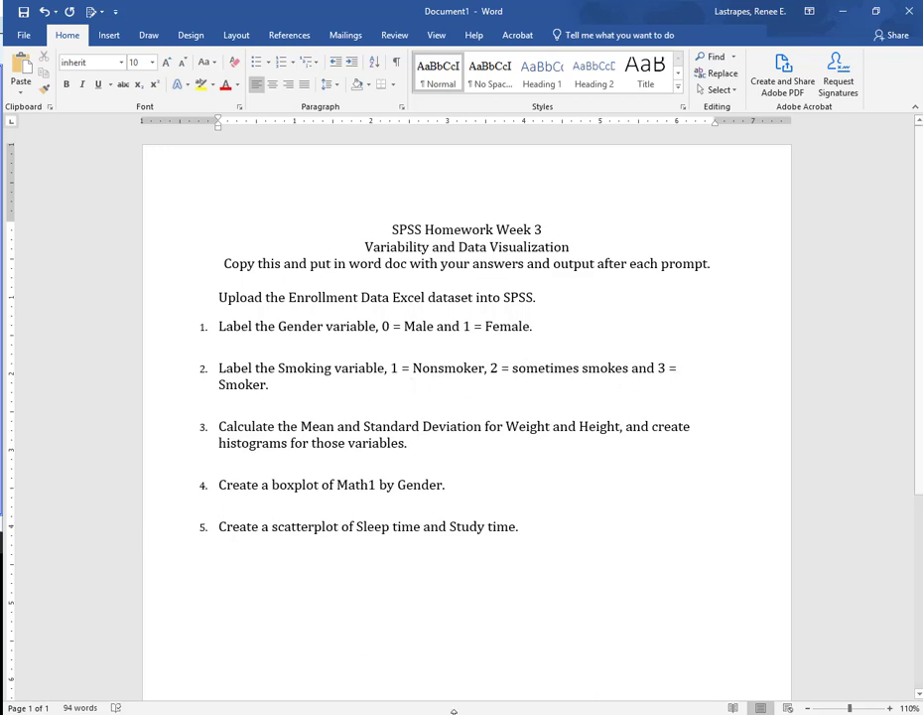
mouse_move(229, 713)
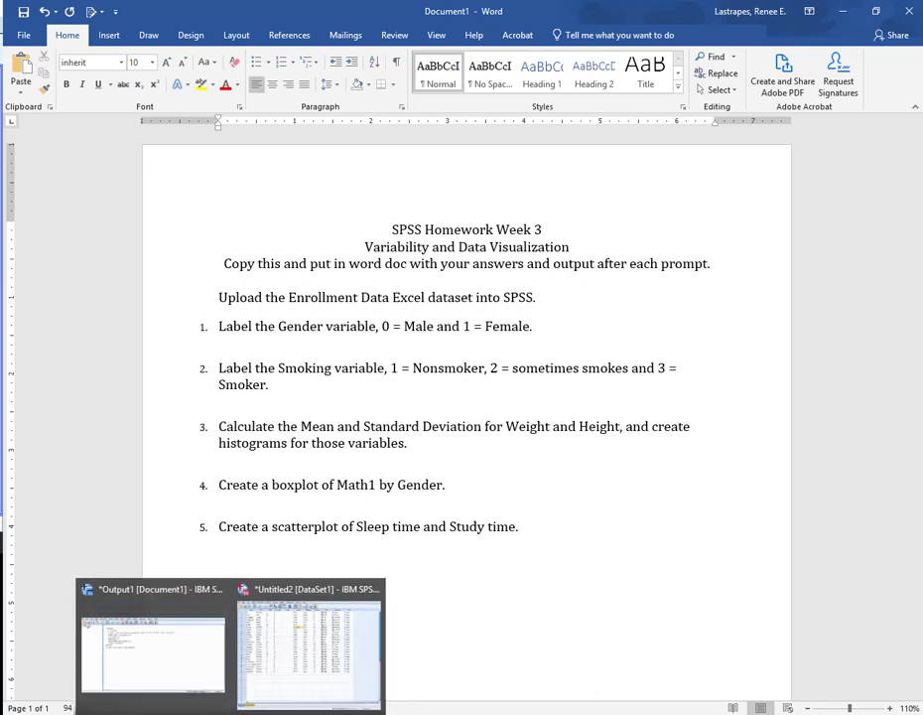
click(327, 660)
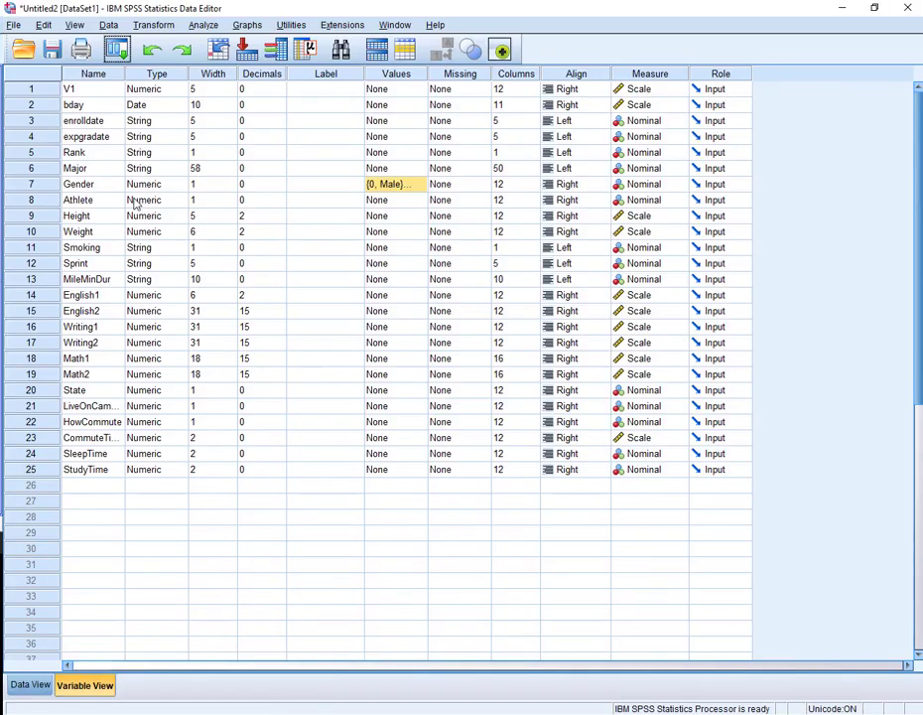
- Add the value labels 1 = Nonsmoker and 2 = Sometimes smokes for the Smoking variable
double_click(421, 250)
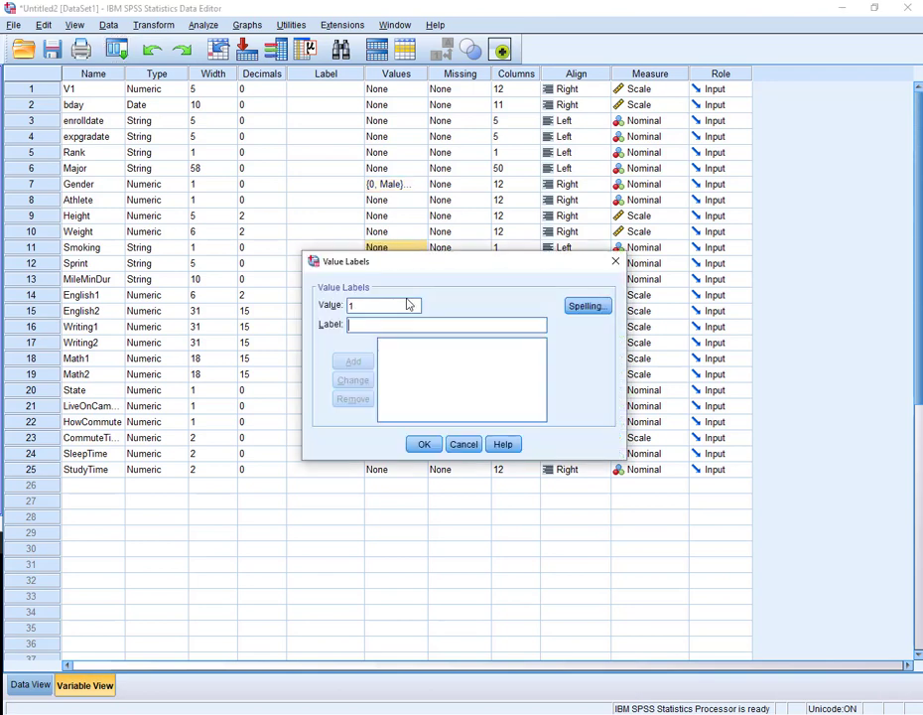
key(Tab)
text(Non)
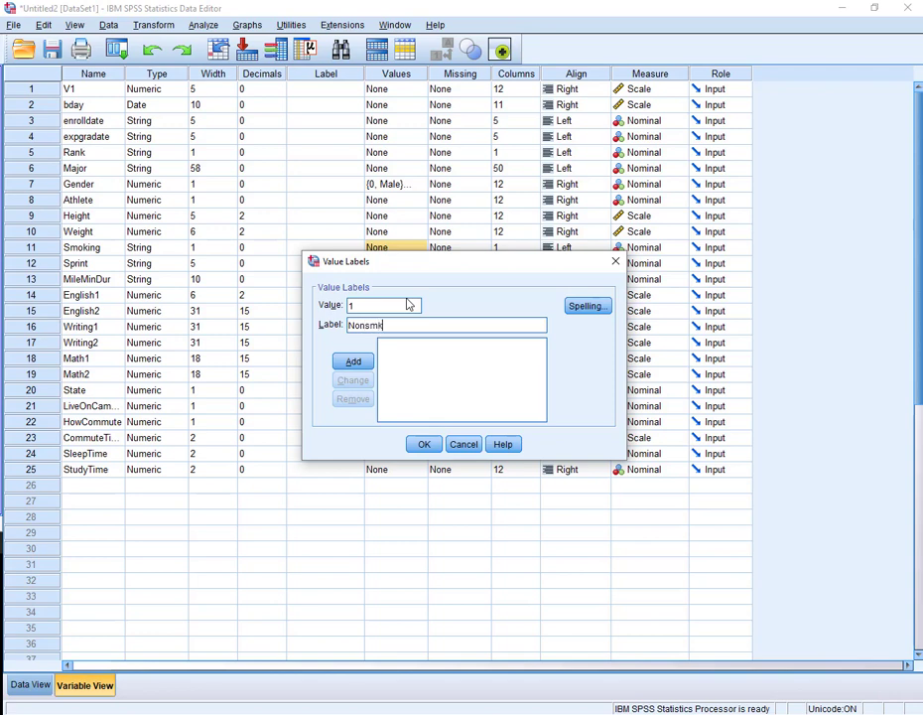
key(Return)
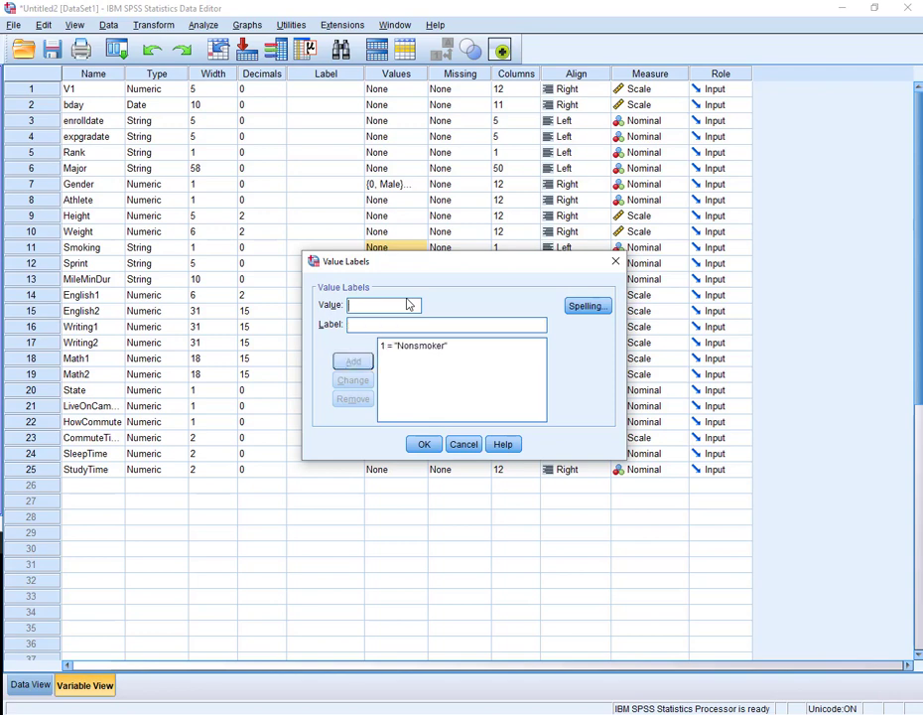
key(Tab)
text(S)
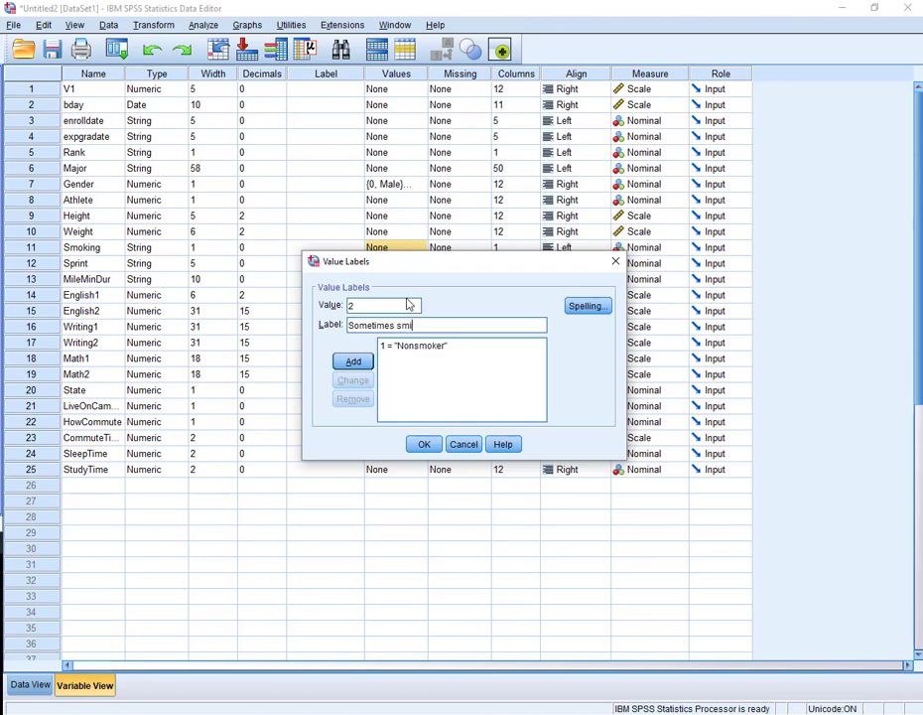
text(ometimes smokes)
key(Return)
- Add the label Smoker for value 3 of the Smoking variable and apply its value labels
text(3)
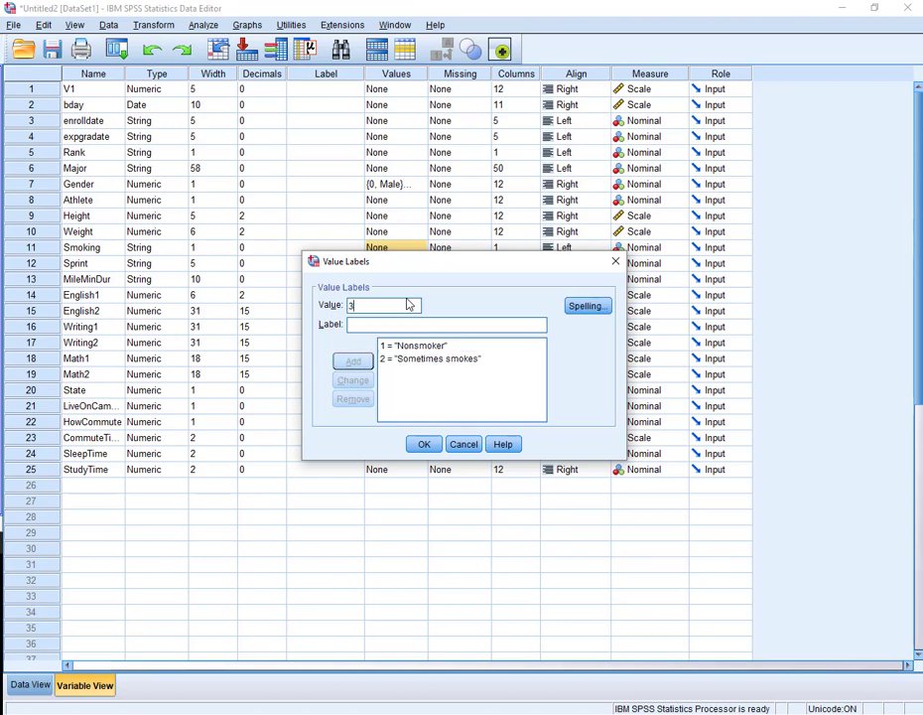
key(Tab)
text(Sm)
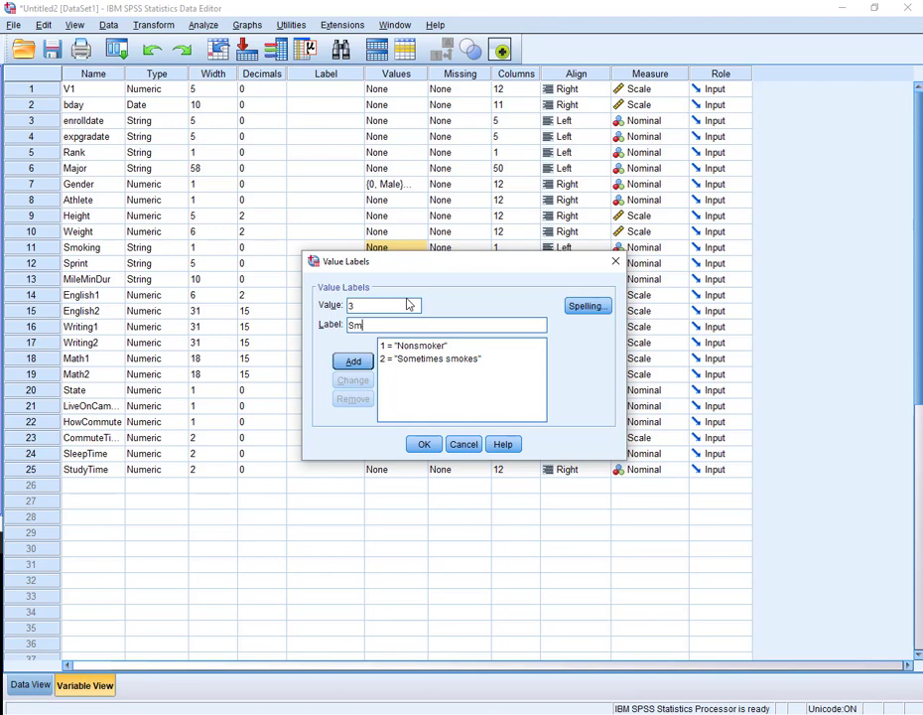
text(oker)
key(Return)
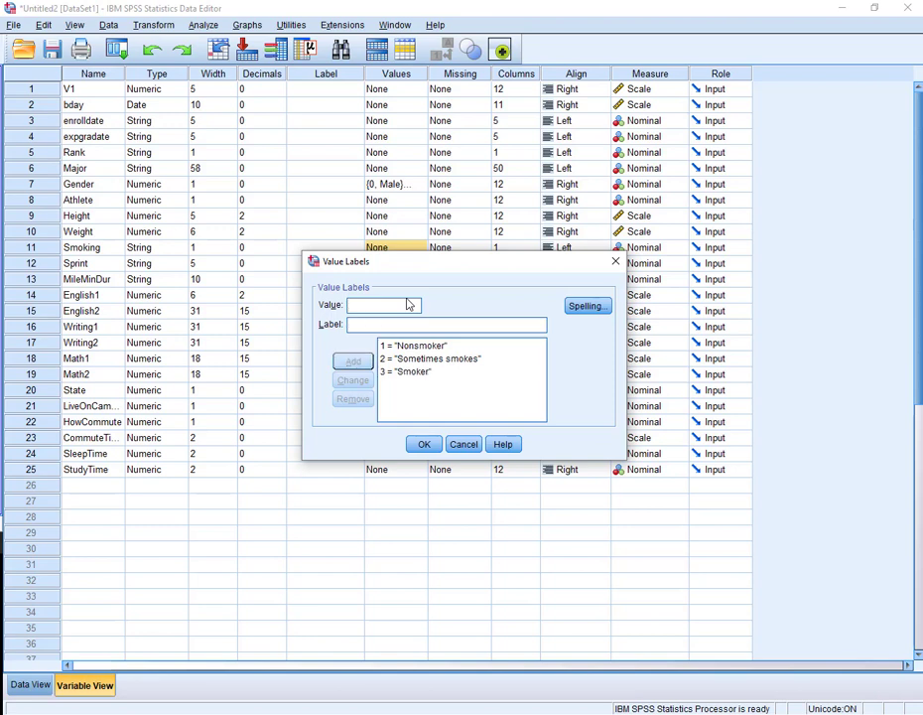
click(424, 444)
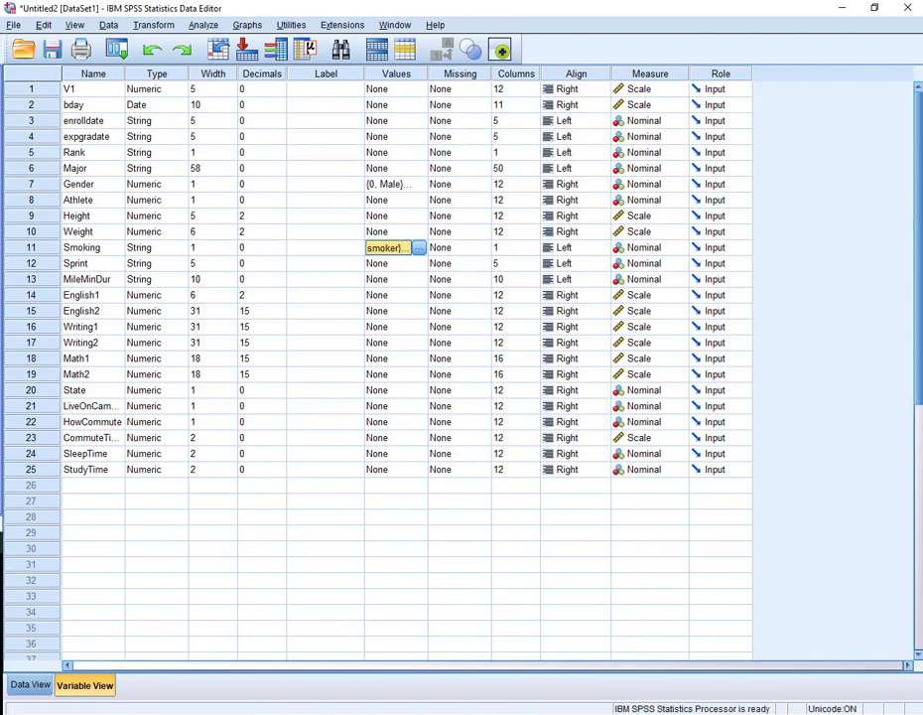
- Check the statistics prompt in the Word homework, return to SPSS, and set up a Frequencies analysis with Height and Weight as variables
key(alt+Tab)
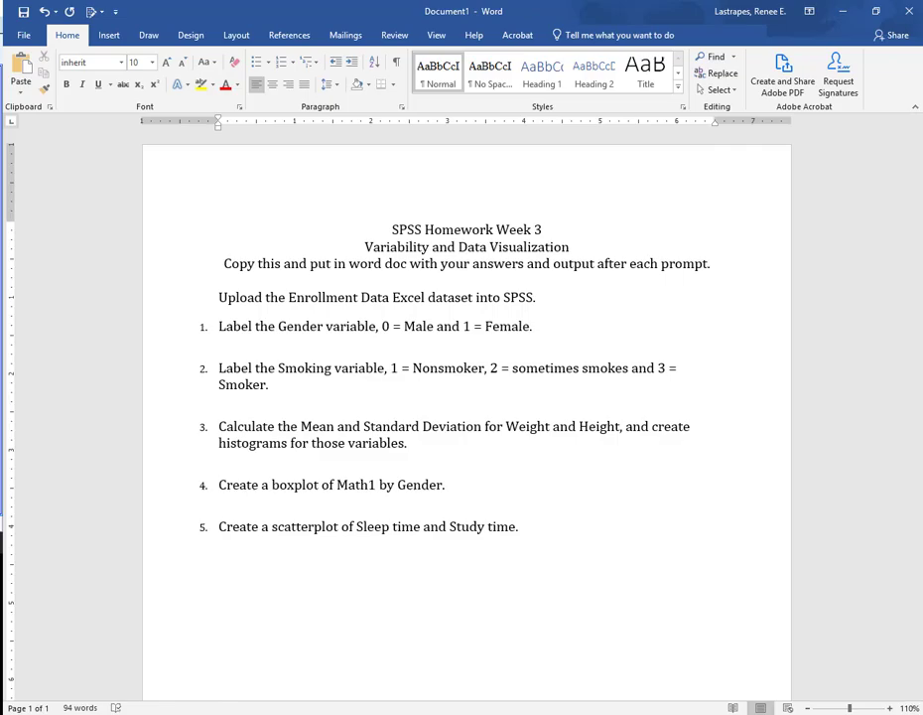
click(341, 712)
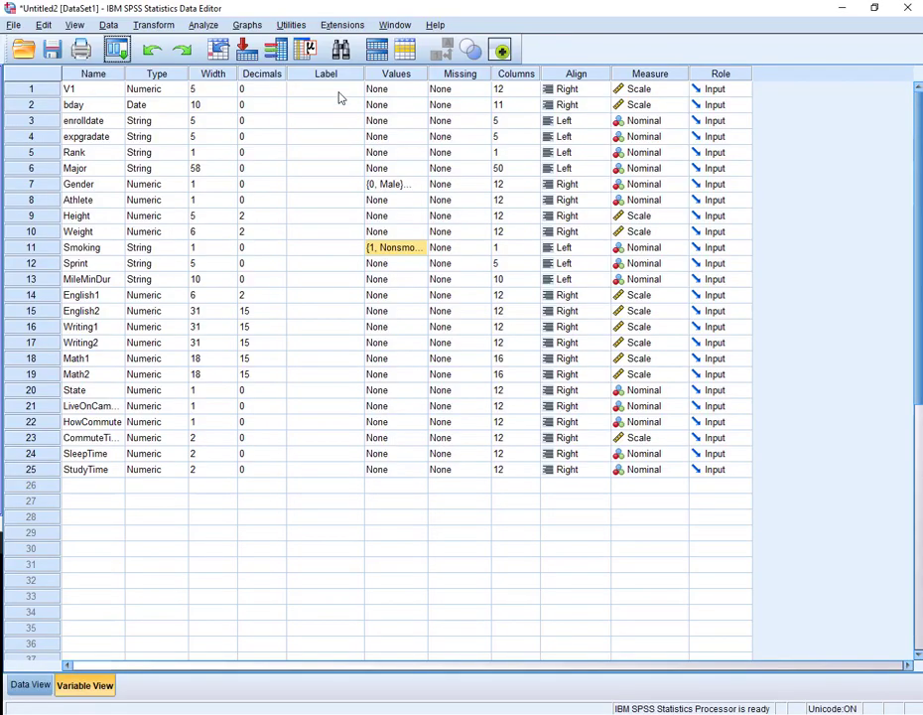
click(203, 24)
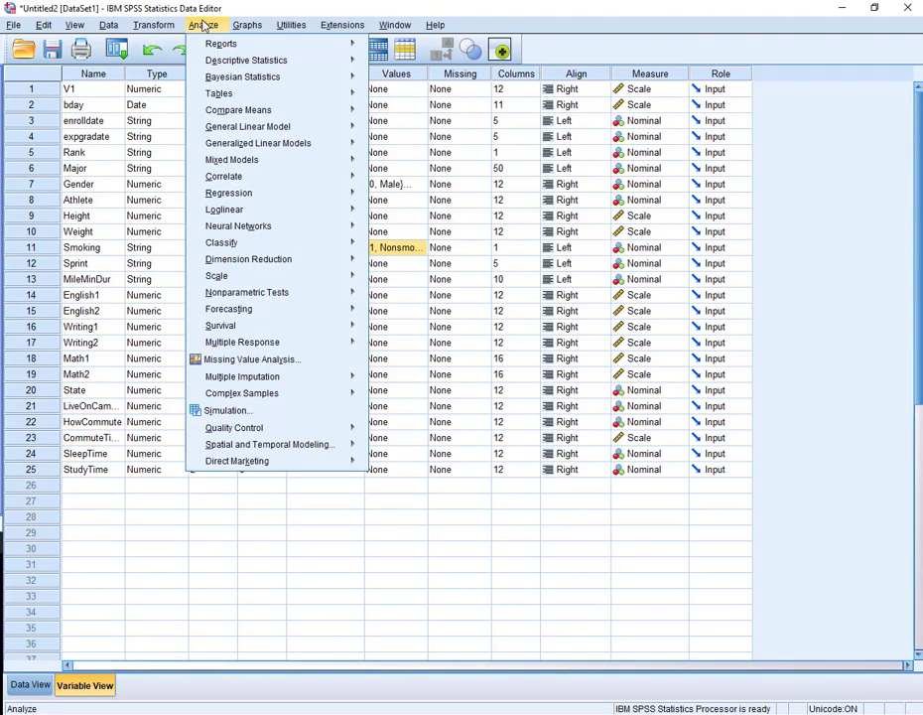
mouse_move(206, 62)
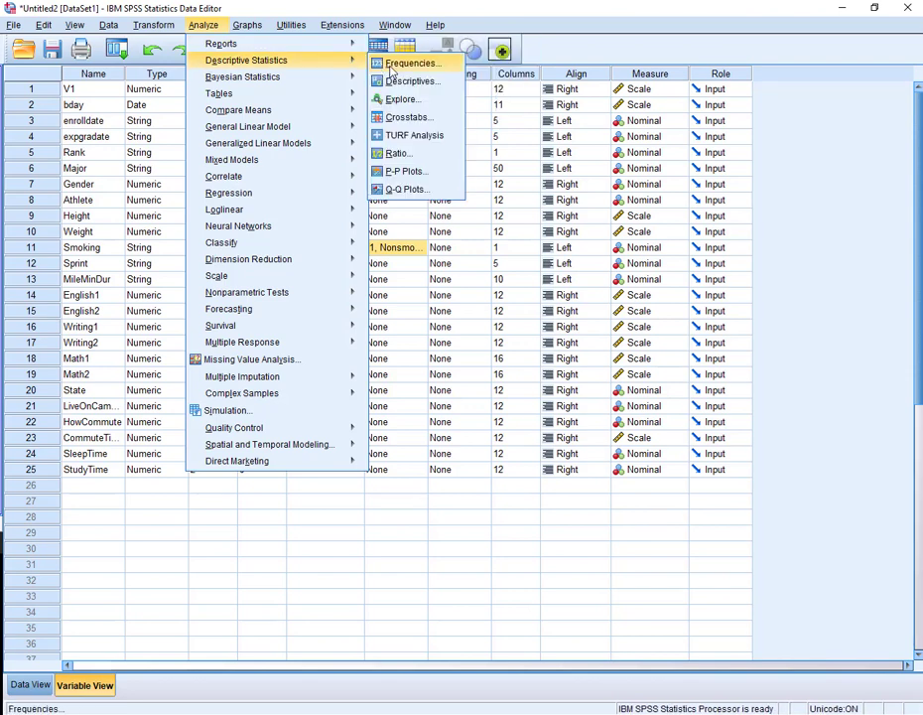
click(395, 64)
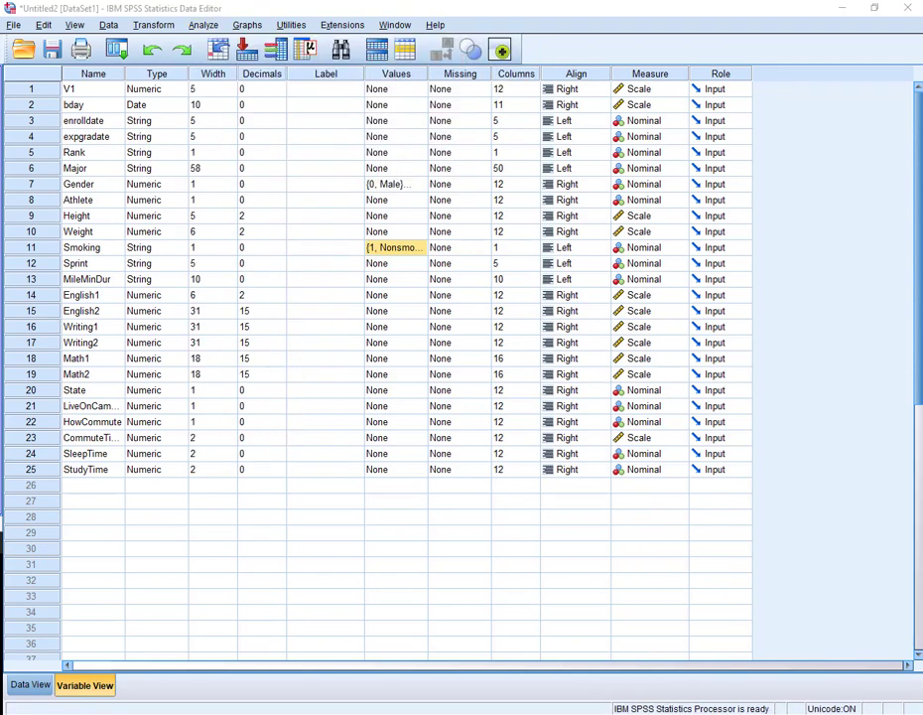
drag(371, 53, 508, 115)
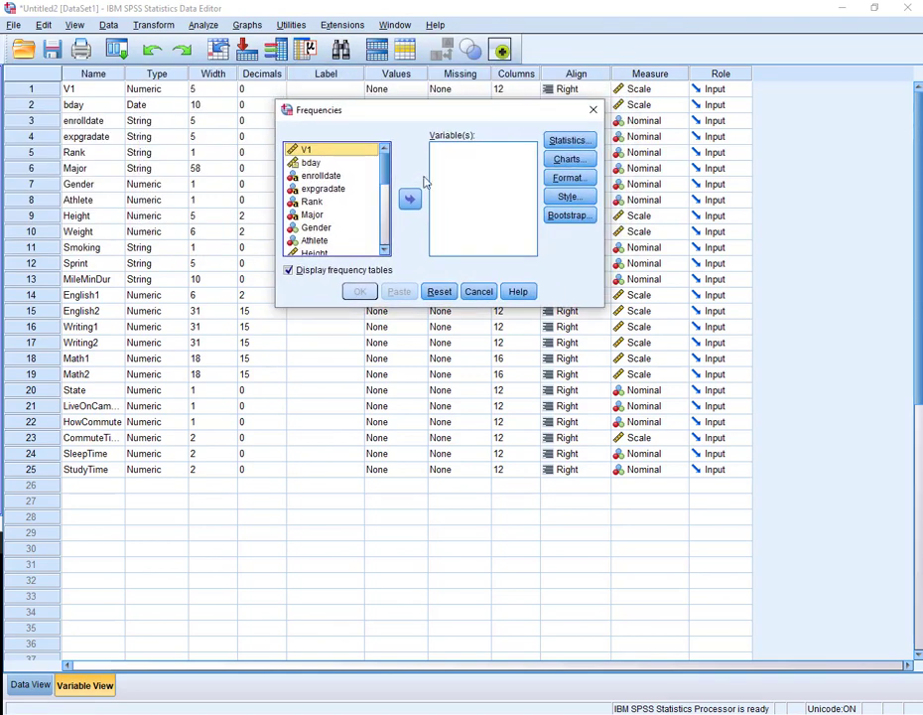
scroll(335, 231, down, 1)
click(315, 214)
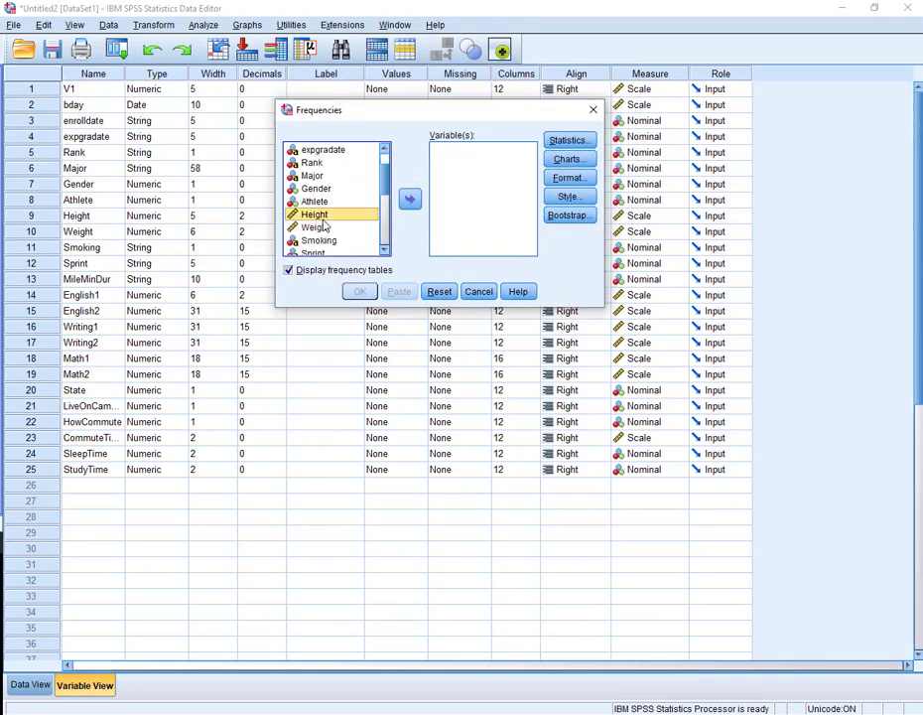
click(408, 198)
click(408, 200)
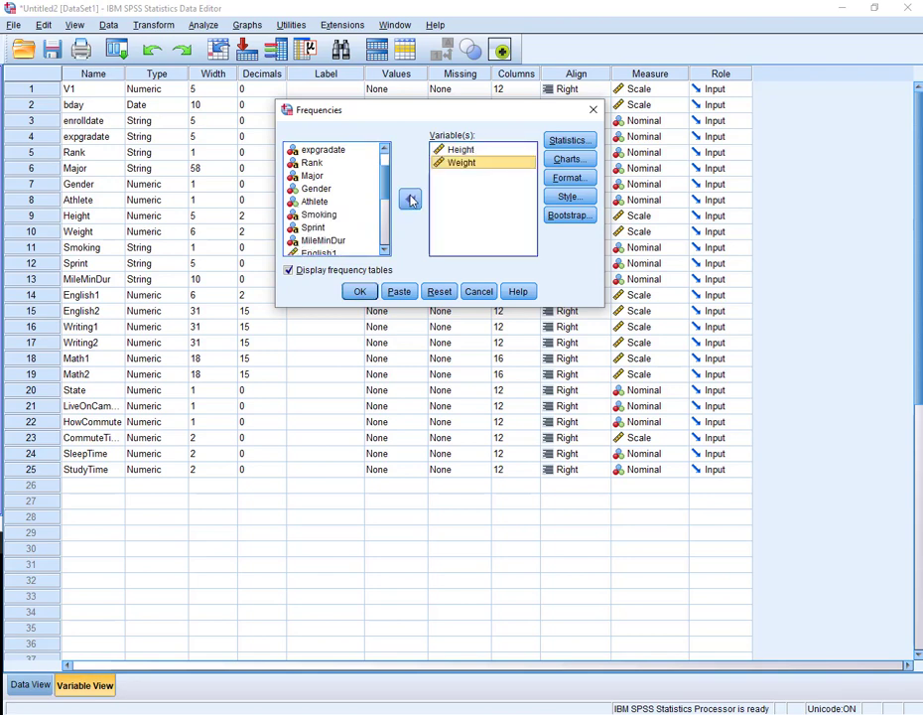
- Request the mean and standard deviation in the Frequencies statistics, checking the requirement against the Word homework document
click(567, 140)
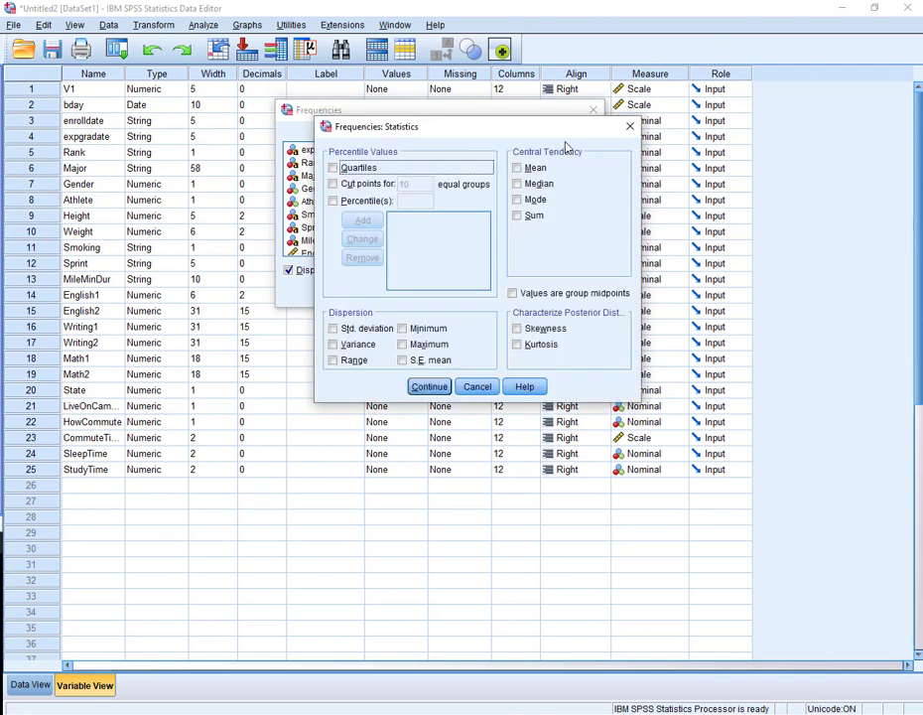
click(521, 167)
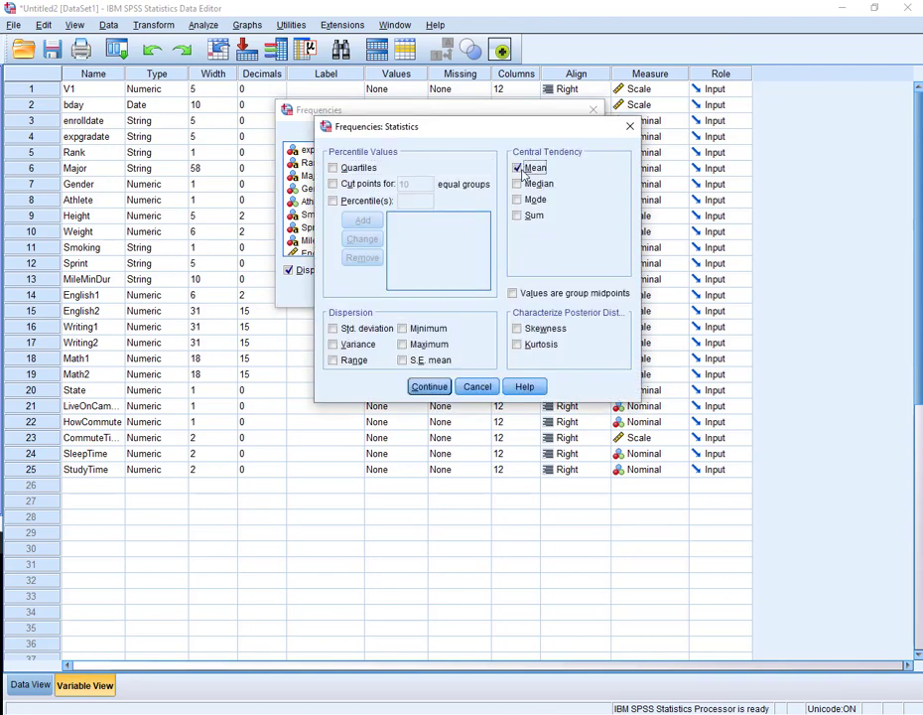
click(332, 327)
key(alt+Tab)
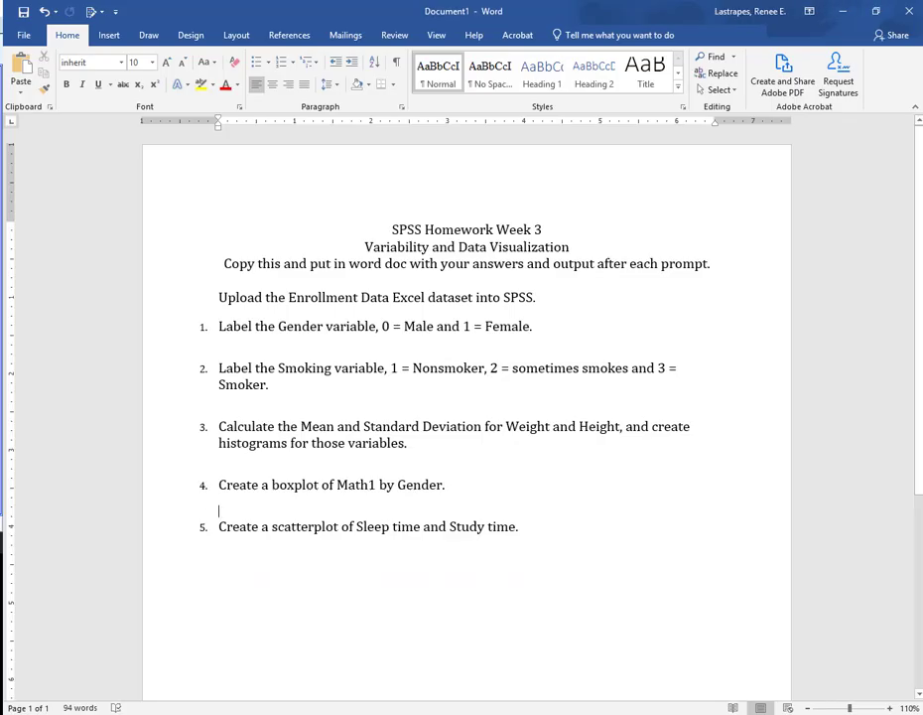
key(alt+Tab)
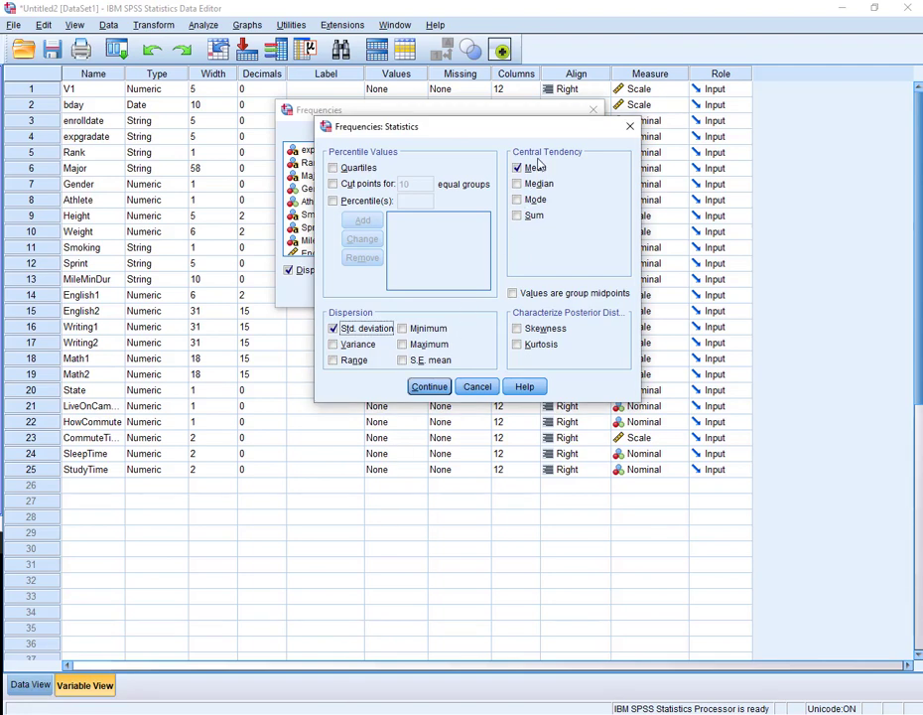
click(419, 386)
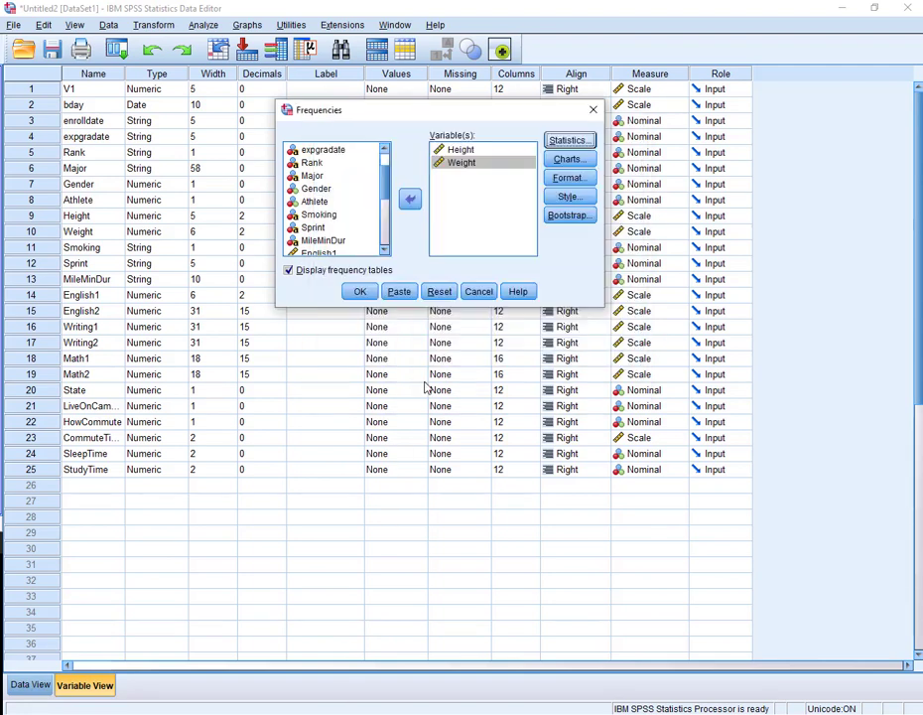
- Add histograms without a normal curve to the Frequencies analysis of Height and Weight and run it
click(568, 159)
click(449, 274)
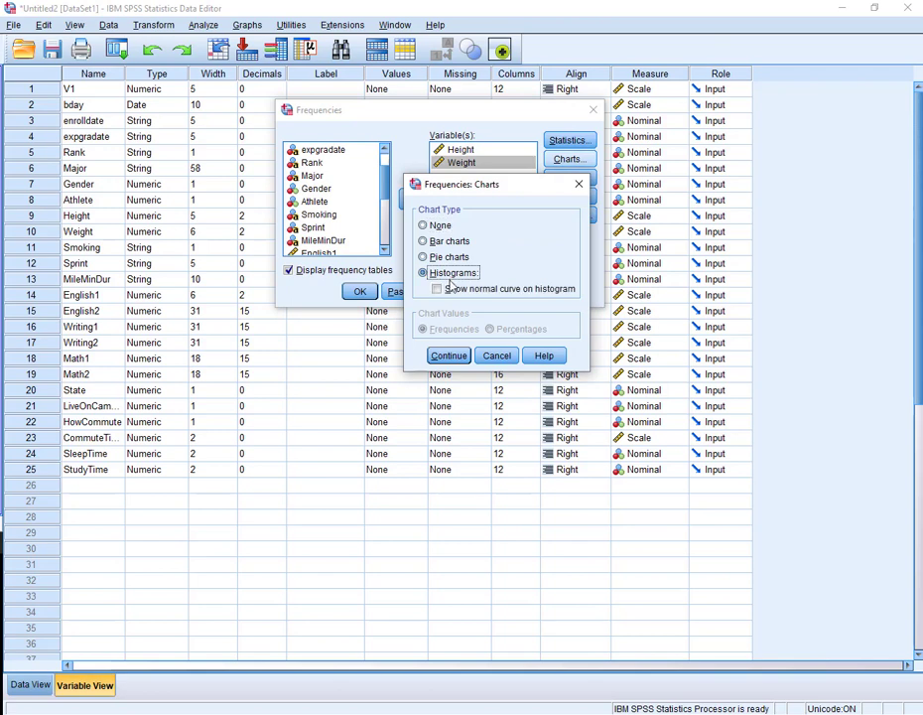
click(446, 355)
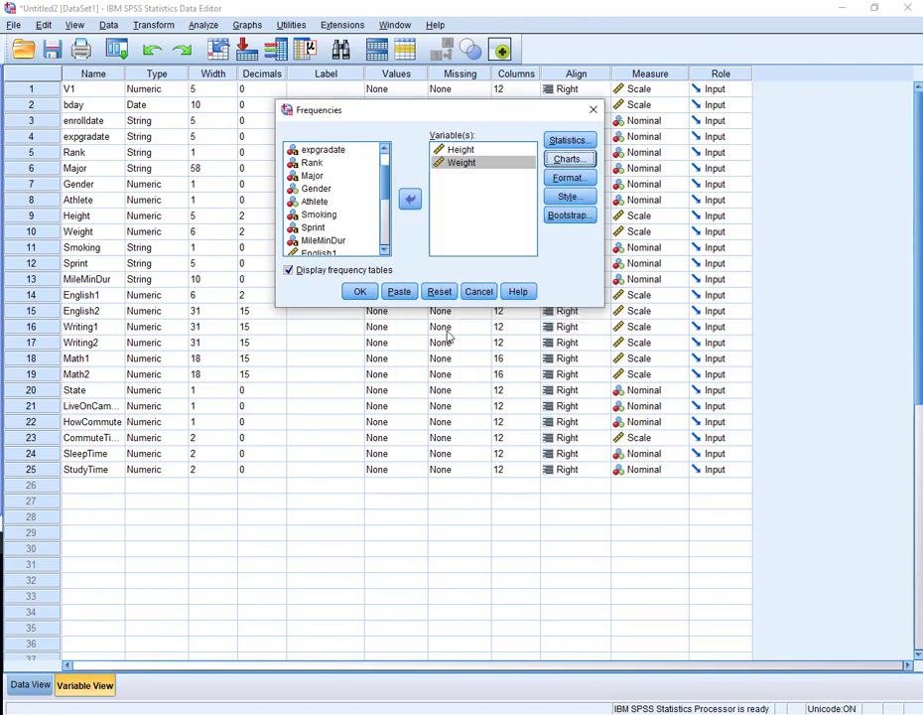
click(361, 292)
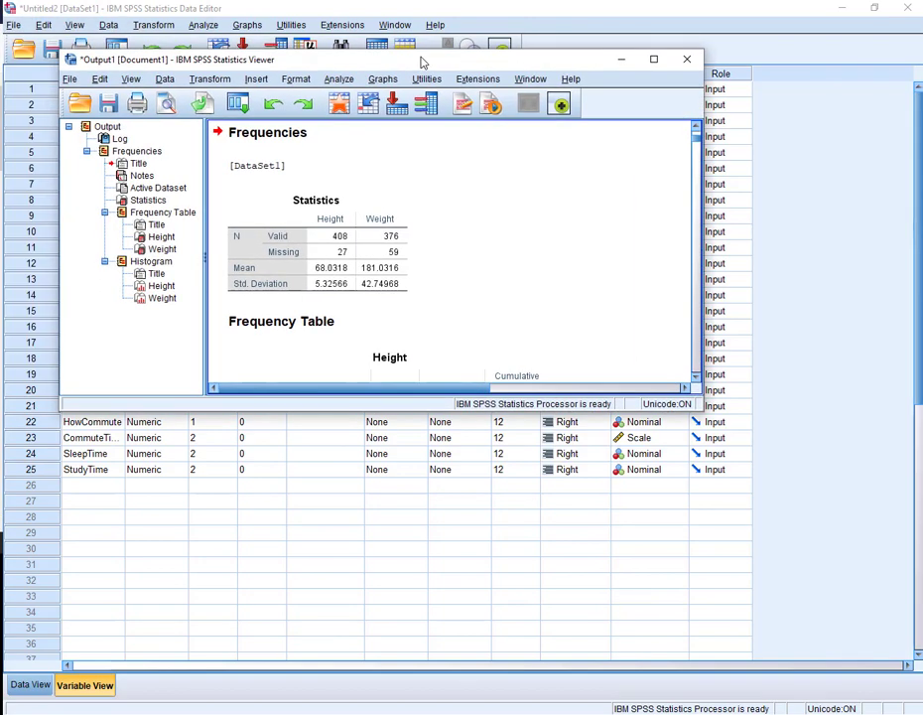
- Enlarge the output window and examine the statistics, frequency tables and histograms for Height and Weight
drag(422, 62, 492, 62)
click(730, 60)
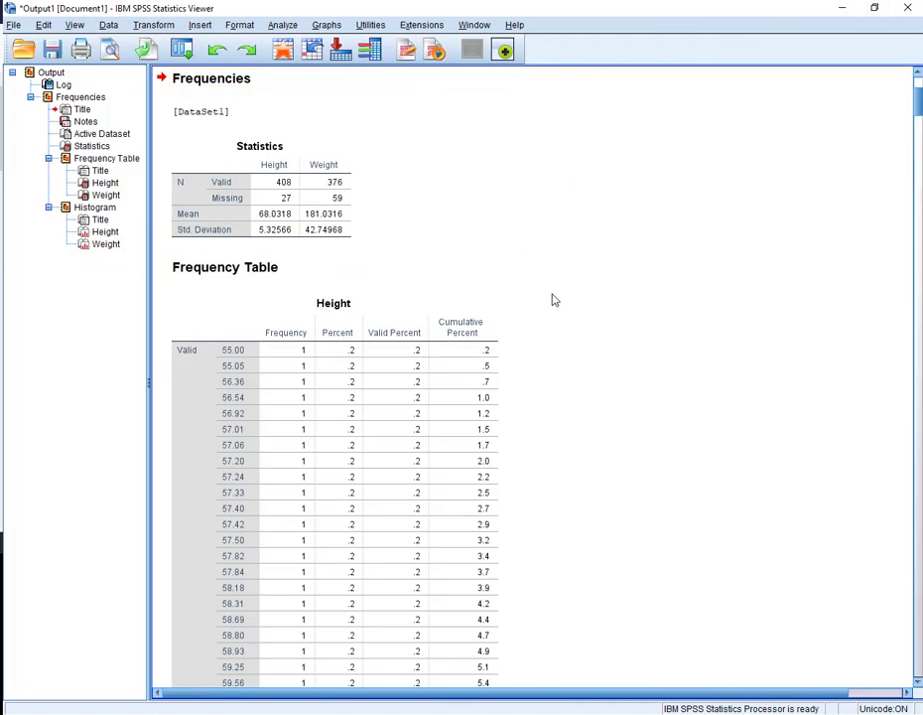
scroll(555, 303, up, 2)
scroll(536, 322, down, 1)
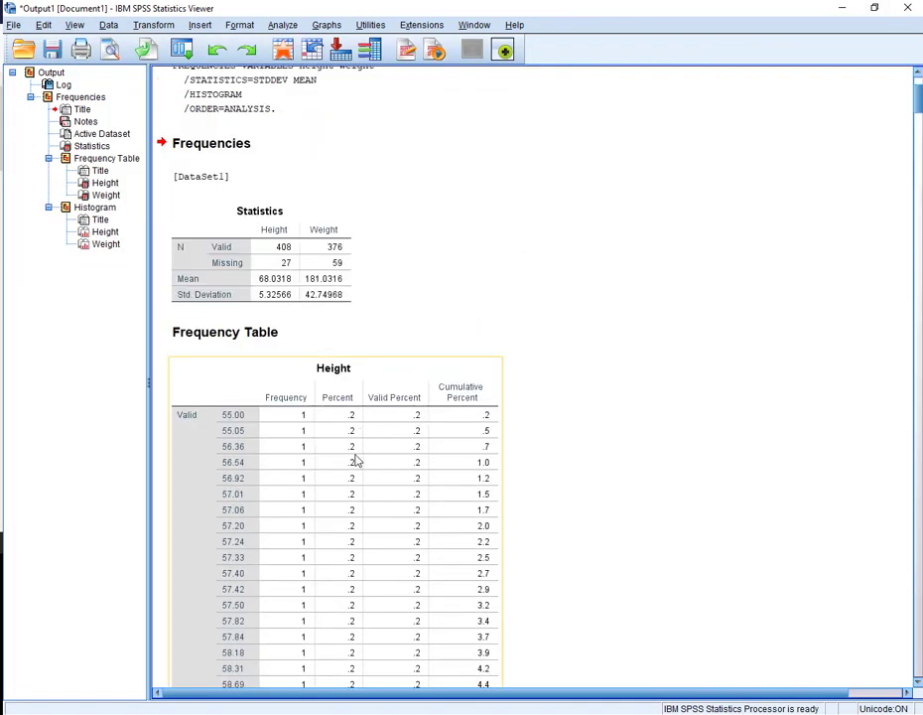
scroll(352, 461, down, 10)
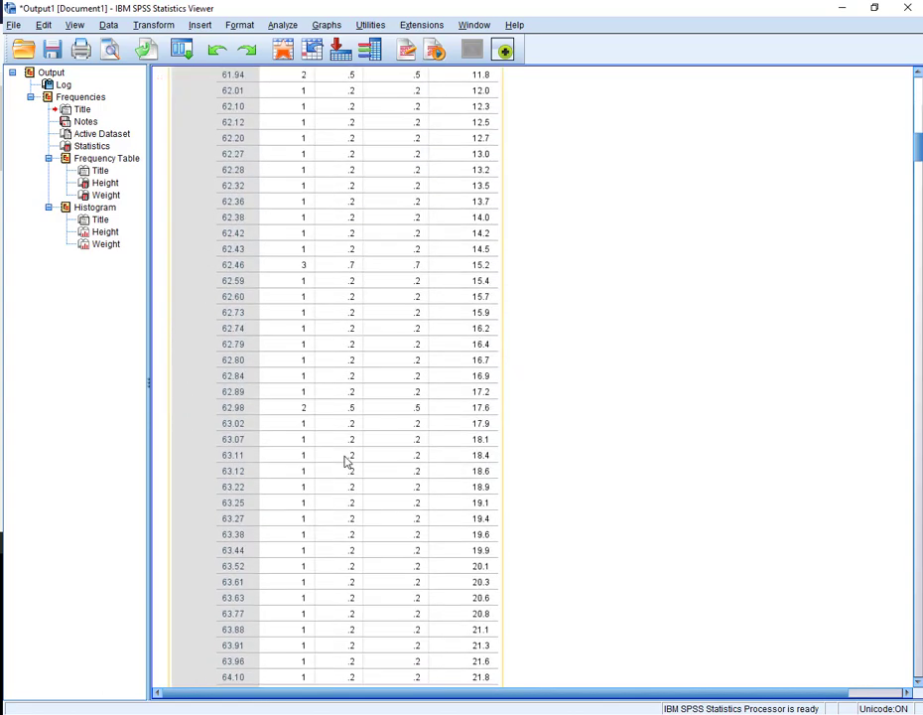
scroll(347, 459, down, 20)
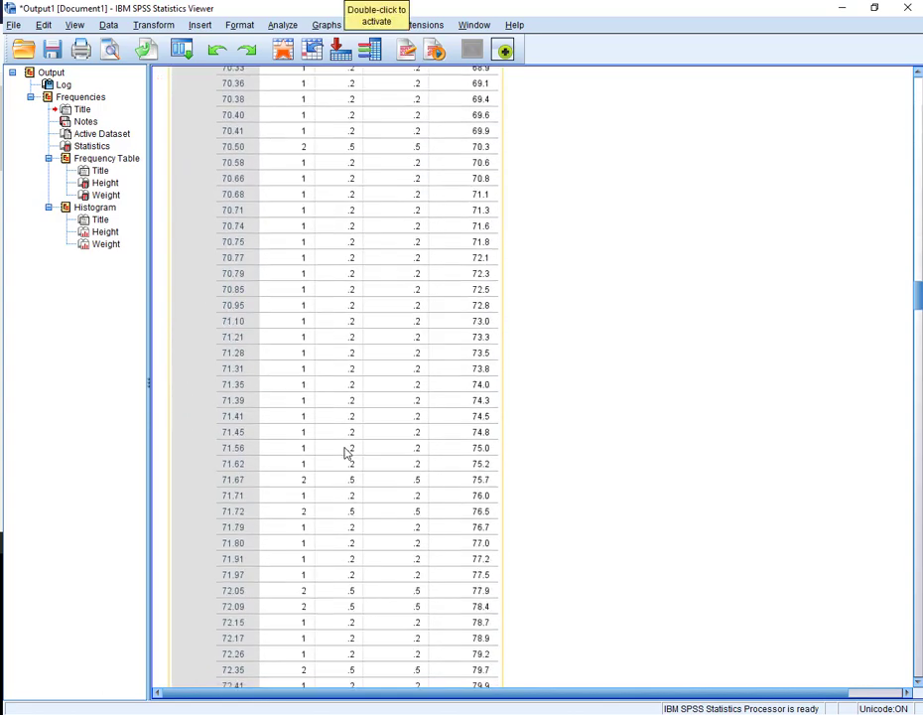
scroll(347, 452, down, 20)
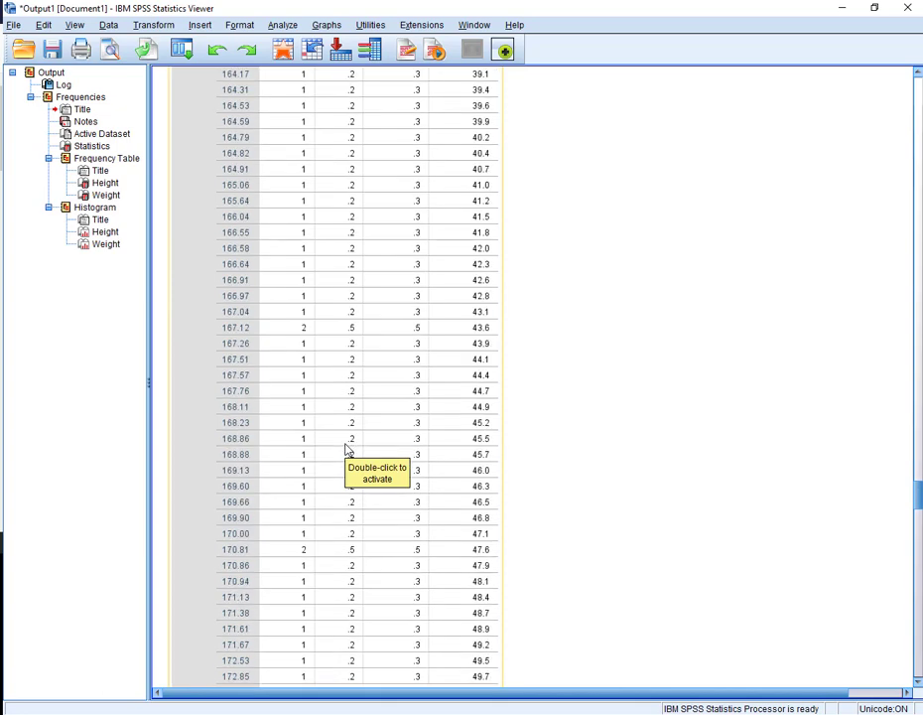
scroll(346, 452, down, 20)
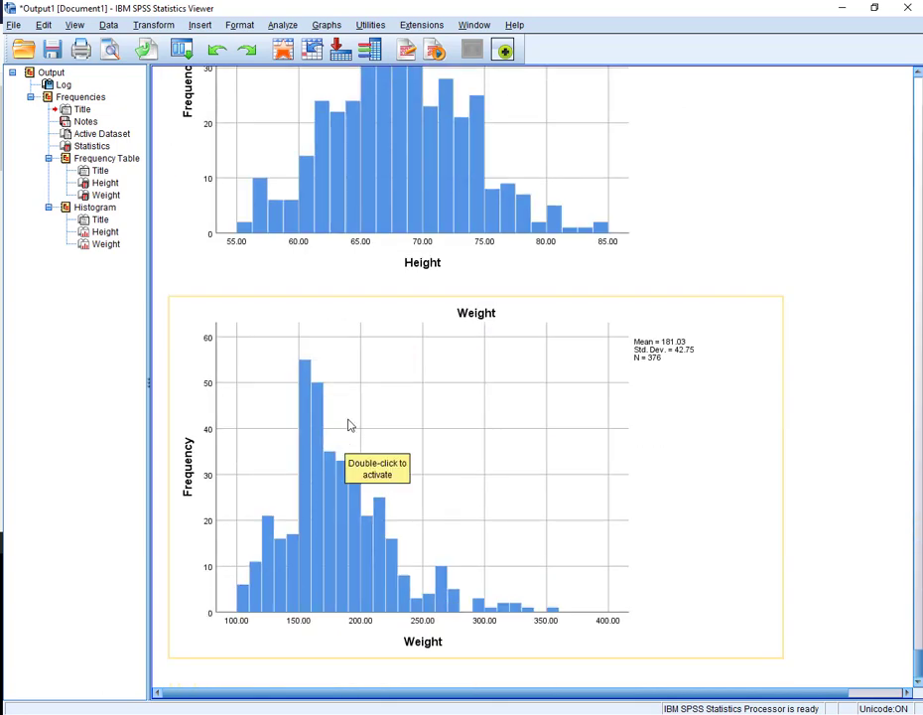
- Close the output without saving it and rerun Frequencies for Height and Weight with frequency tables turned off
click(907, 7)
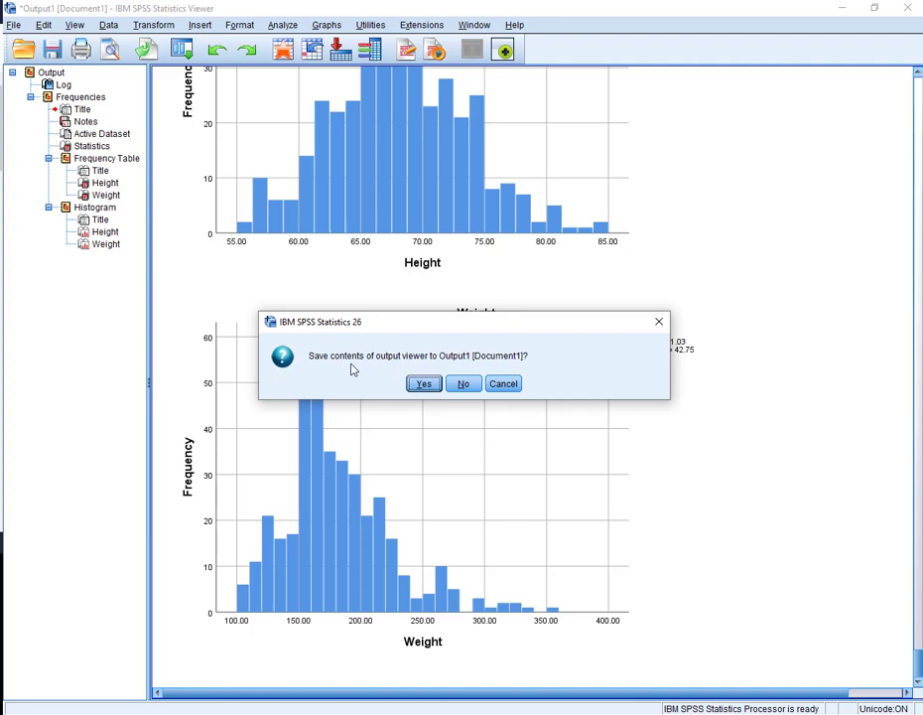
click(464, 384)
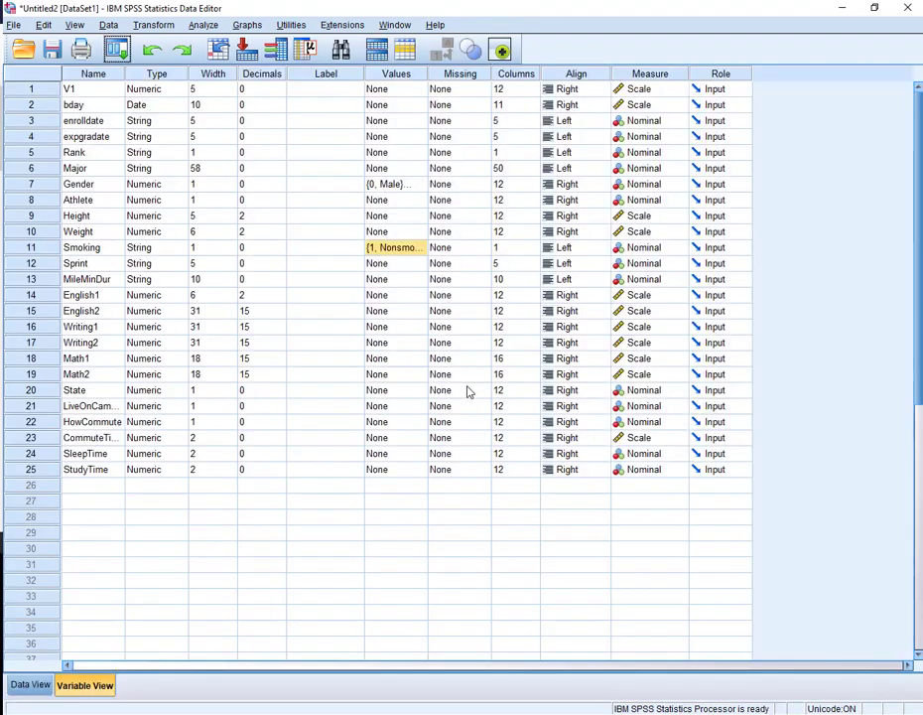
click(122, 55)
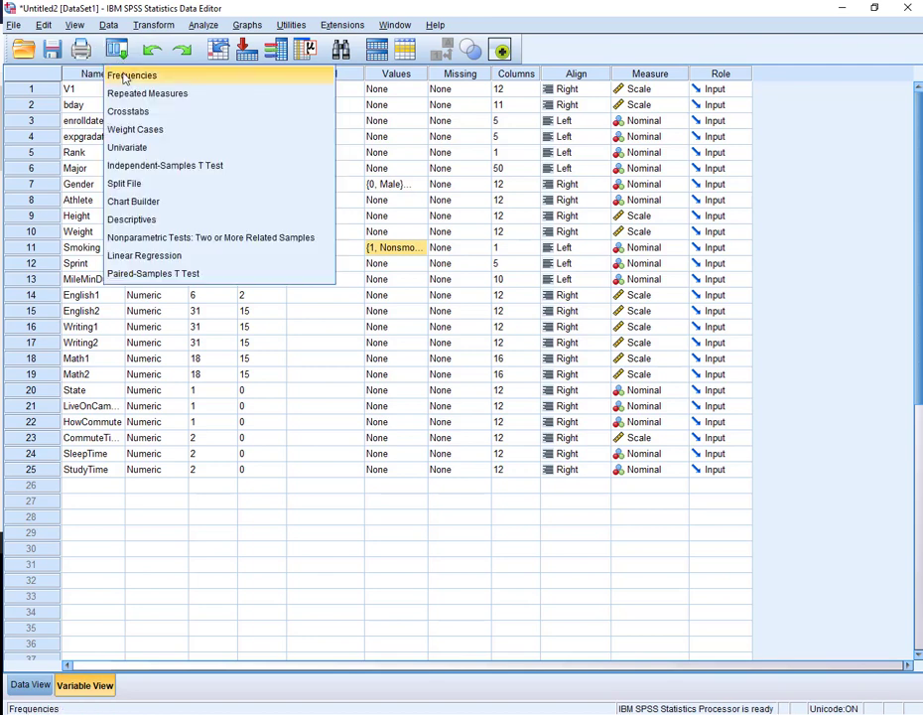
click(121, 77)
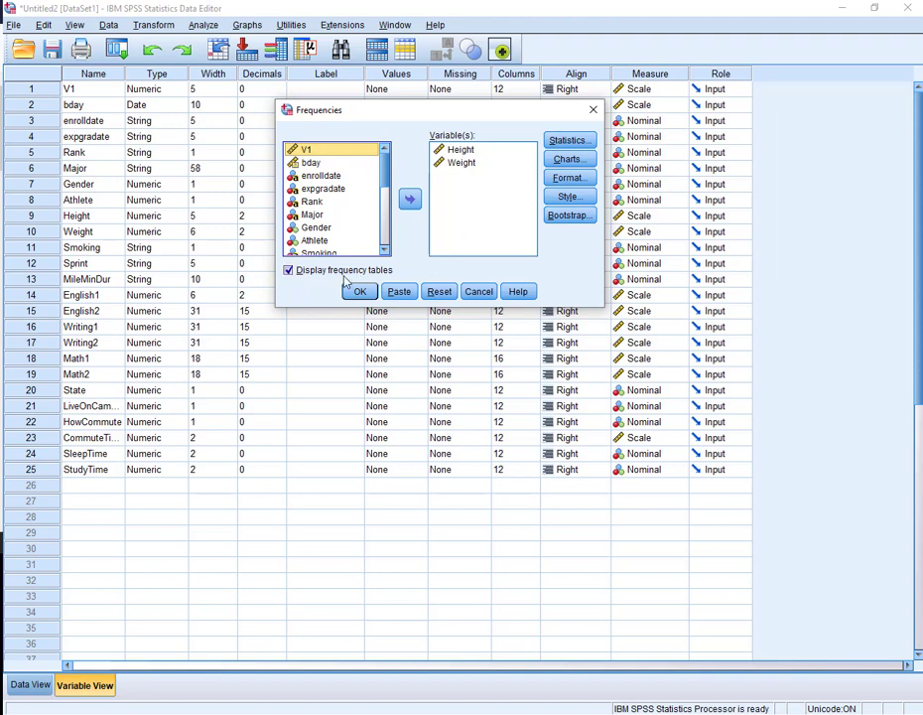
click(289, 271)
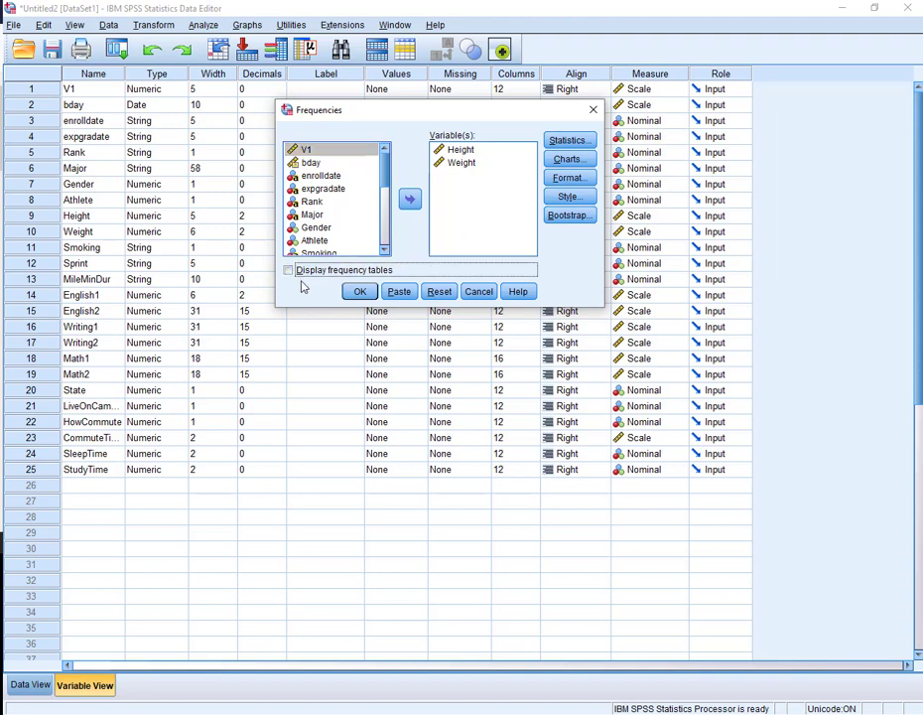
click(360, 293)
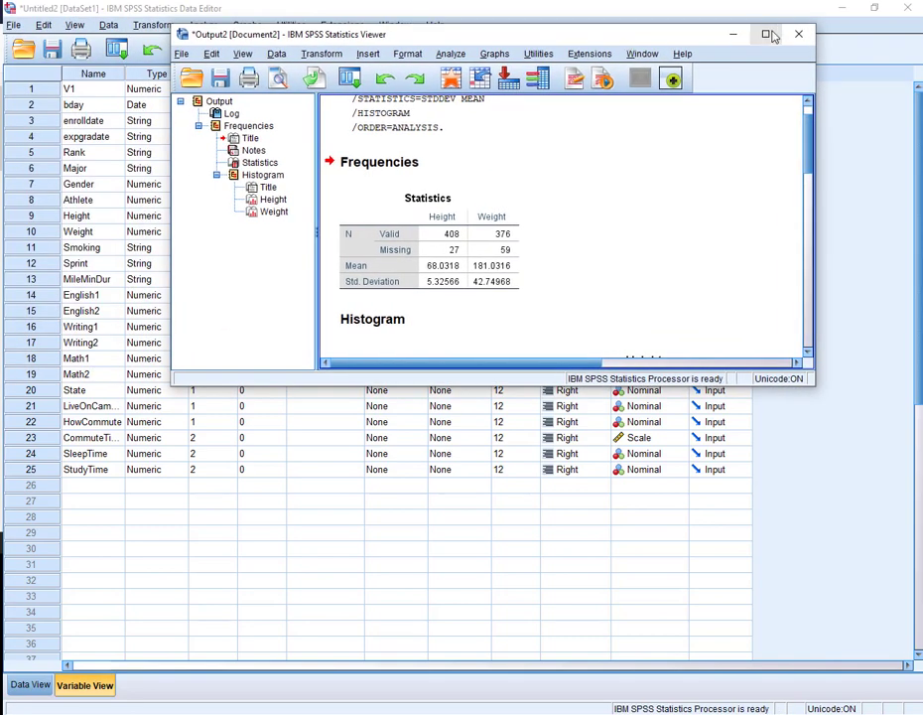
- Enlarge the new output and copy its Statistics table together with the Height and Weight histograms
click(769, 35)
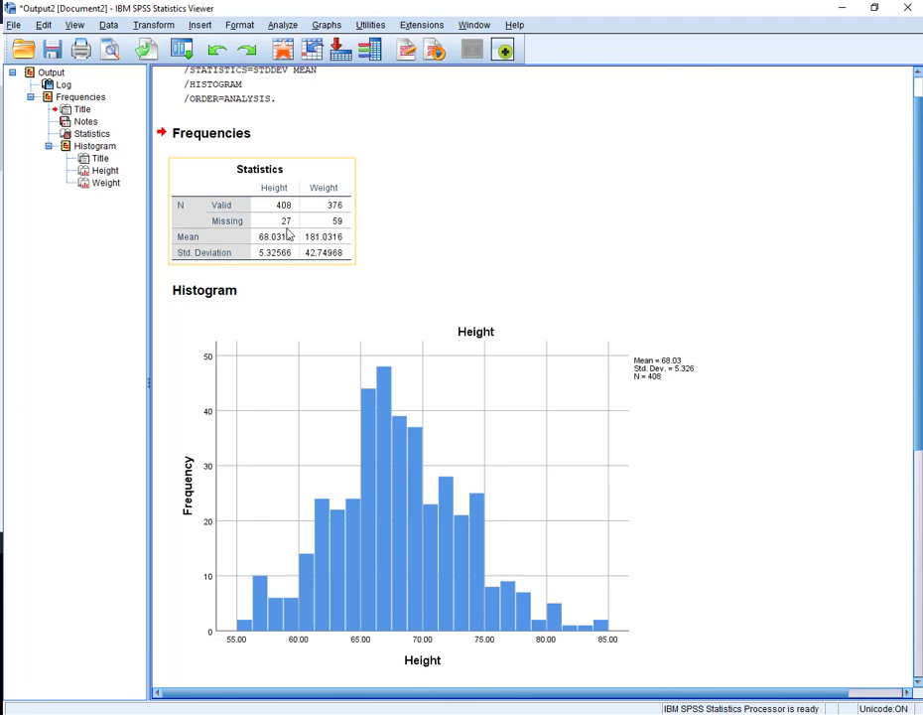
scroll(464, 381, down, 3)
scroll(464, 381, up, 3)
scroll(467, 380, up, 1)
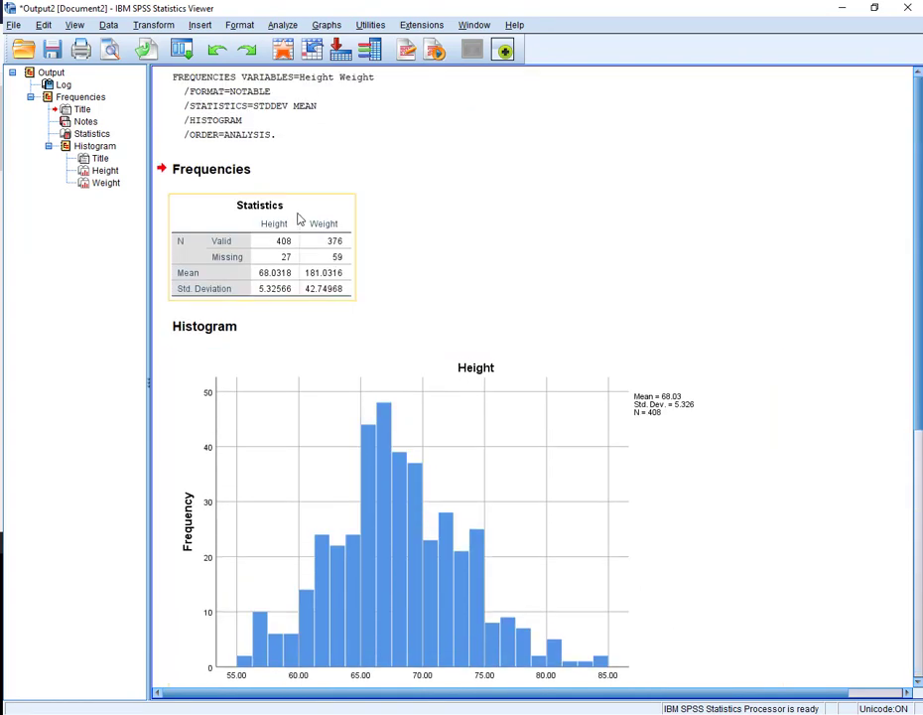
click(289, 243)
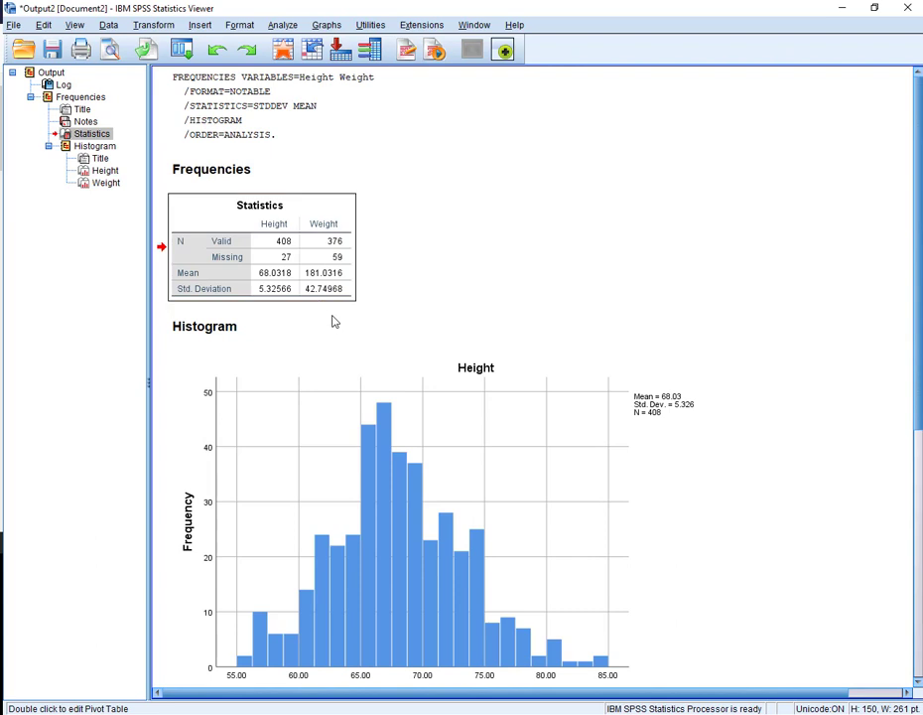
click(418, 418)
scroll(422, 418, down, 3)
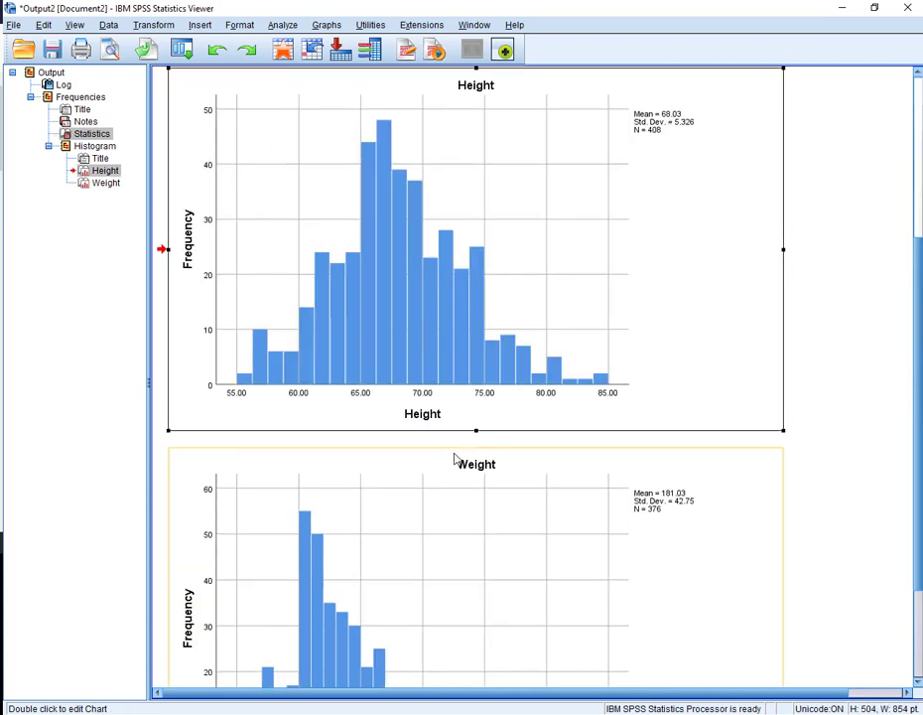
scroll(455, 458, down, 3)
click(453, 441)
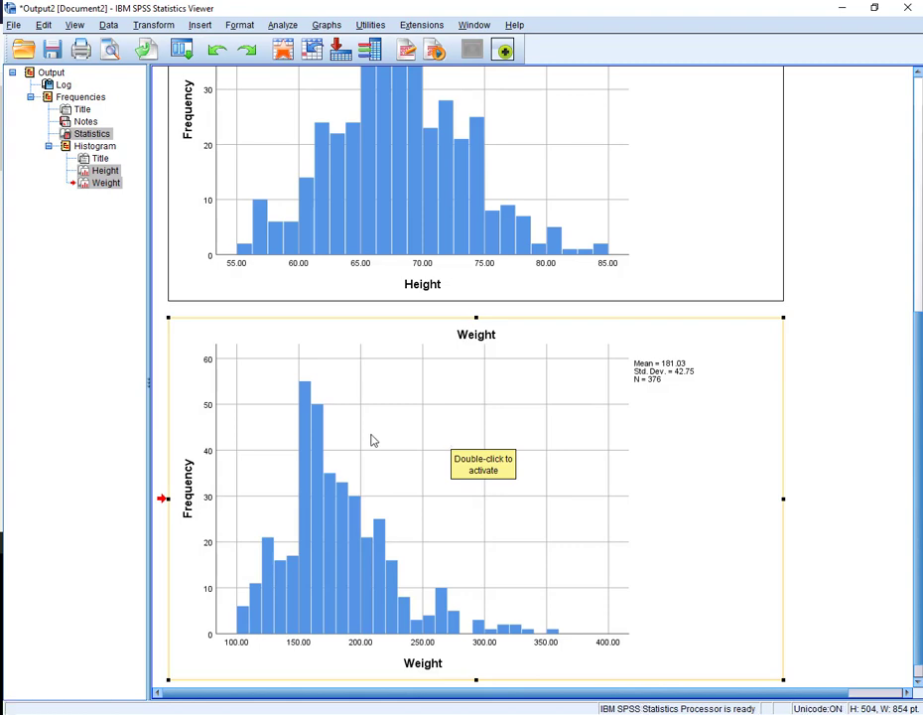
- Switch to the Word homework and paste the statistics table and histograms on a new line below prompt 3
click(329, 712)
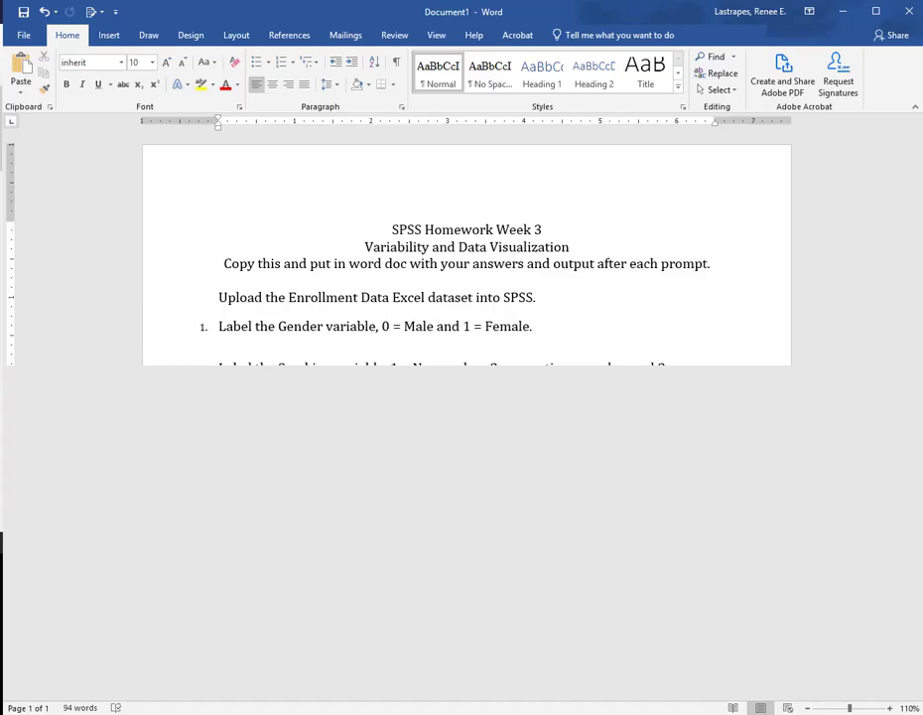
click(303, 510)
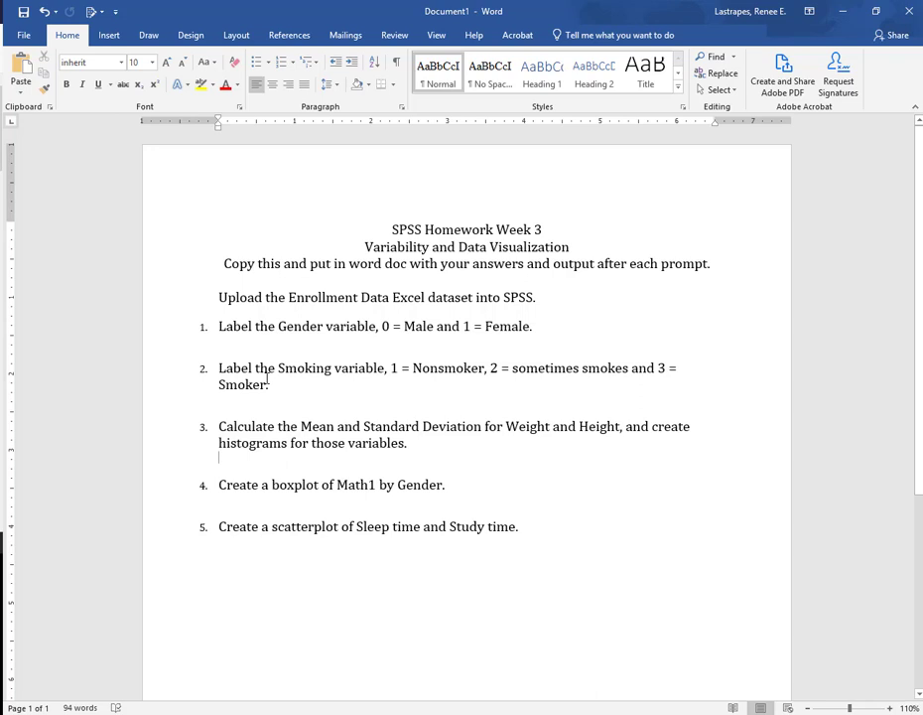
key(Return)
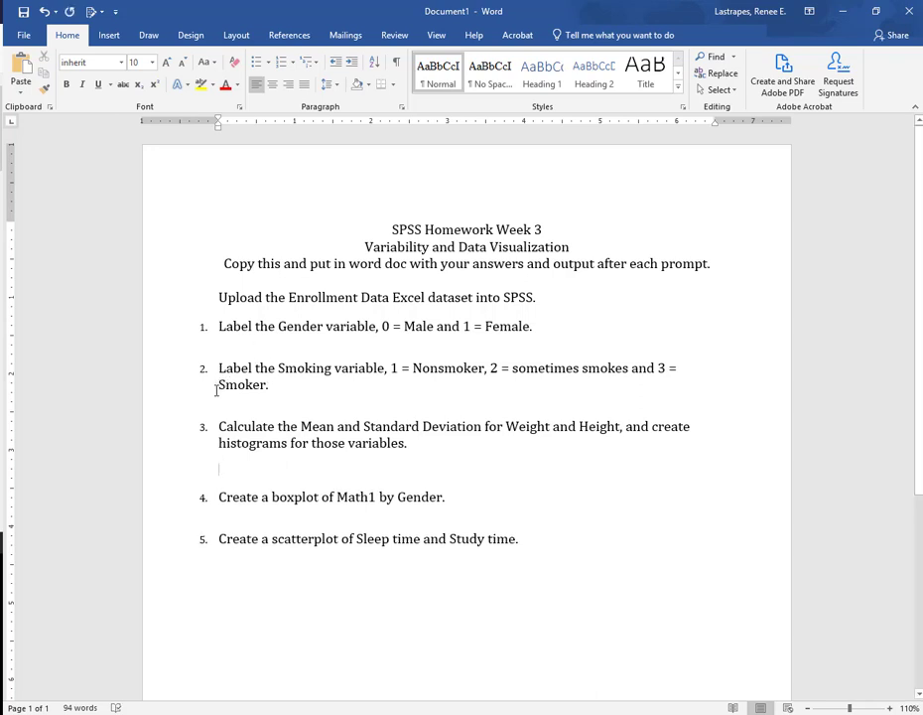
key(ctrl+v)
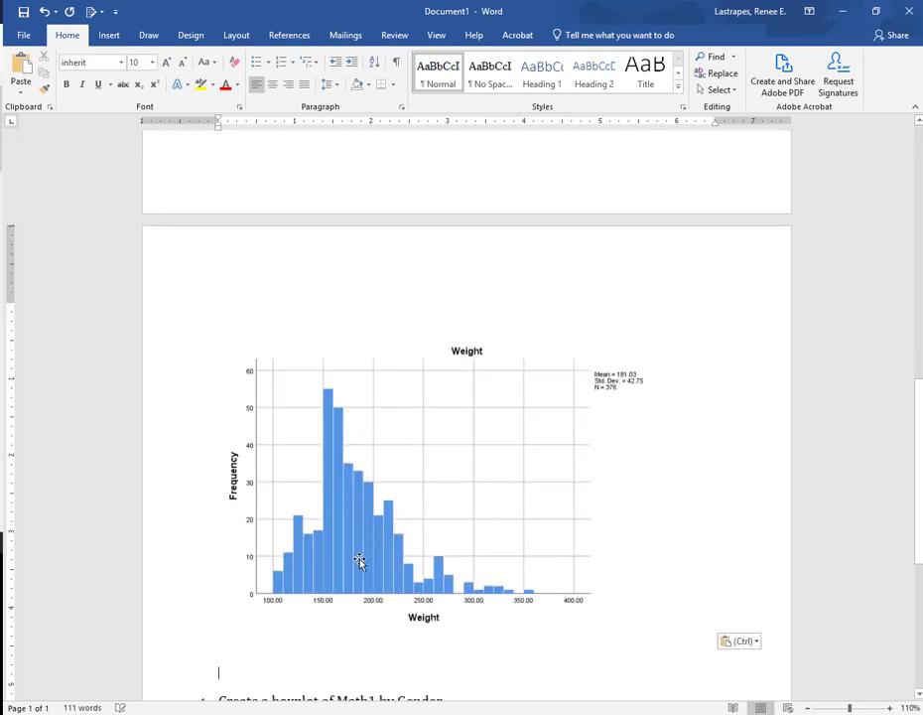
scroll(360, 561, up, 8)
scroll(360, 561, up, 3)
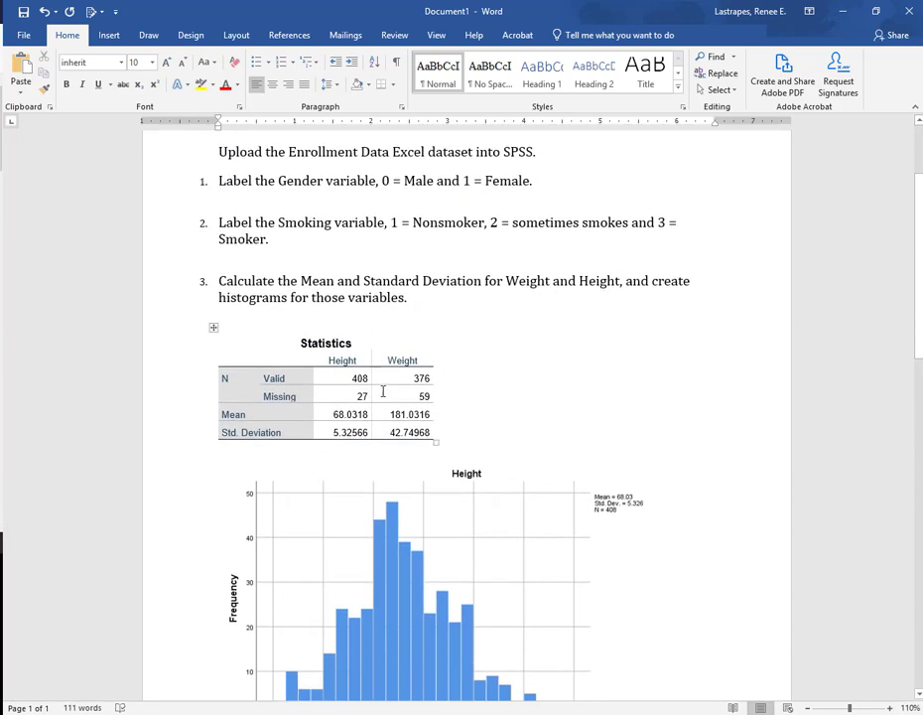
- Add unnumbered blank space below prompt 4, the boxplot of Math1 by Gender, in the homework document
scroll(324, 394, down, 13)
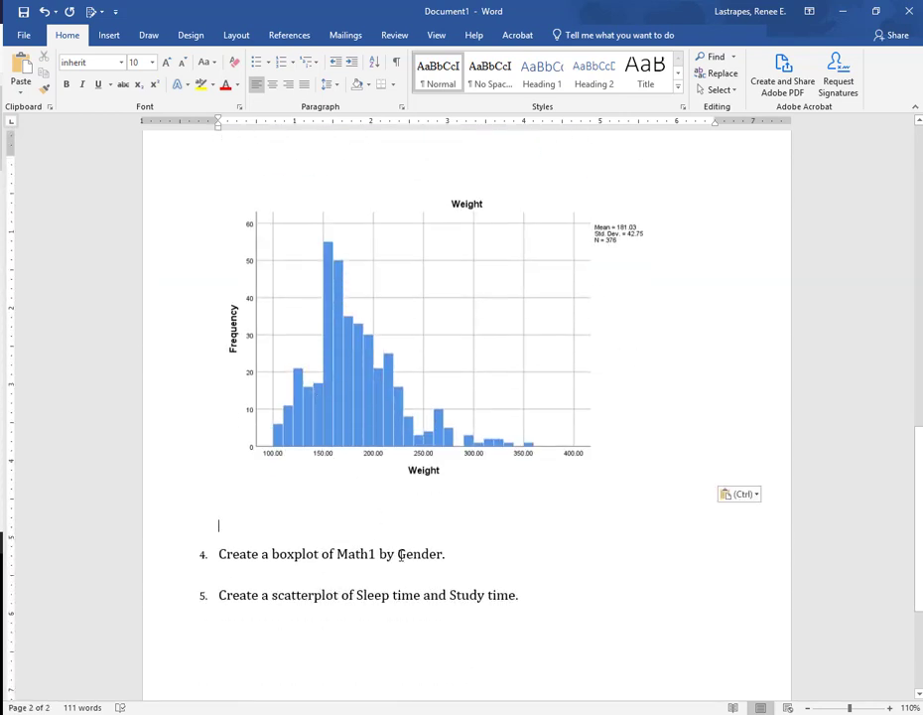
click(453, 555)
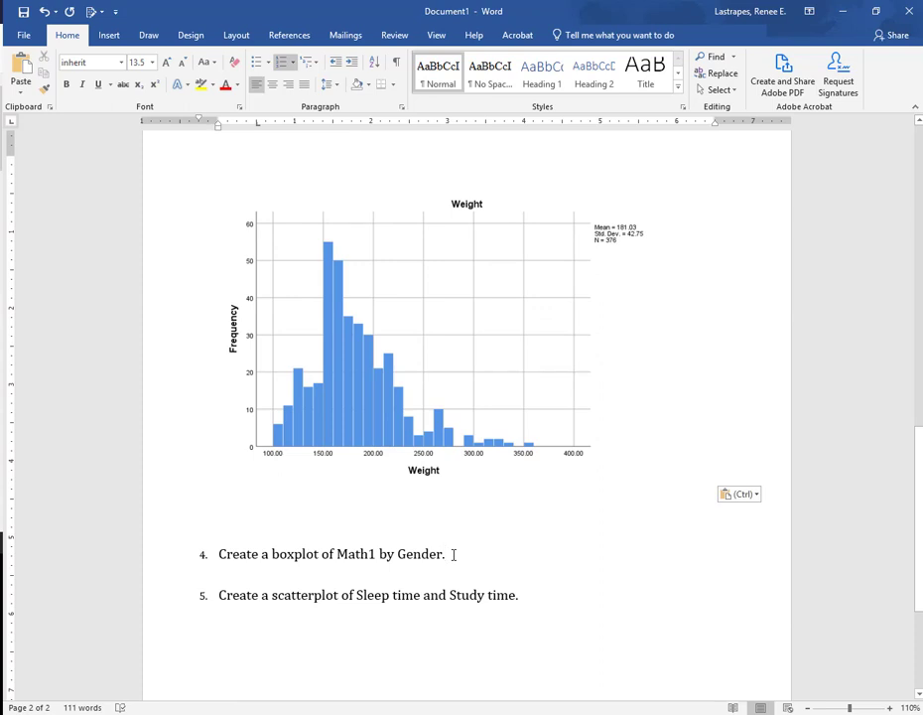
key(Return)
key(BackSpace)
key(BackSpace)
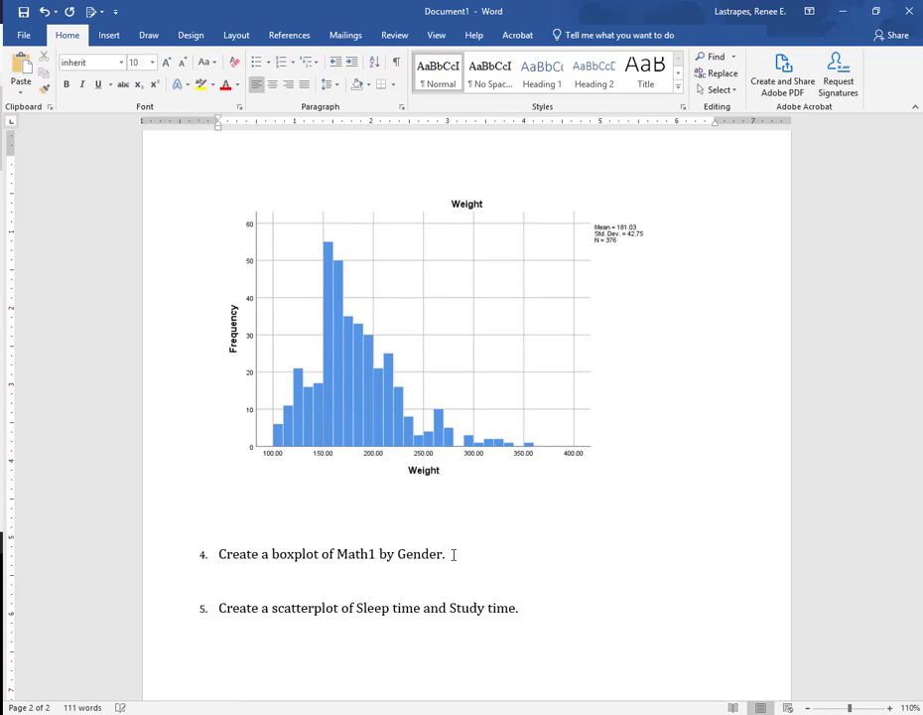
key(Return)
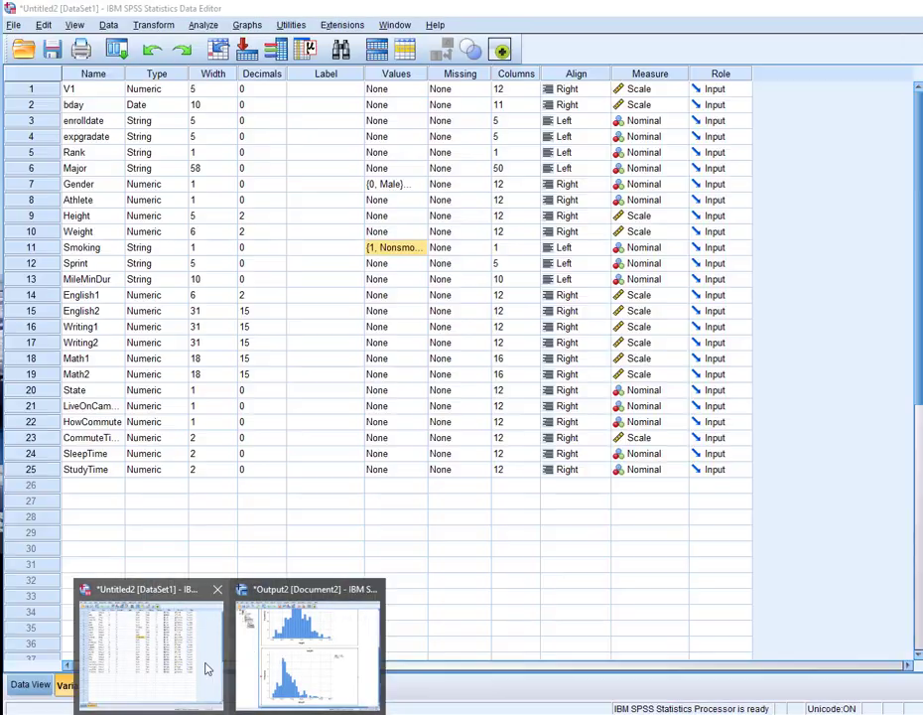
- Switch to the SPSS Data Editor and define a simple boxplot for groups of cases with Math1 as the variable
click(207, 666)
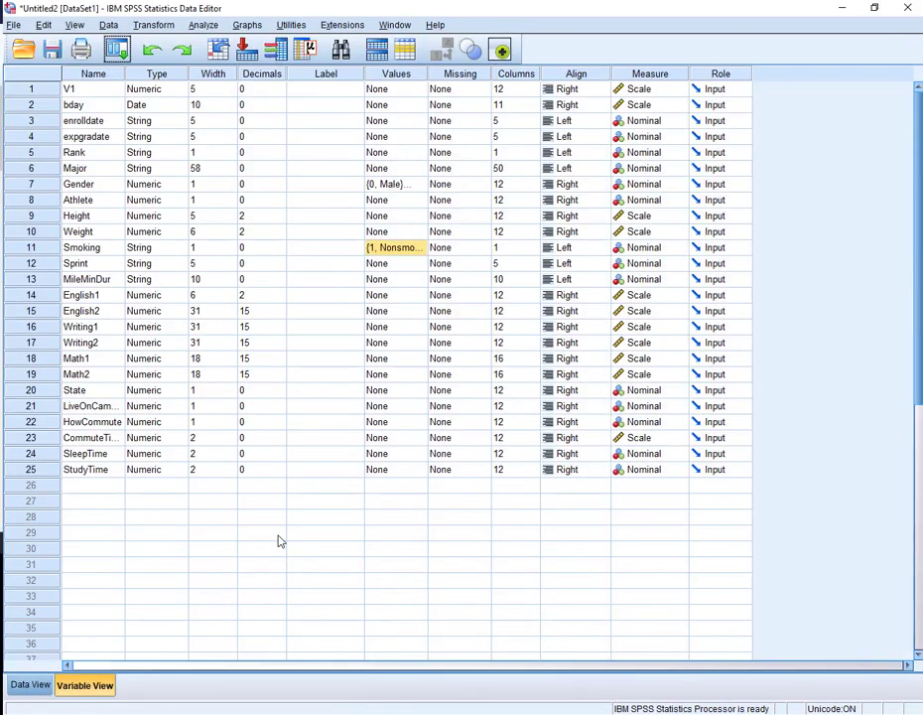
click(250, 26)
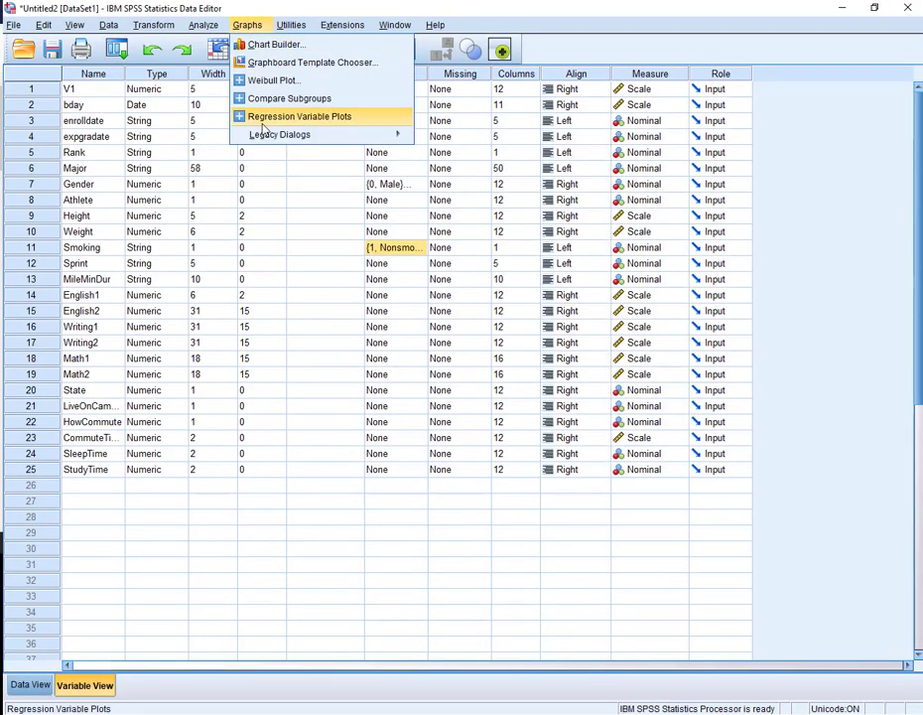
mouse_move(258, 135)
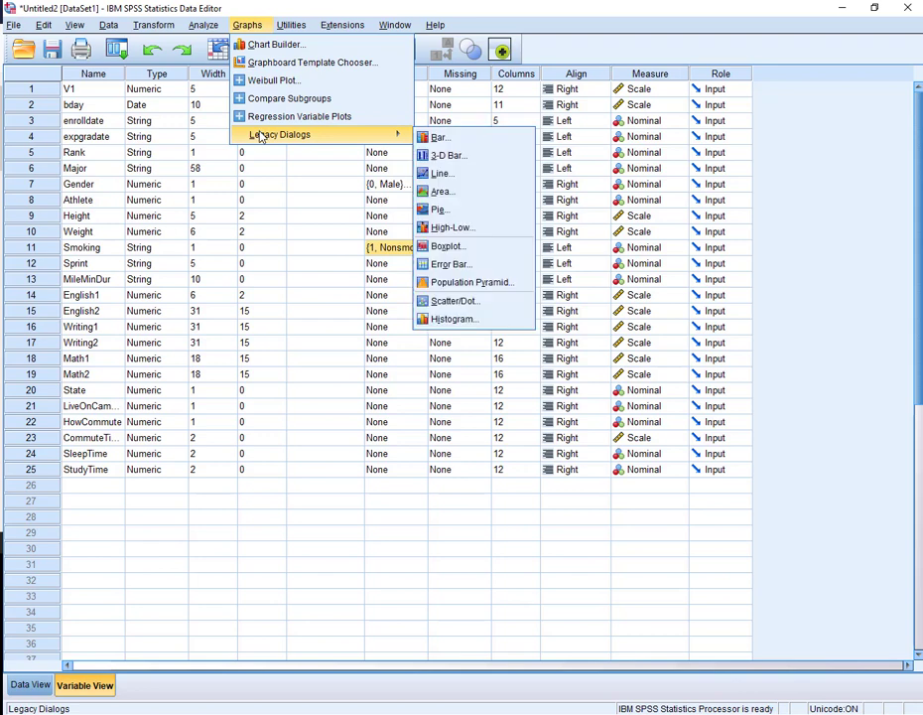
click(444, 246)
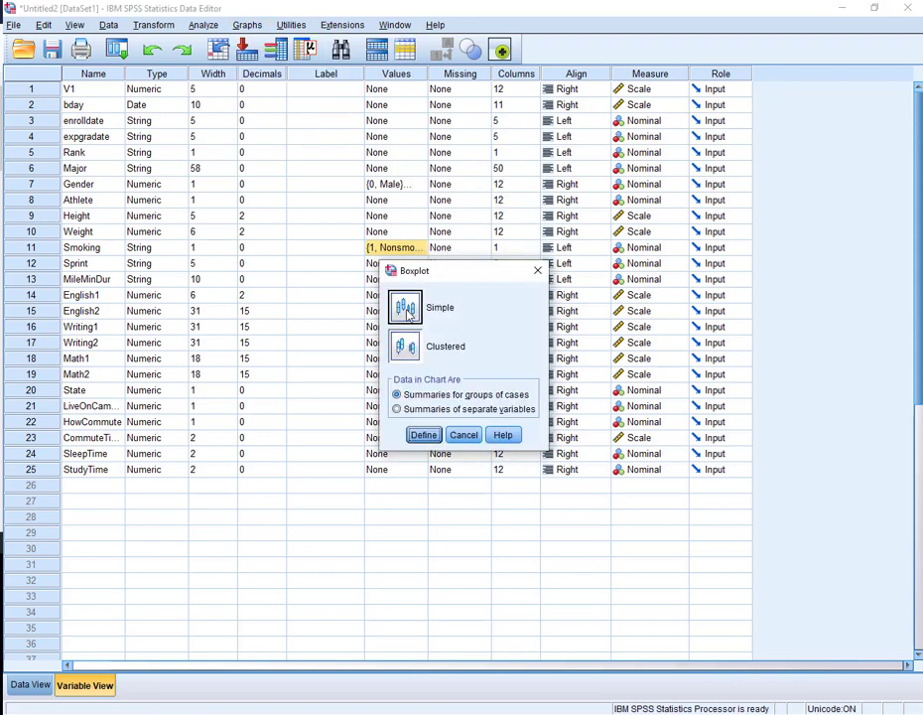
click(424, 436)
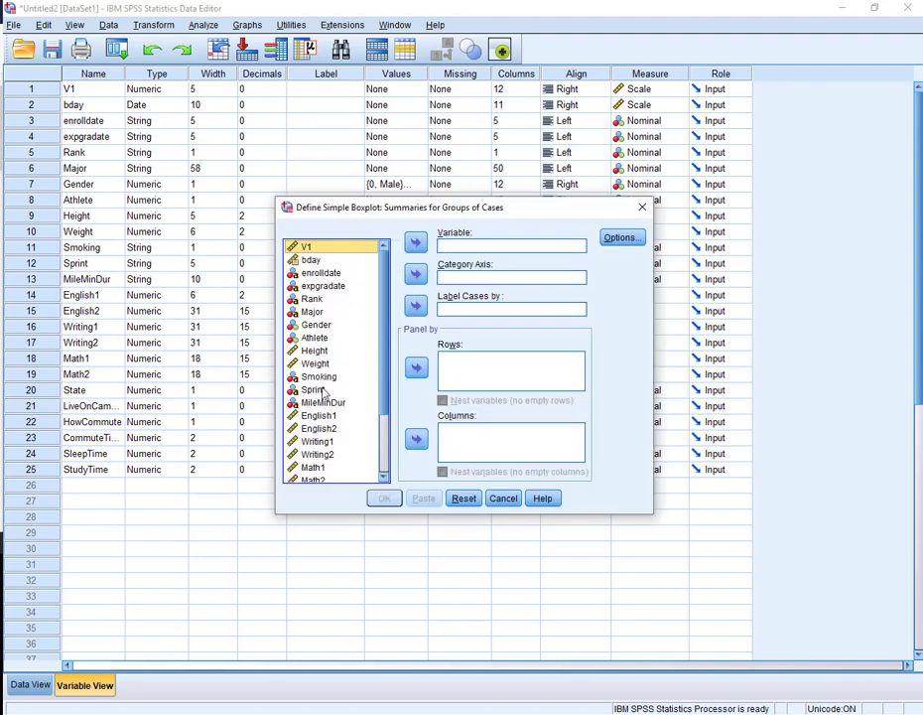
click(315, 350)
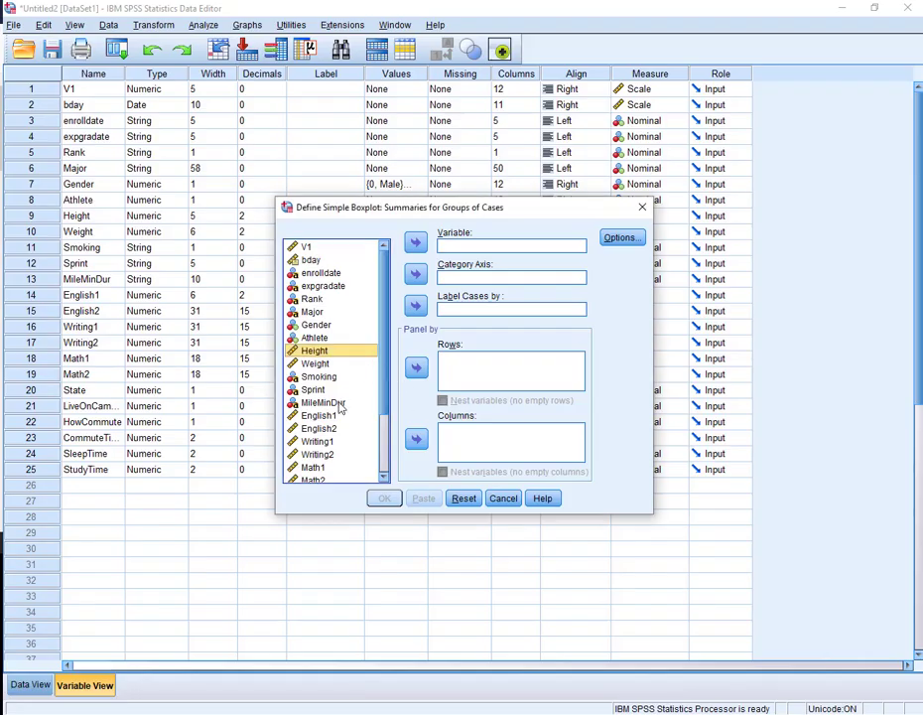
scroll(338, 413, down, 1)
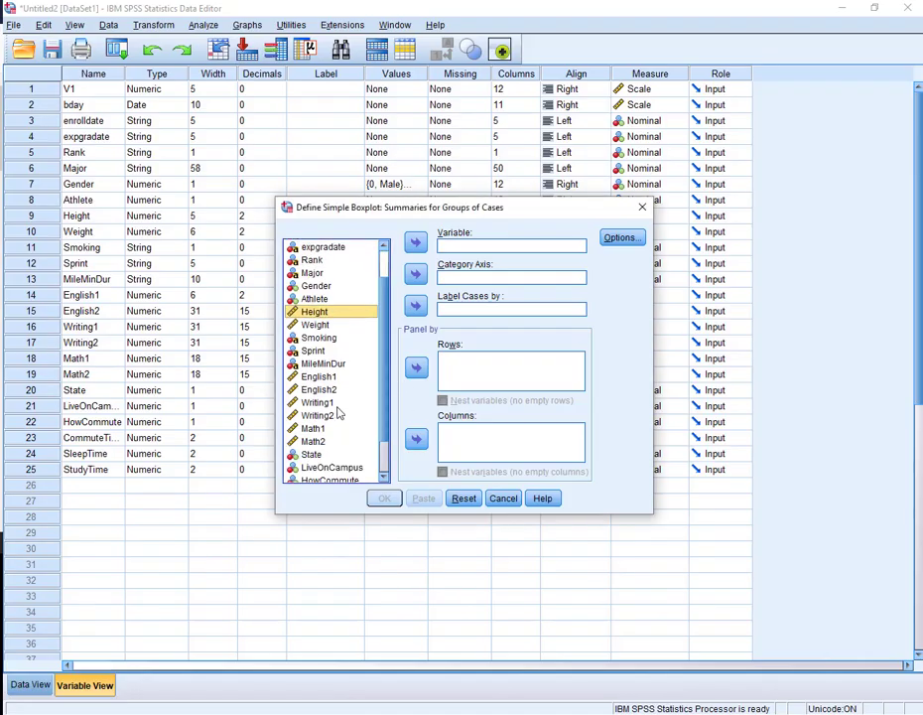
click(334, 427)
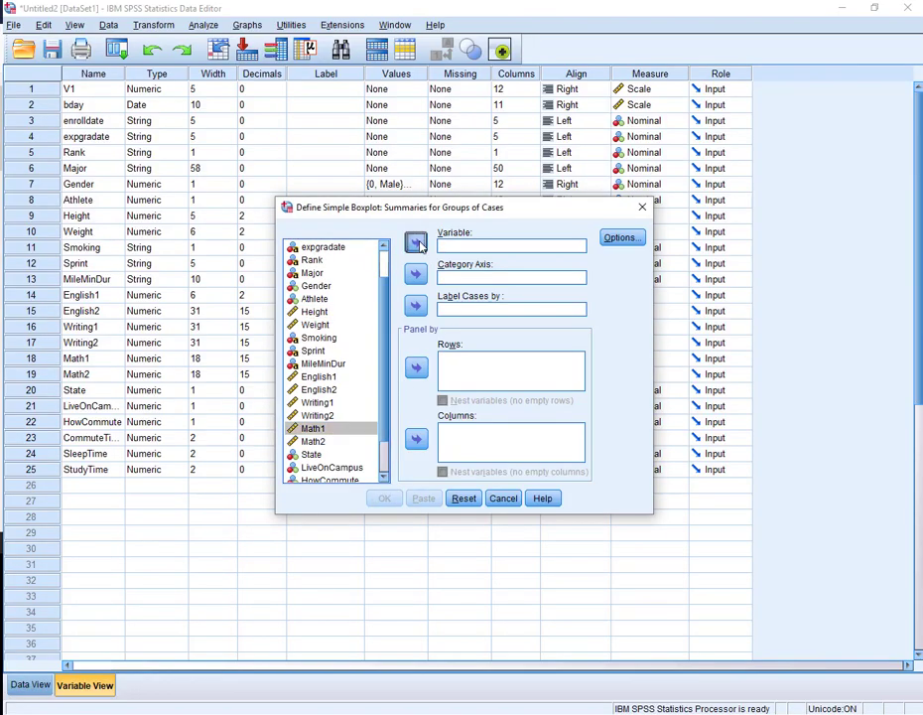
click(416, 242)
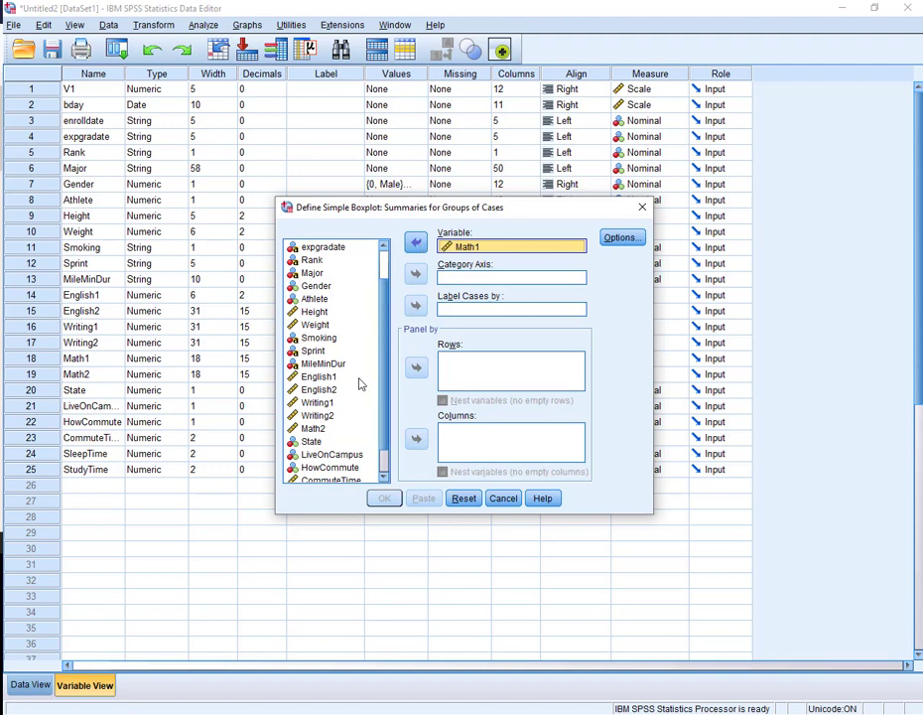
- Try Gender as the row panel variable of the boxplot and check the chart options without changing them
scroll(337, 418, up, 1)
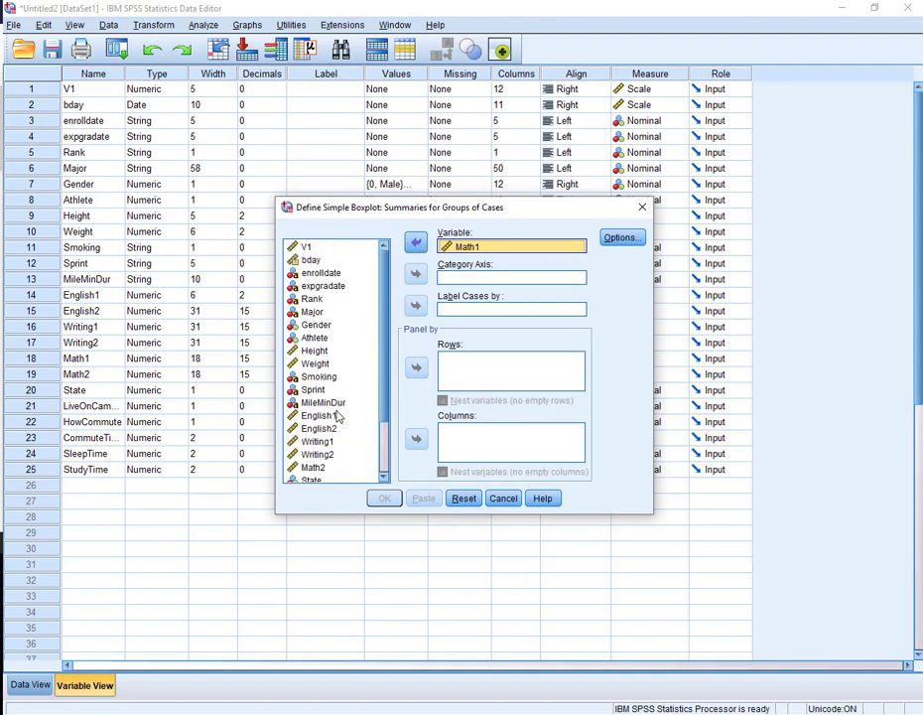
click(316, 325)
click(416, 367)
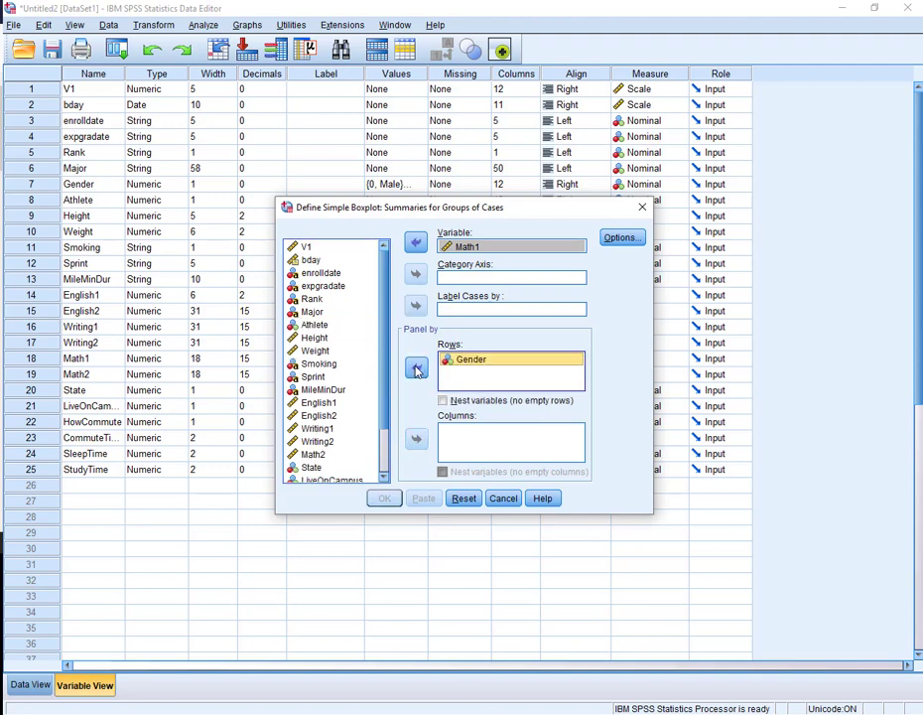
click(620, 240)
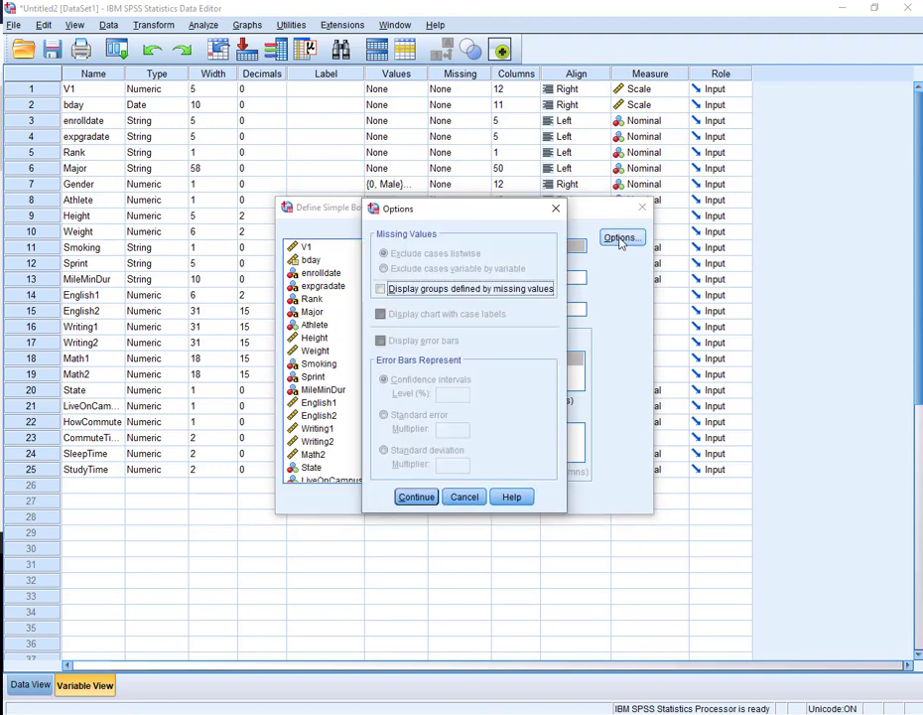
click(554, 209)
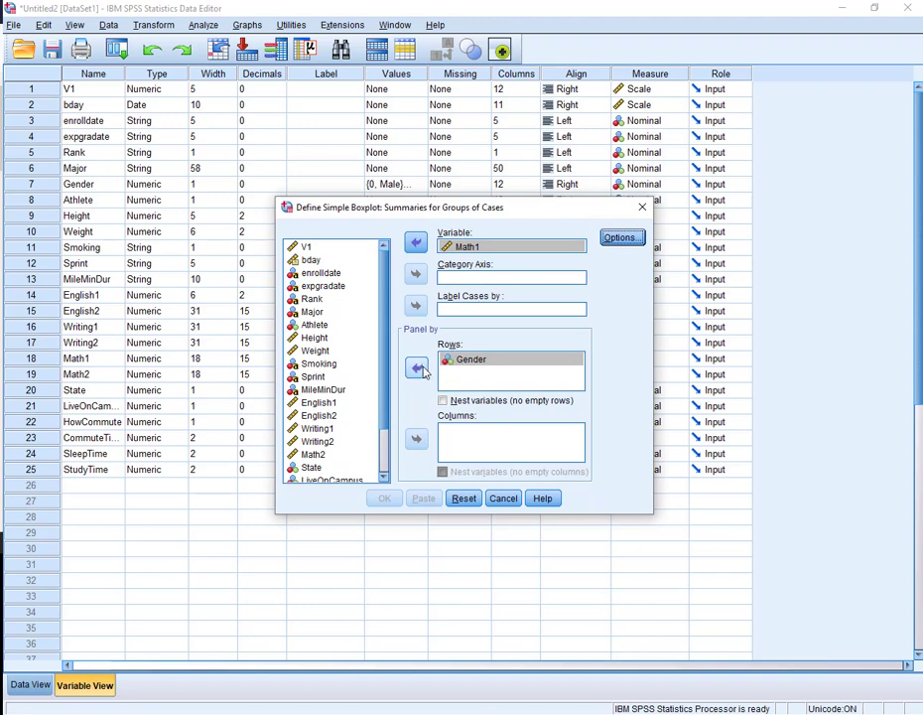
- Move Gender from the panel rows to the category axis and generate the boxplot
click(418, 368)
click(417, 276)
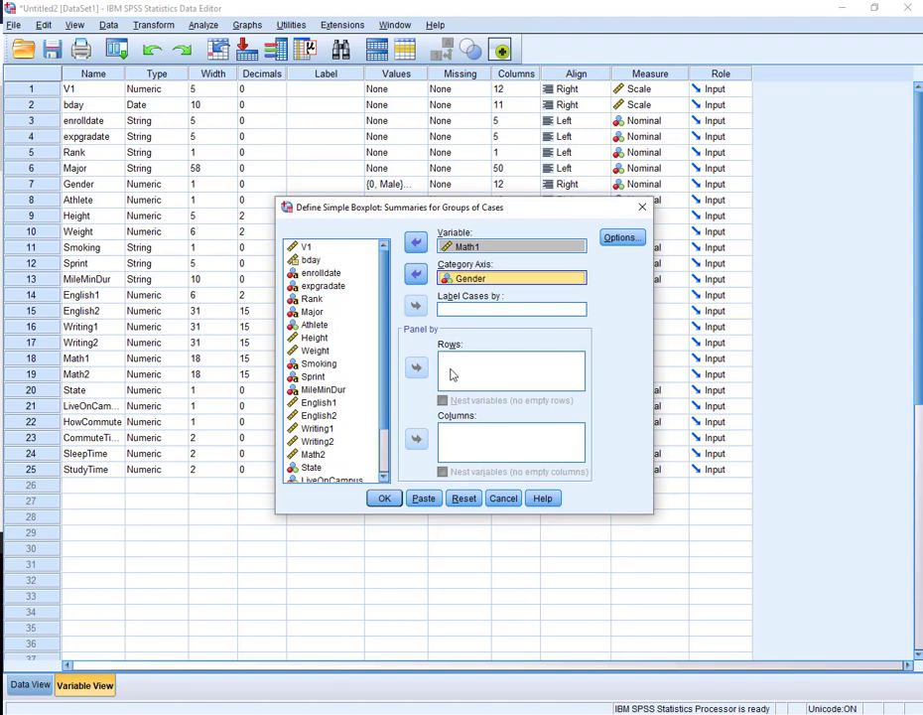
click(385, 499)
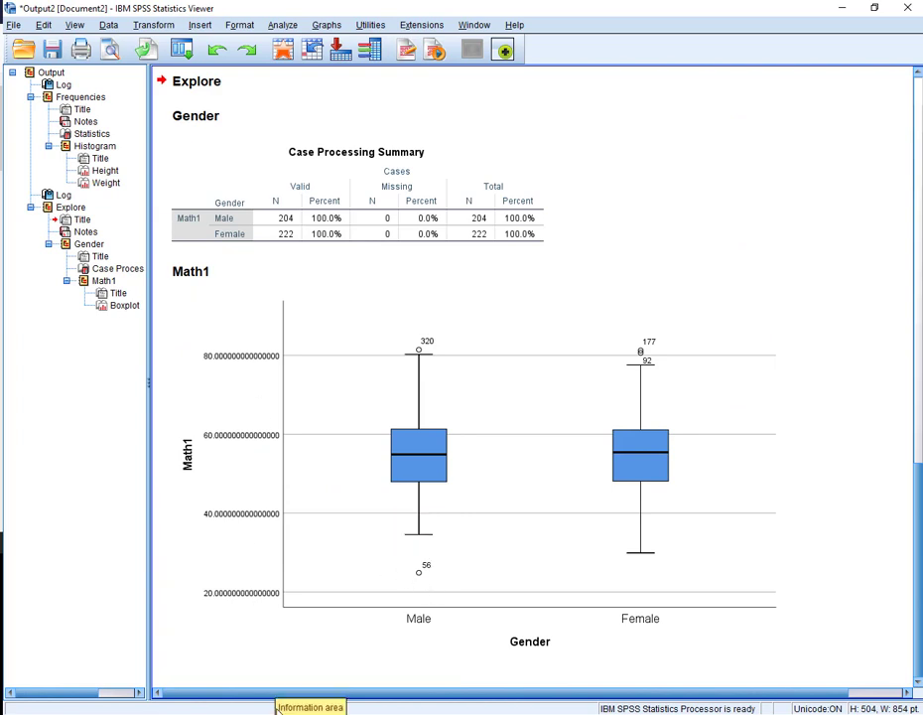
- Copy the Math1 by Gender boxplot and paste it below prompt 4 in the Word homework
right_click(521, 494)
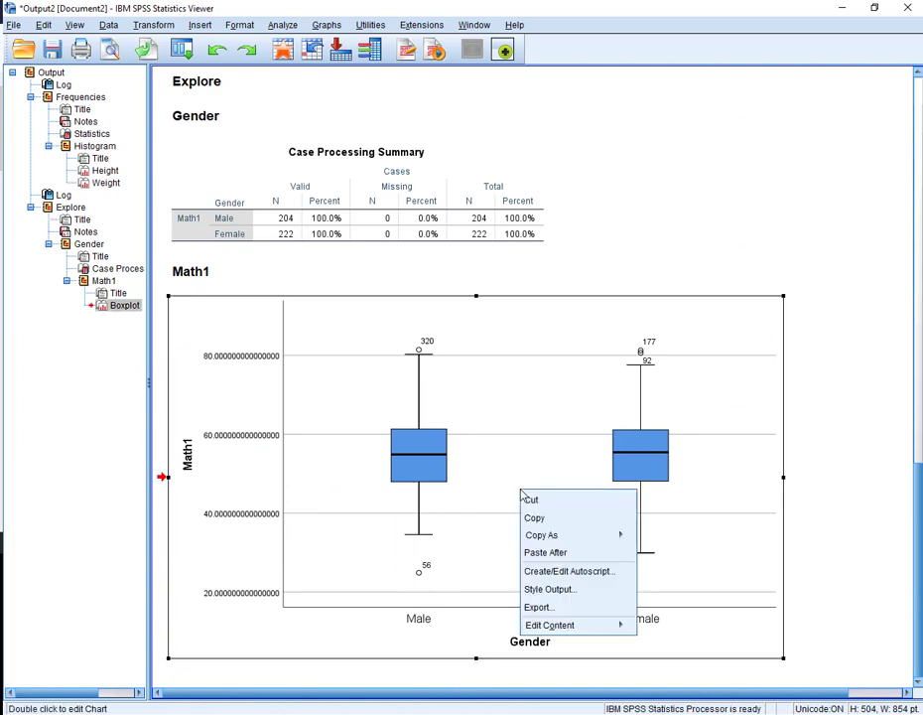
click(536, 517)
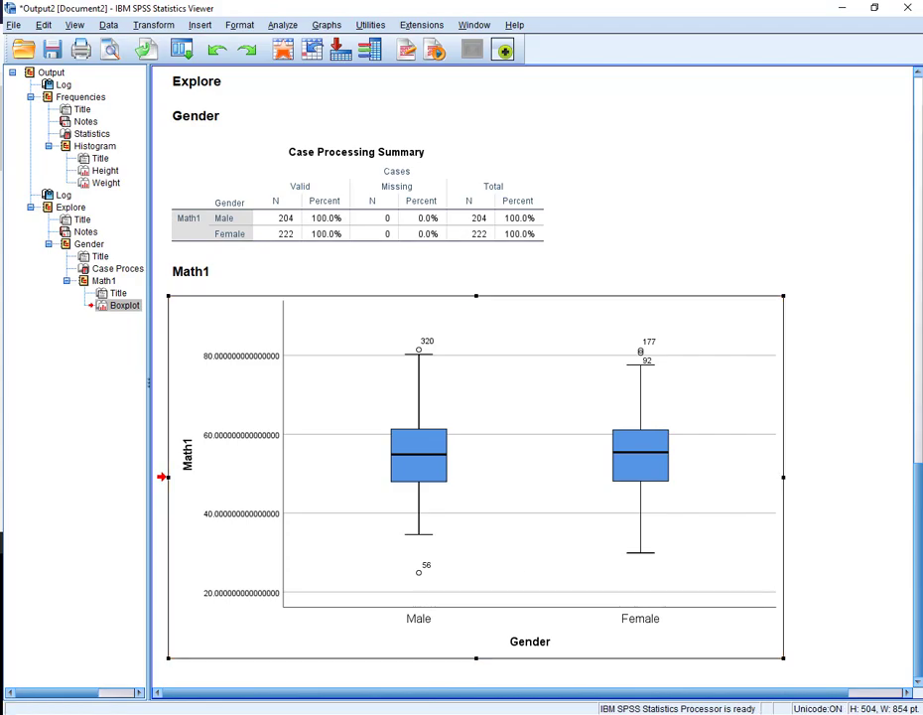
click(339, 713)
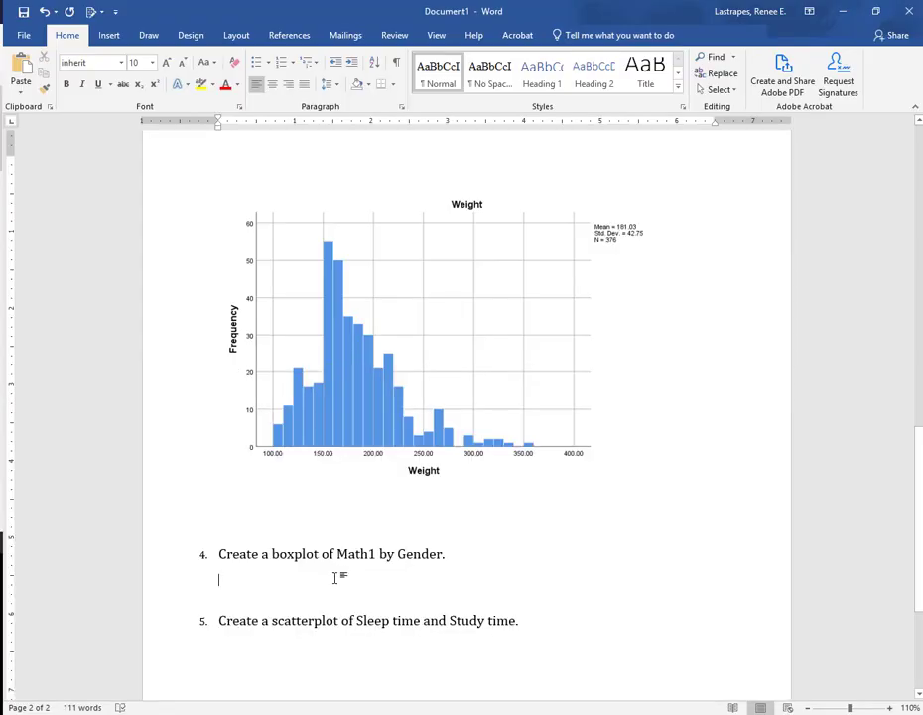
key(ctrl+v)
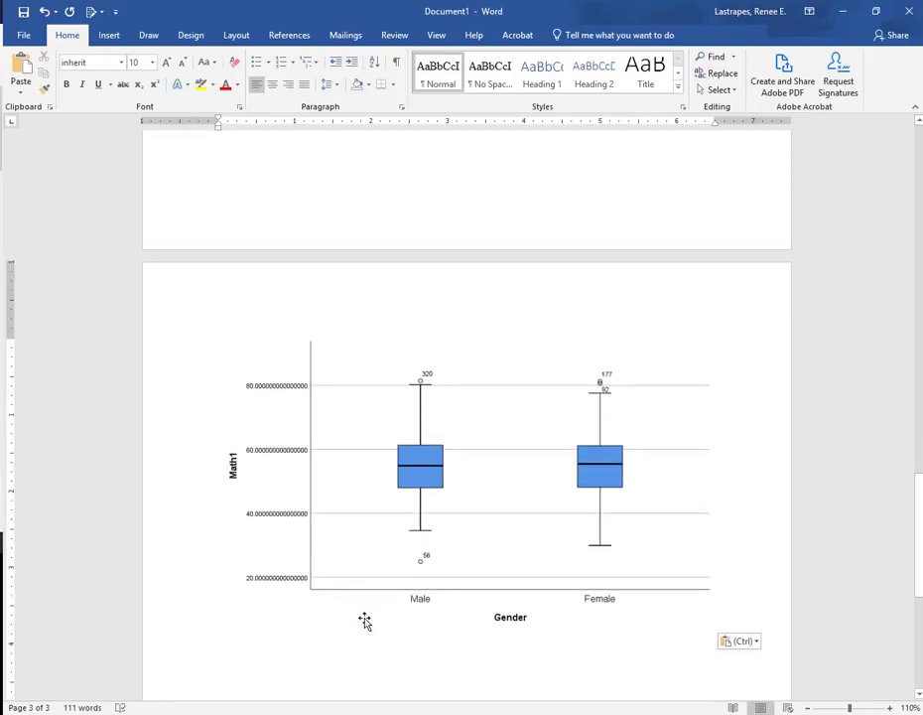
scroll(361, 618, up, 2)
scroll(361, 621, up, 5)
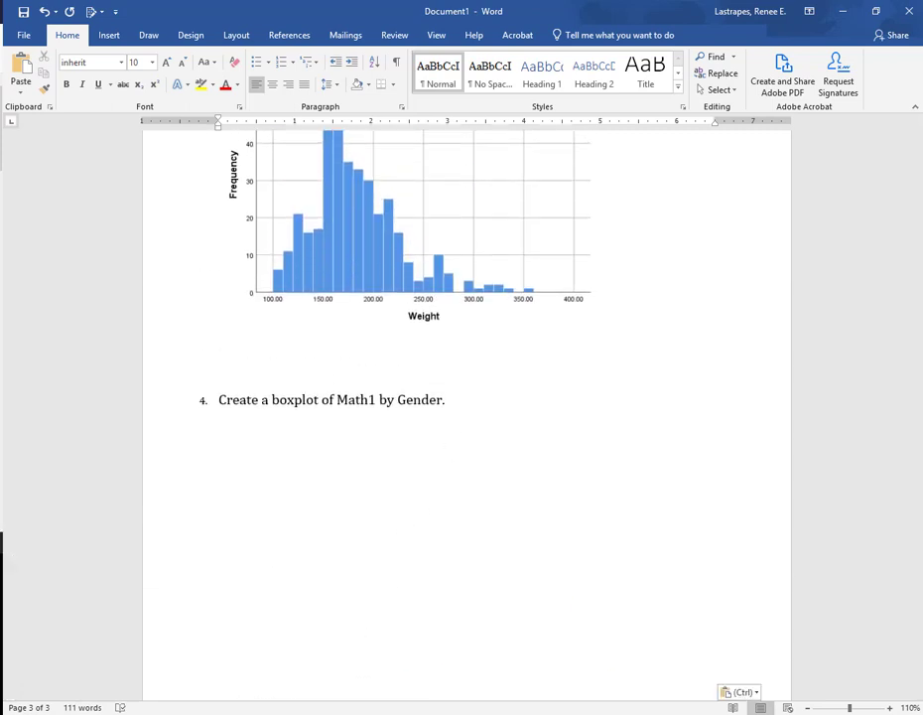
- Return to the SPSS output, reopen the simple boxplot definition to review its variable and category axis, and close it unchanged
mouse_move(228, 713)
click(307, 621)
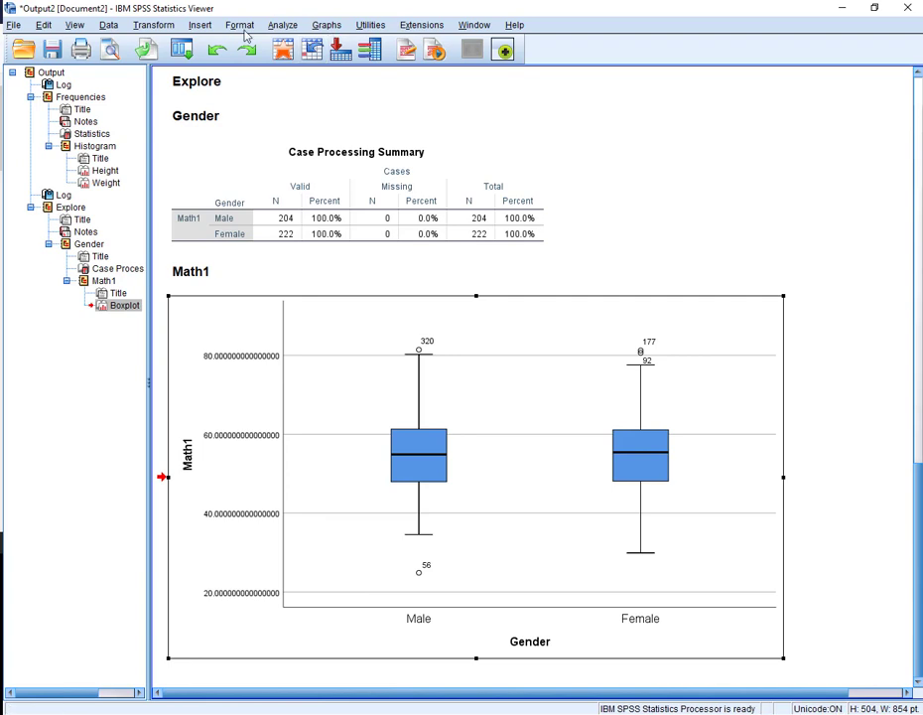
click(323, 23)
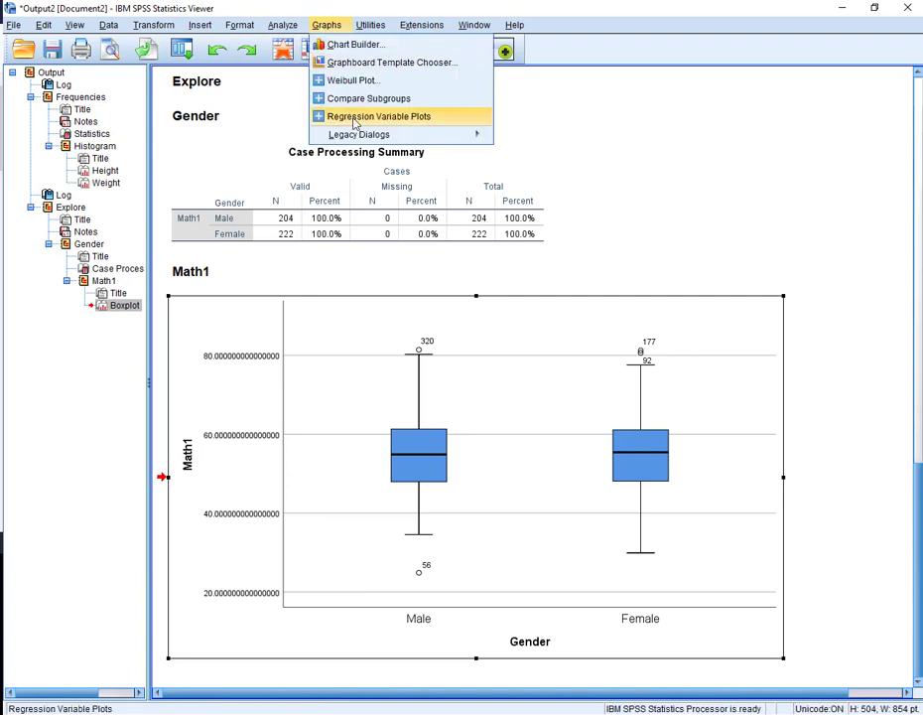
mouse_move(357, 135)
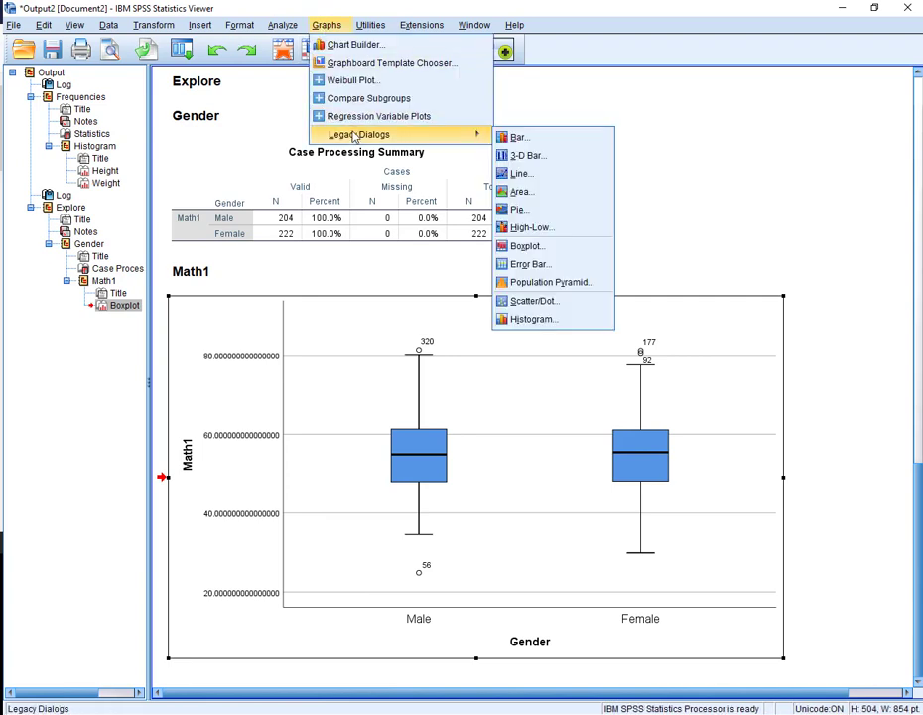
click(520, 251)
click(421, 435)
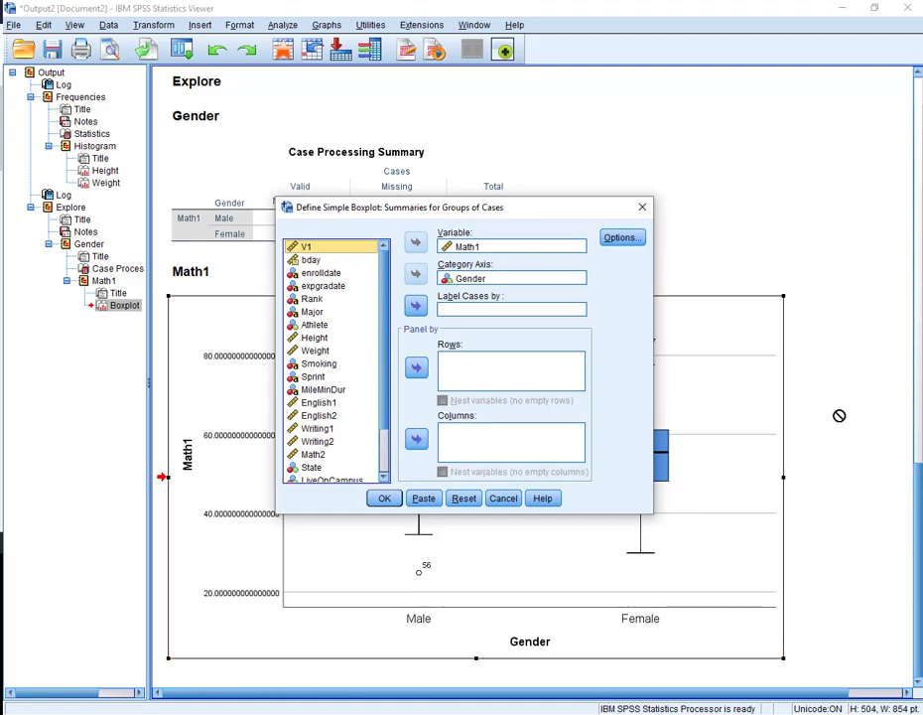
click(642, 206)
- Switch to the Word homework and add an unnumbered blank line below prompt 5, the Sleep time and Study time scatterplot
key(alt+Tab)
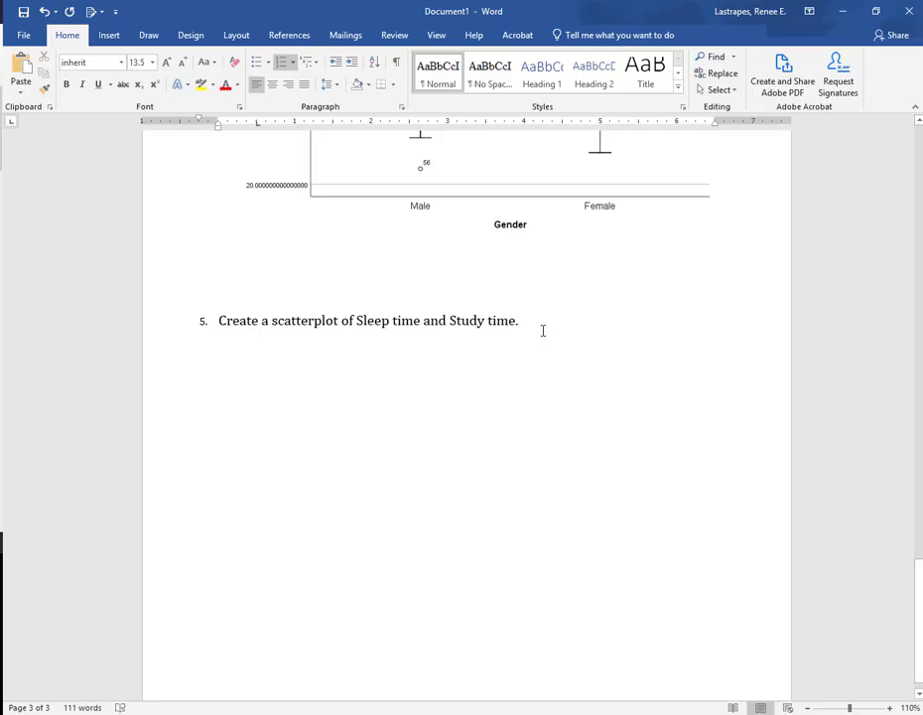
click(542, 331)
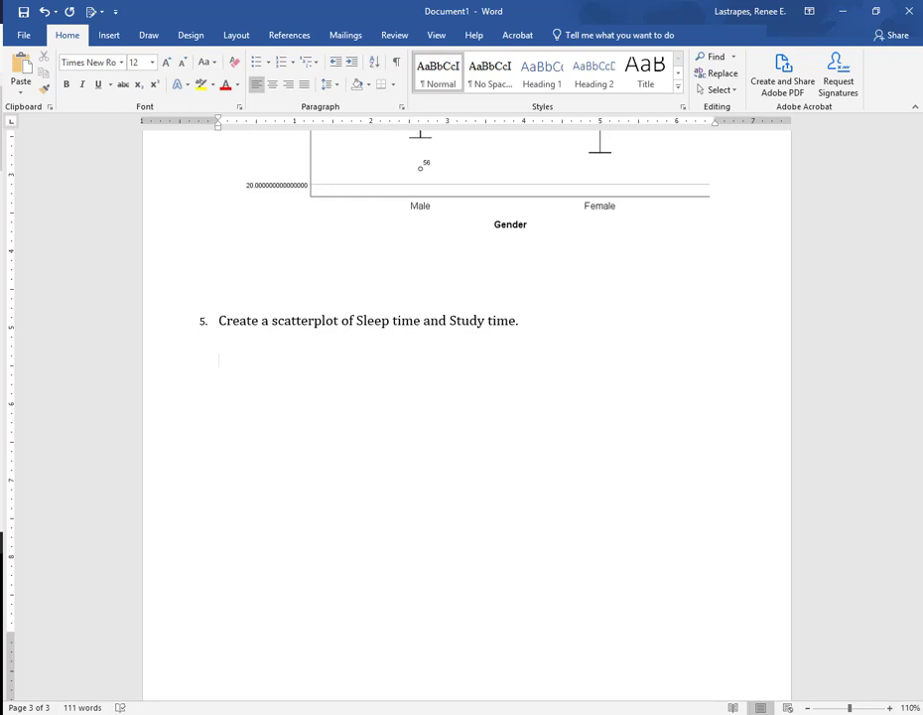
click(287, 655)
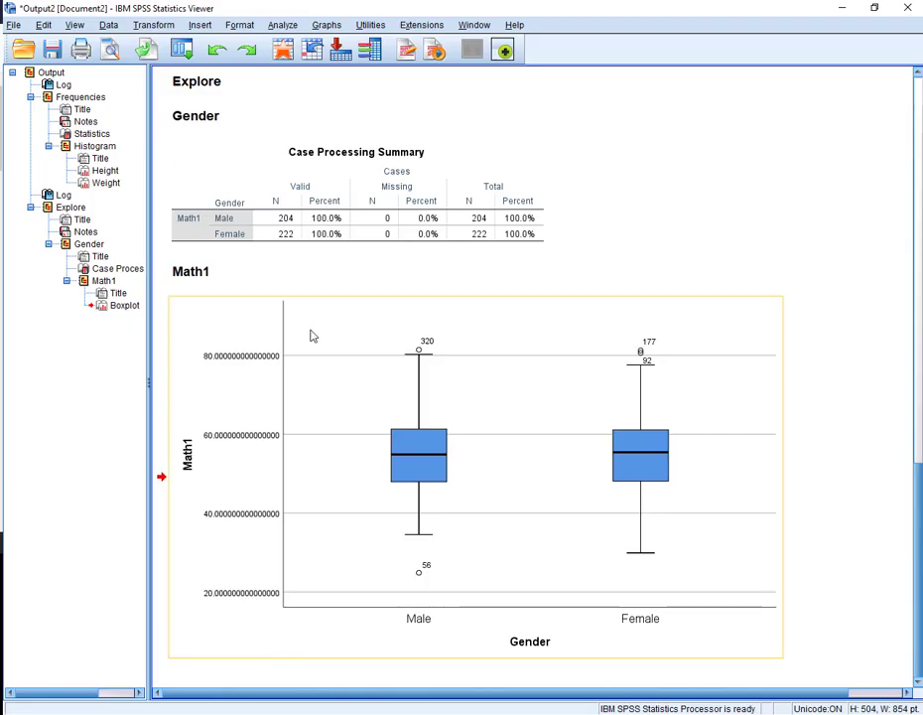
click(323, 25)
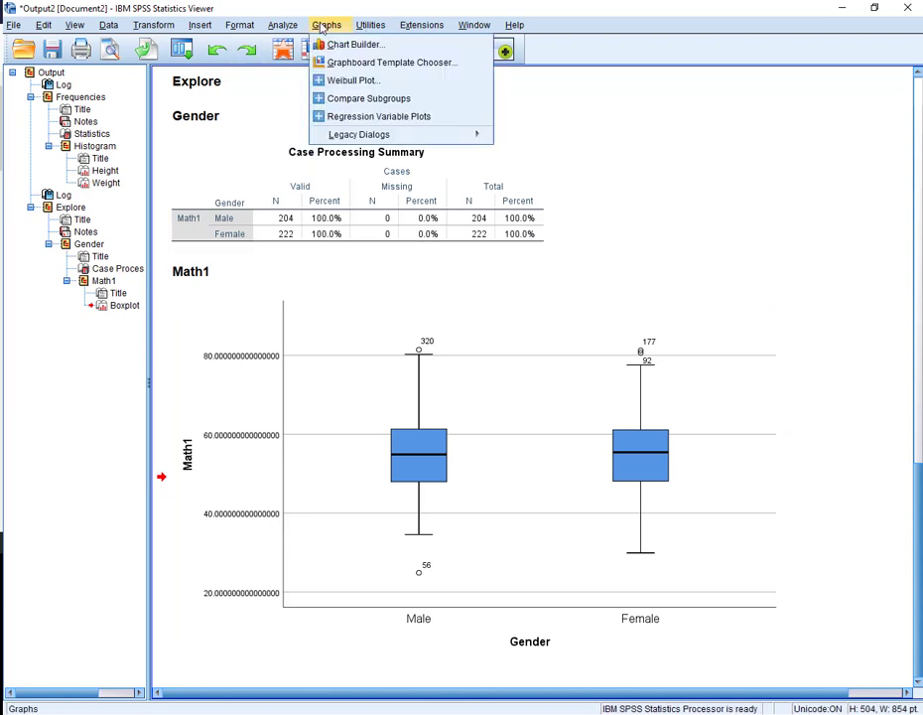
mouse_move(334, 139)
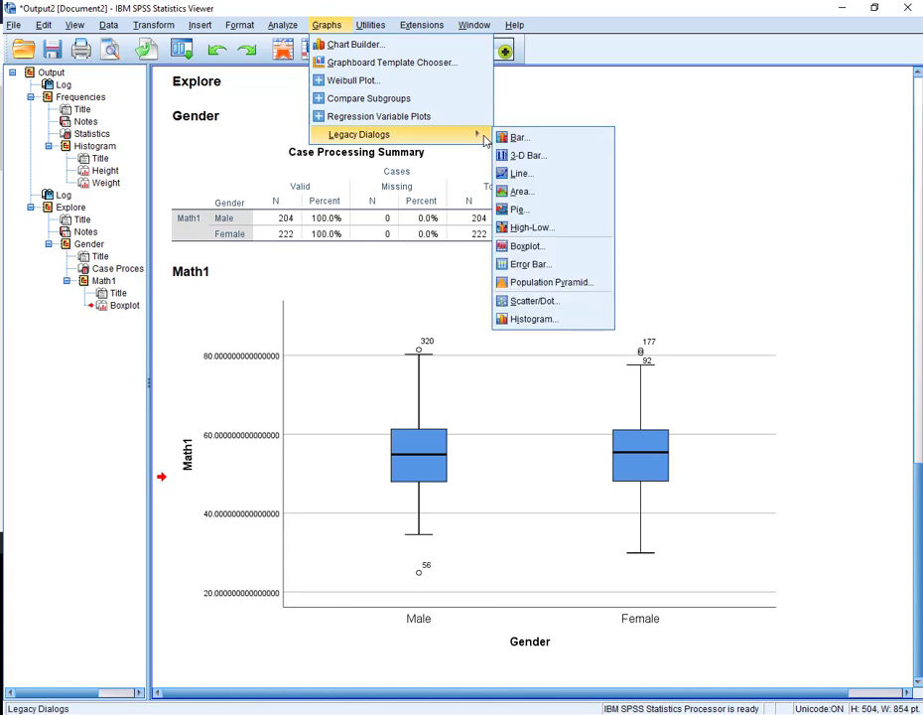
click(532, 310)
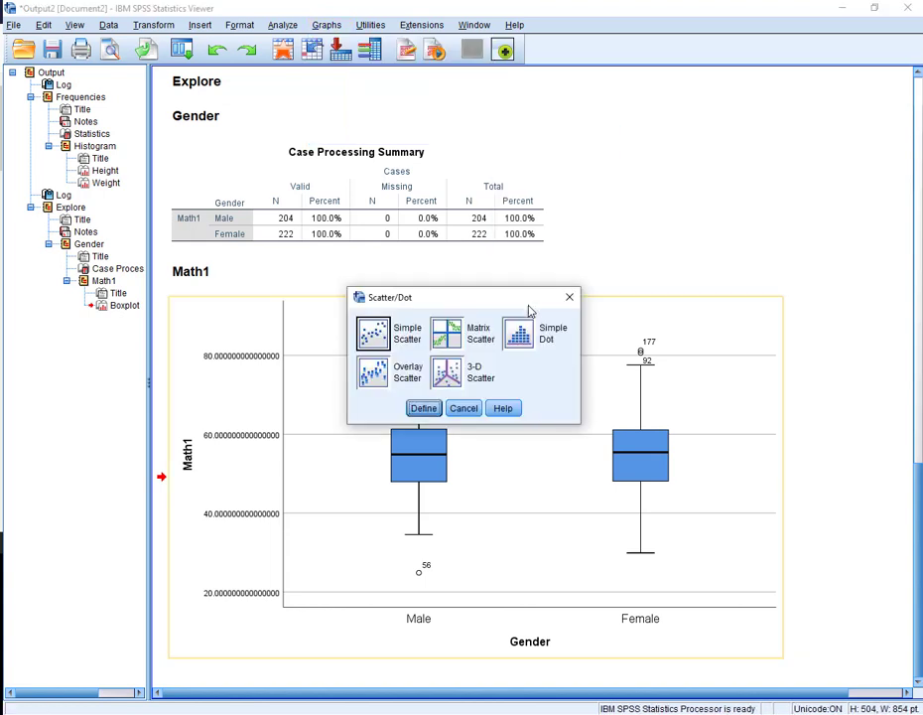
click(421, 407)
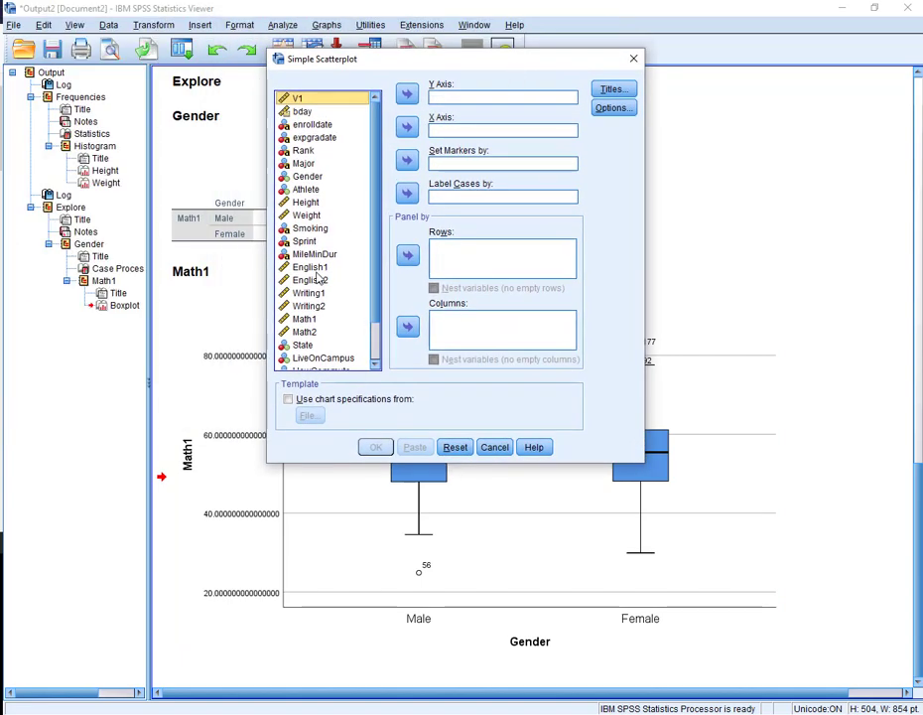
scroll(317, 278, down, 1)
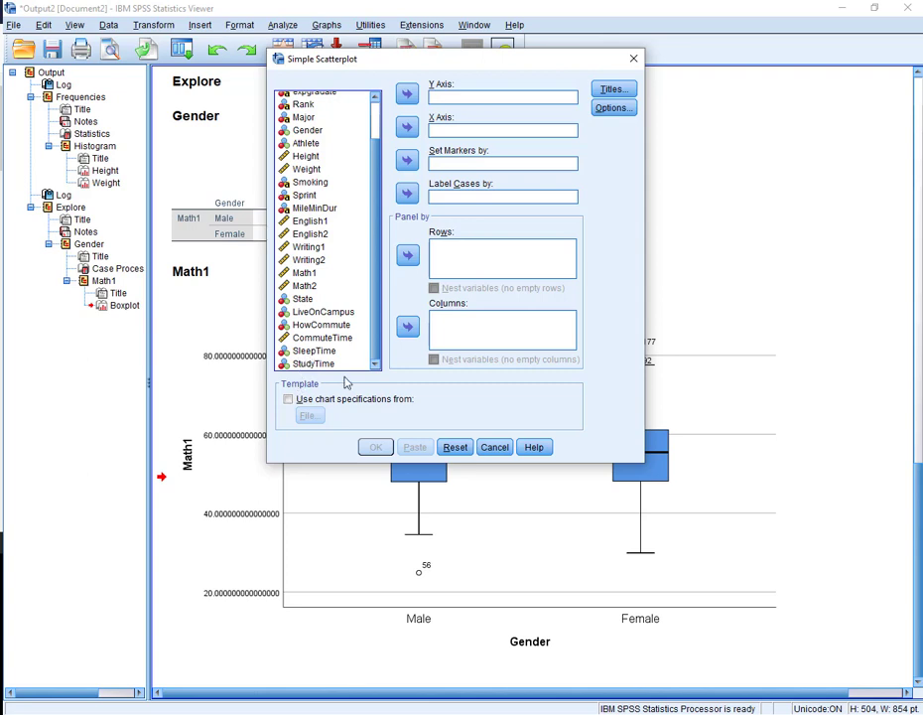
click(493, 448)
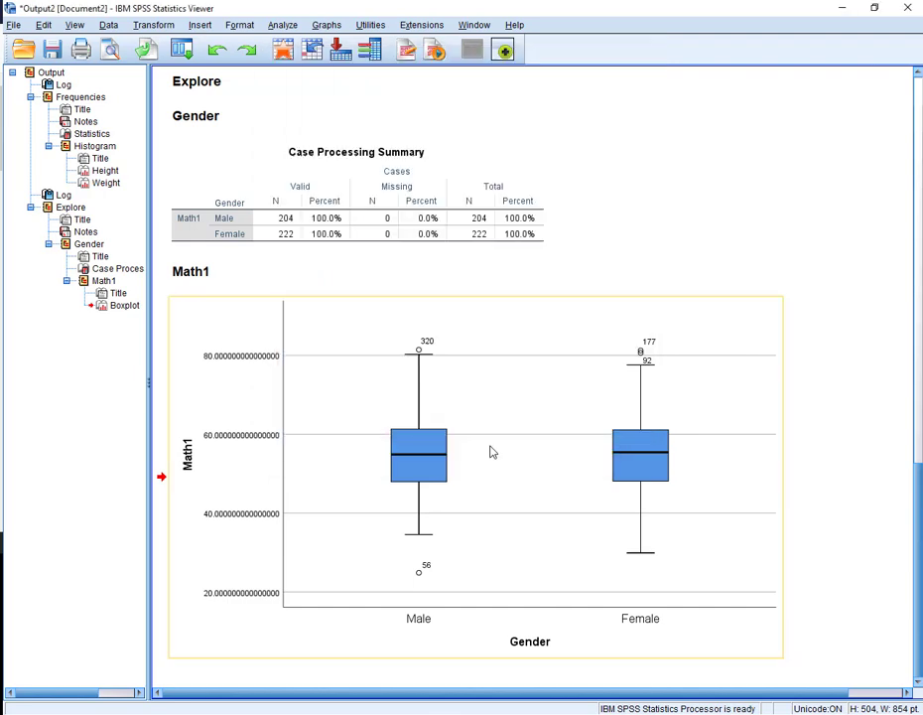
- Switch to the Data Editor and set the measurement level of SleepTime and StudyTime to Scale
click(283, 49)
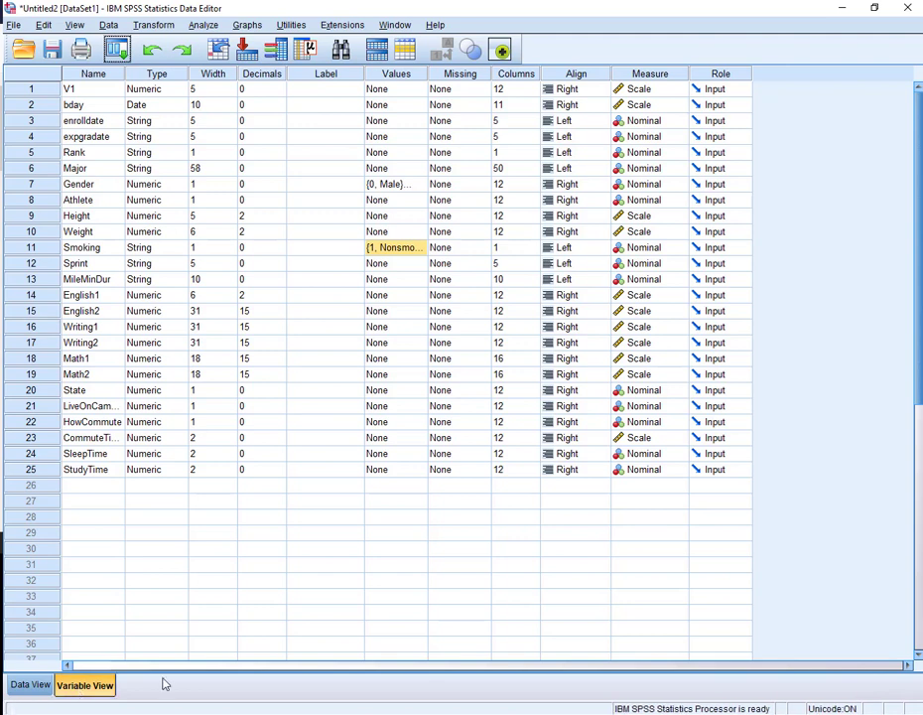
click(680, 454)
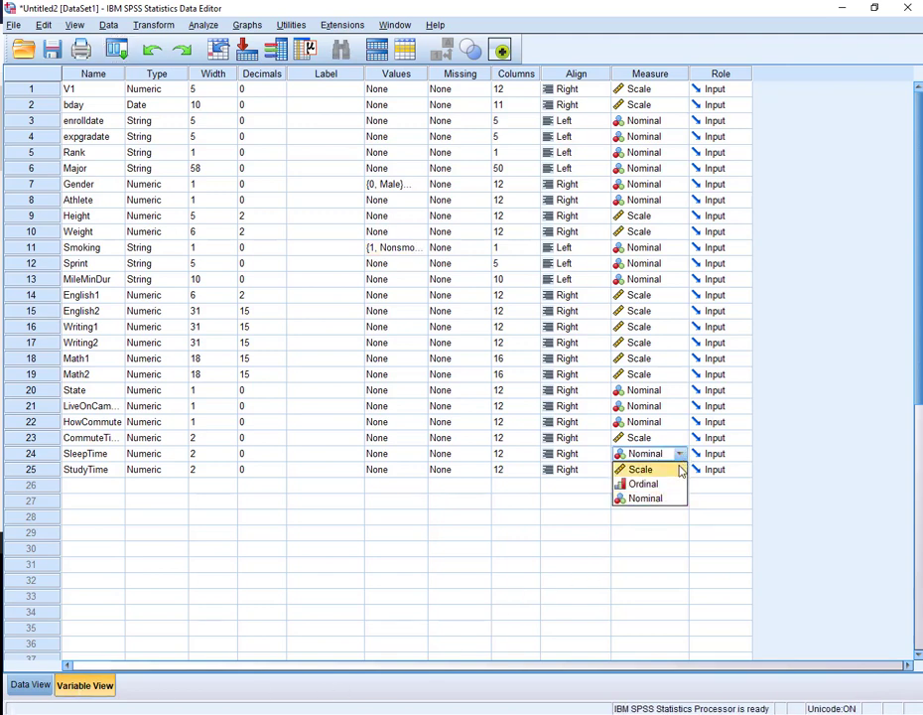
click(680, 470)
click(680, 470)
click(651, 487)
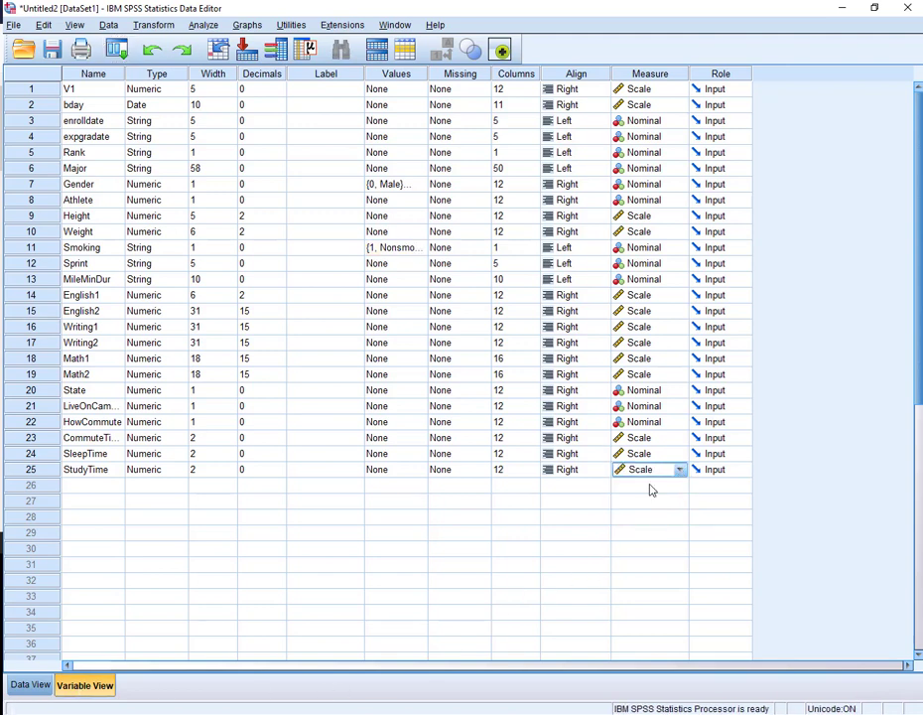
- Examine the SleepTime and StudyTime values in the dataset, then return to the variable definitions
click(30, 454)
click(30, 470)
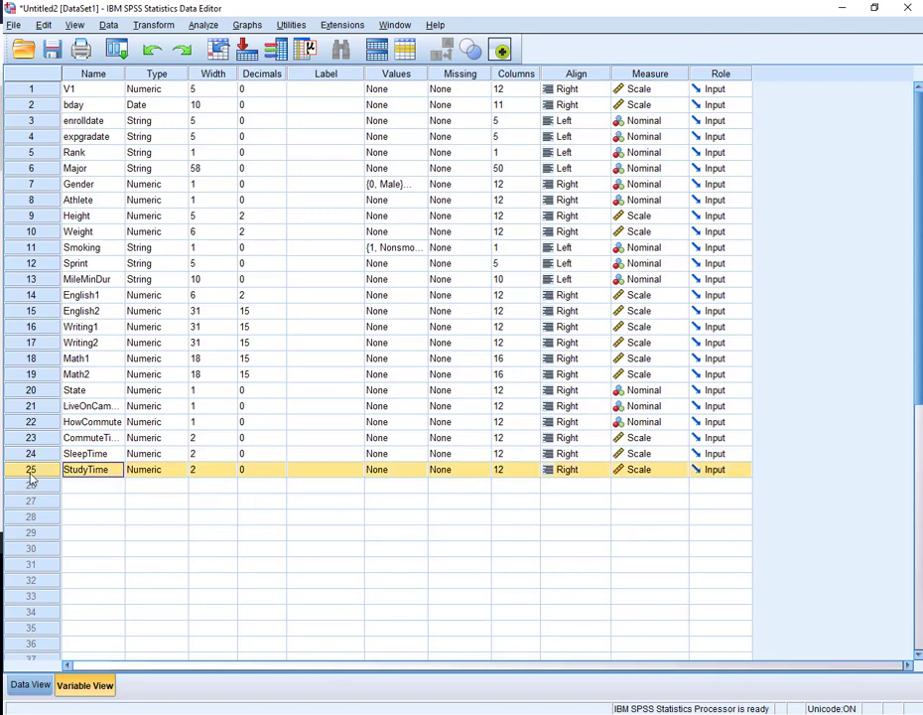
double_click(26, 457)
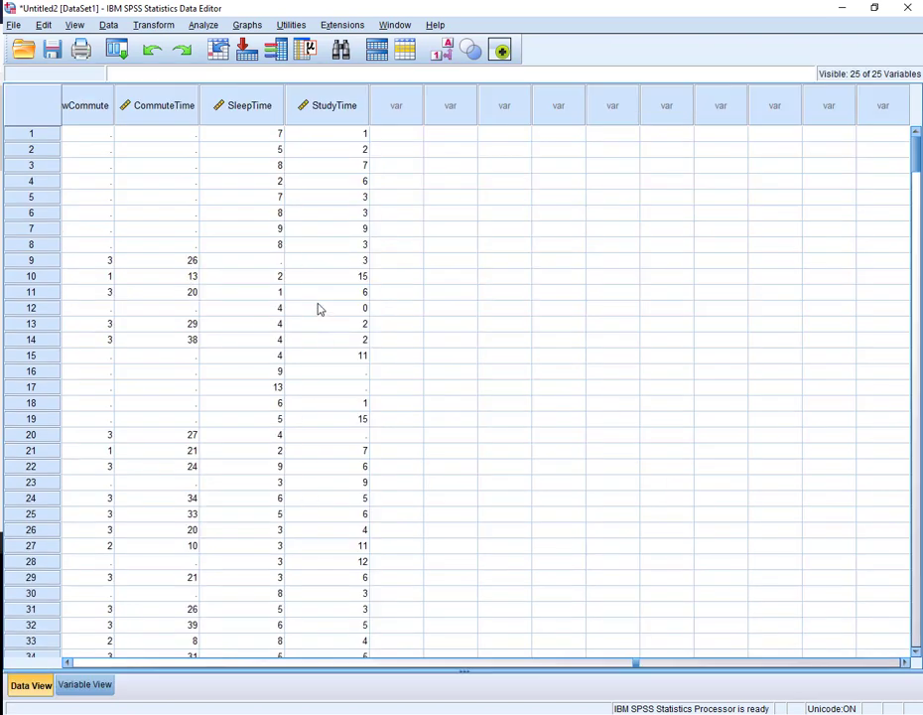
click(82, 684)
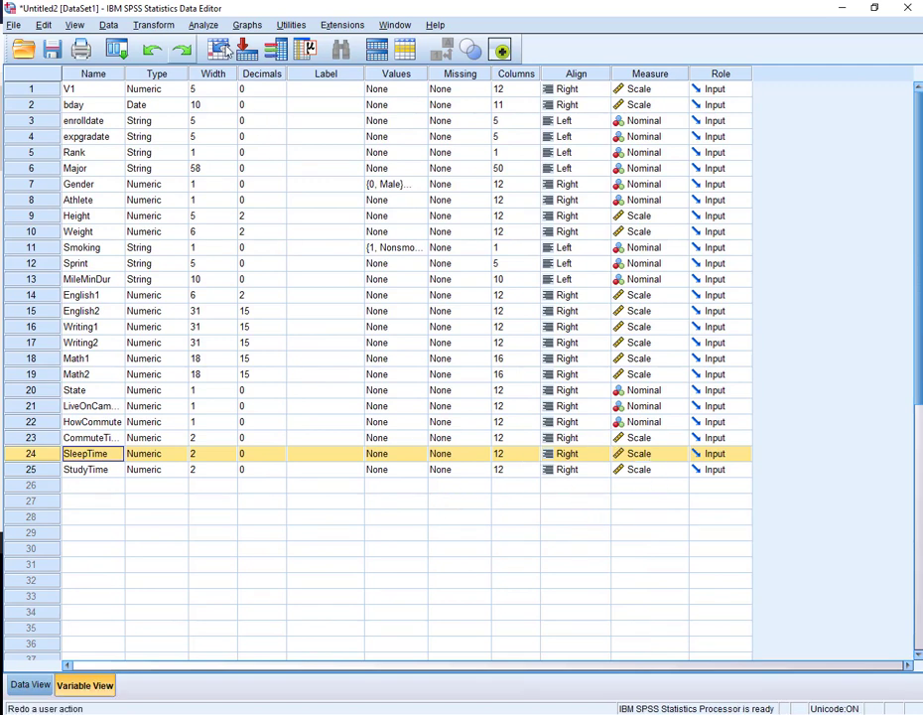
- Generate a simple scatterplot with SleepTime on the Y axis and StudyTime on the X axis
click(247, 25)
mouse_move(391, 139)
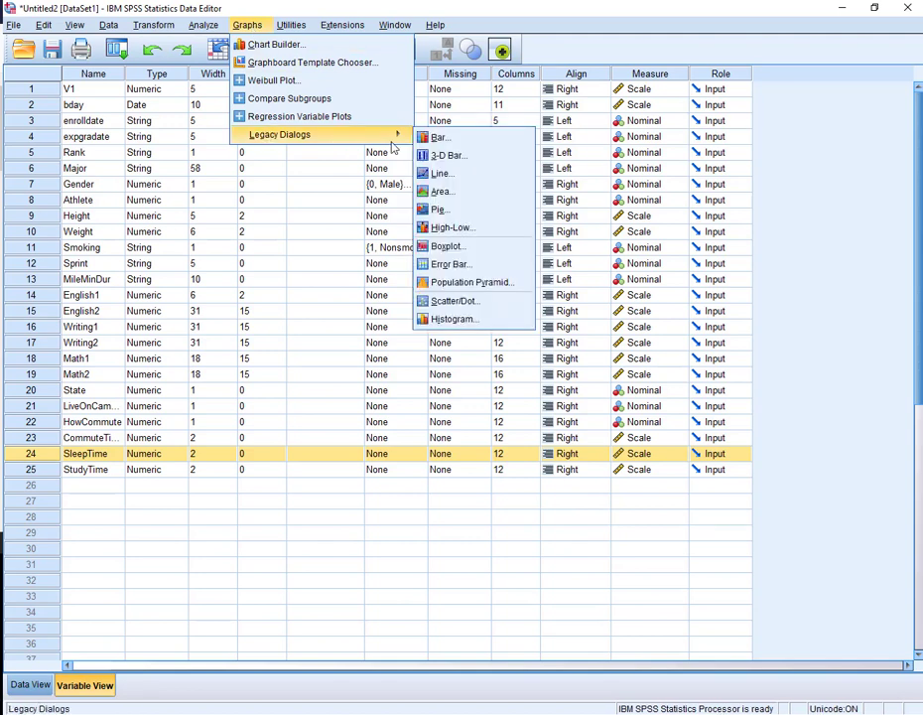
click(468, 310)
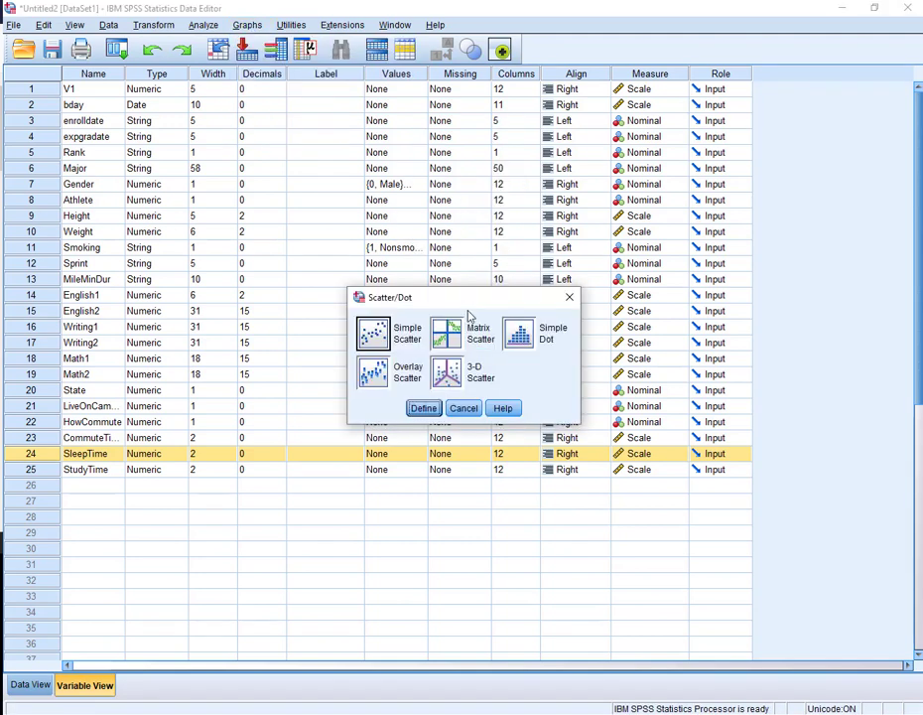
click(423, 408)
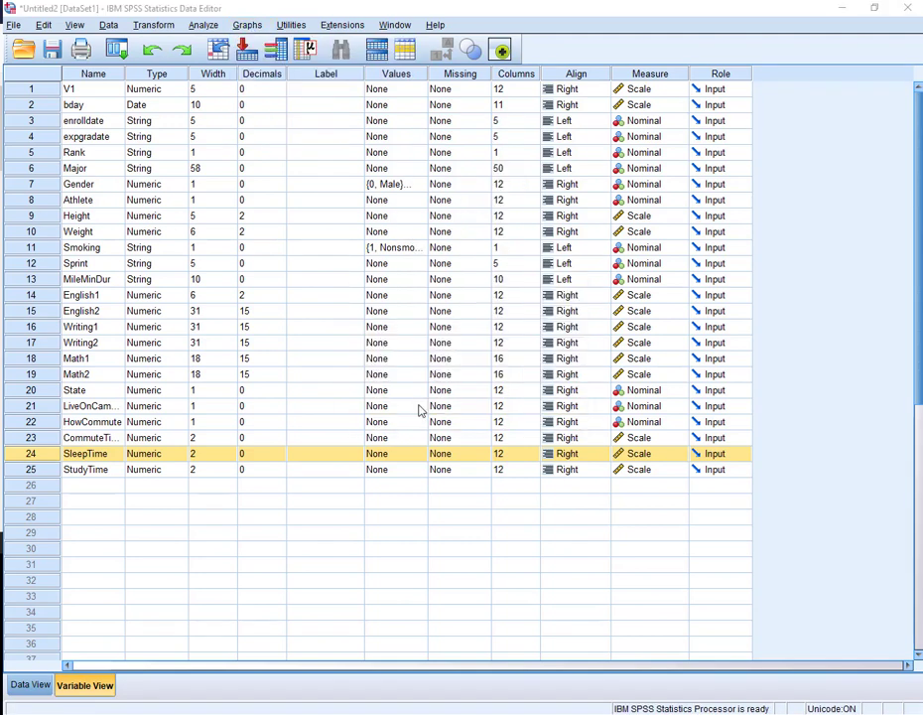
drag(0, 87, 434, 71)
scroll(343, 278, down, 1)
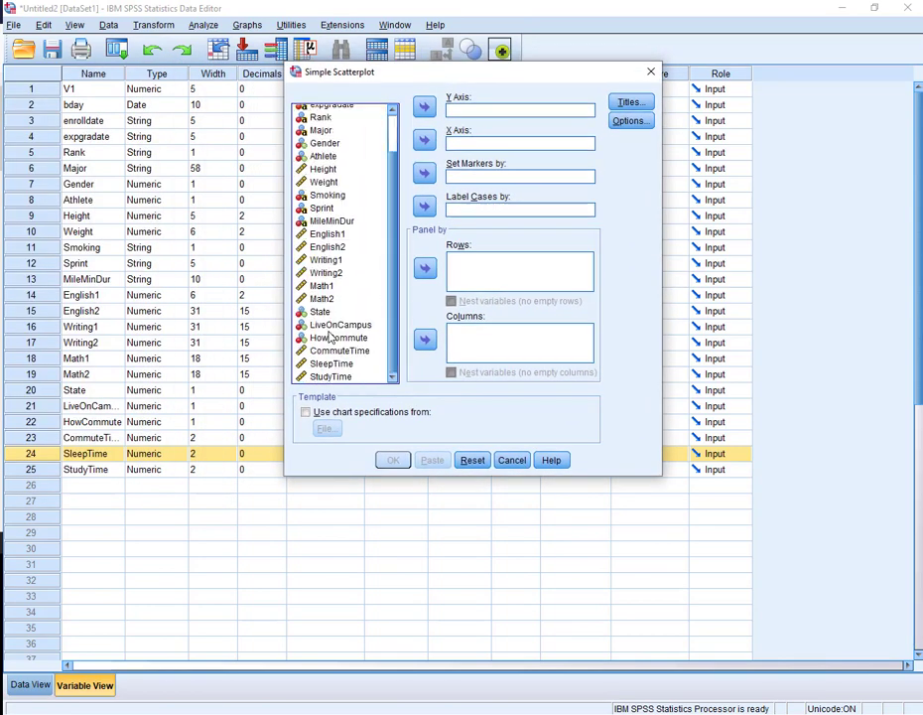
double_click(338, 364)
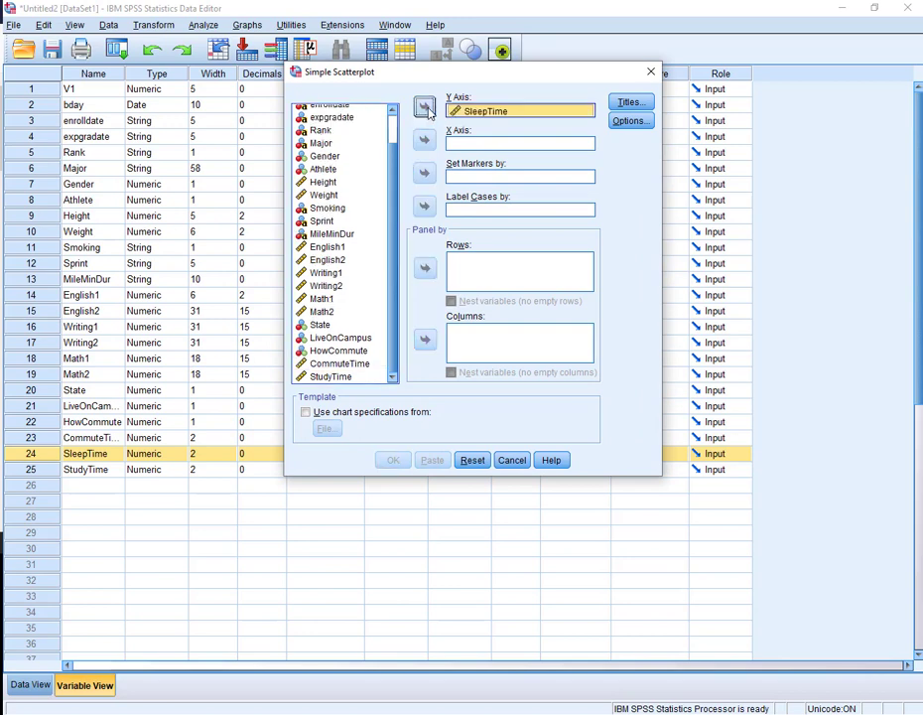
click(328, 376)
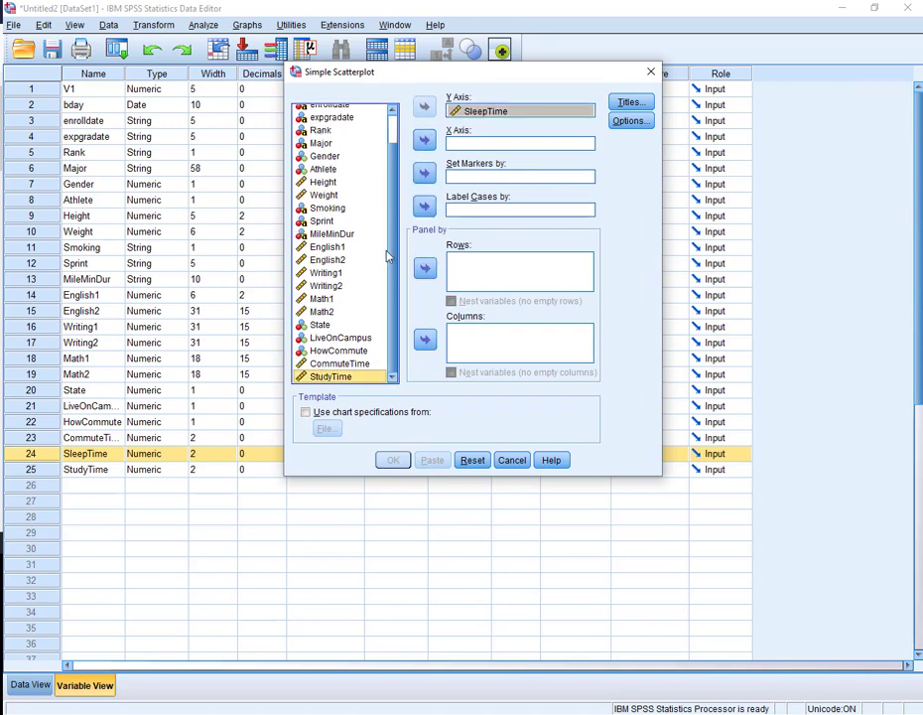
click(424, 139)
click(393, 461)
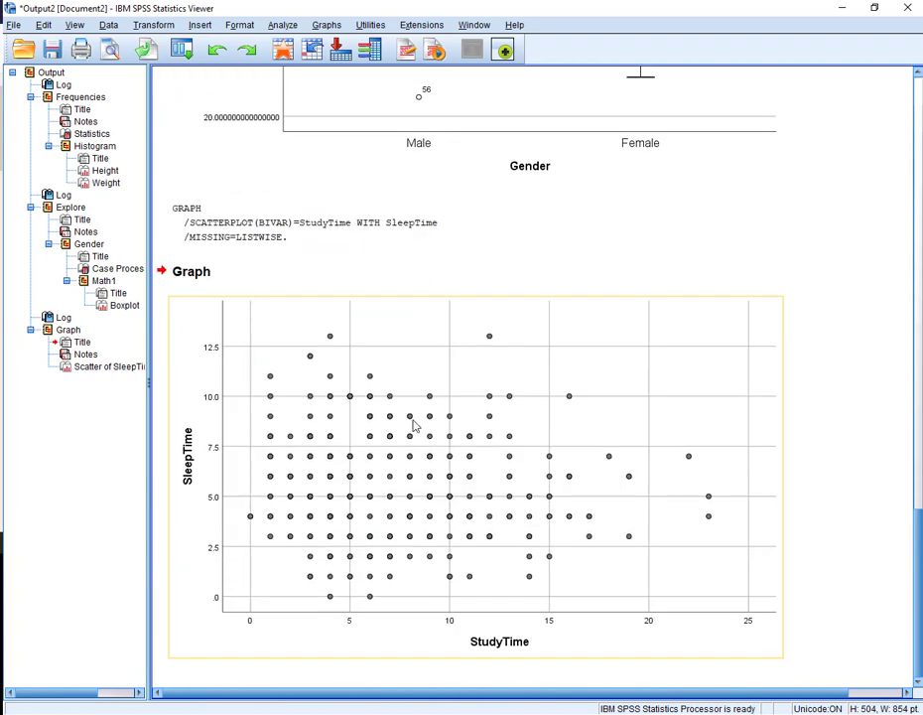
- Copy the SleepTime and StudyTime scatterplot and paste it below prompt 5 in the Word homework
right_click(405, 434)
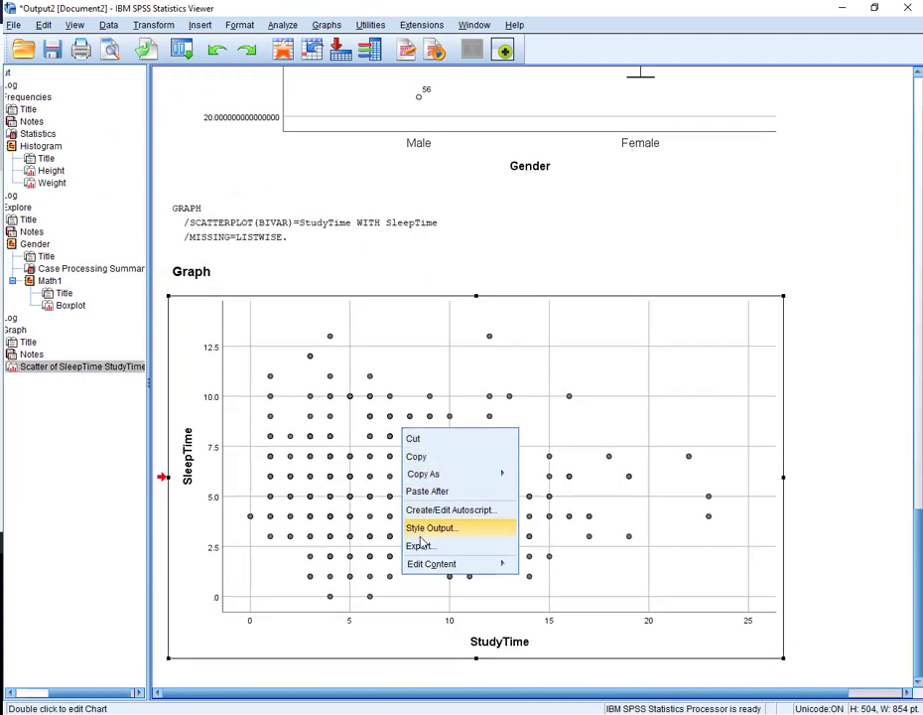
click(419, 457)
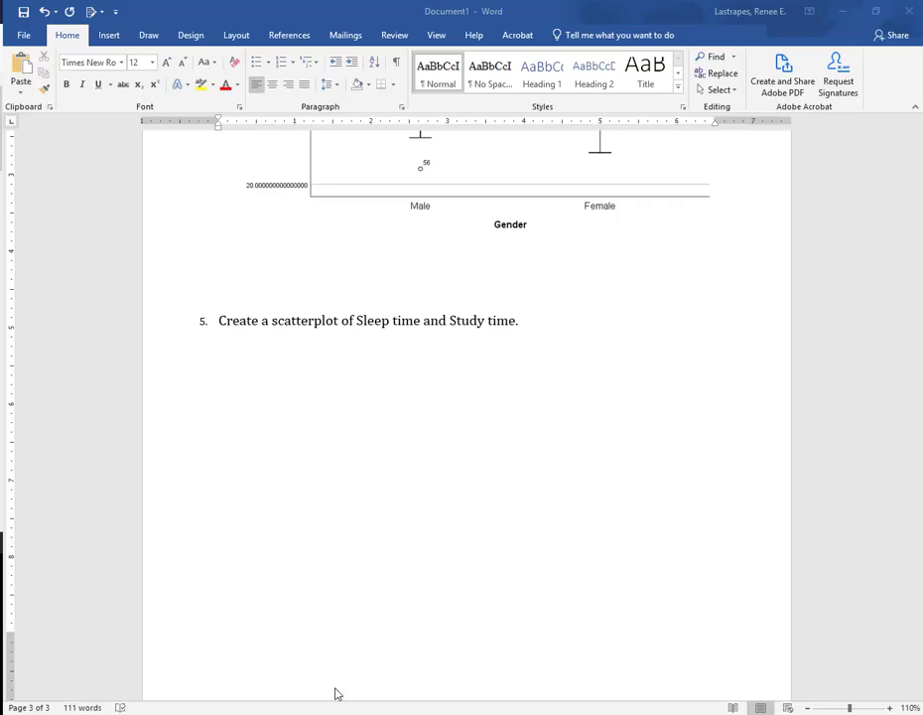
click(335, 695)
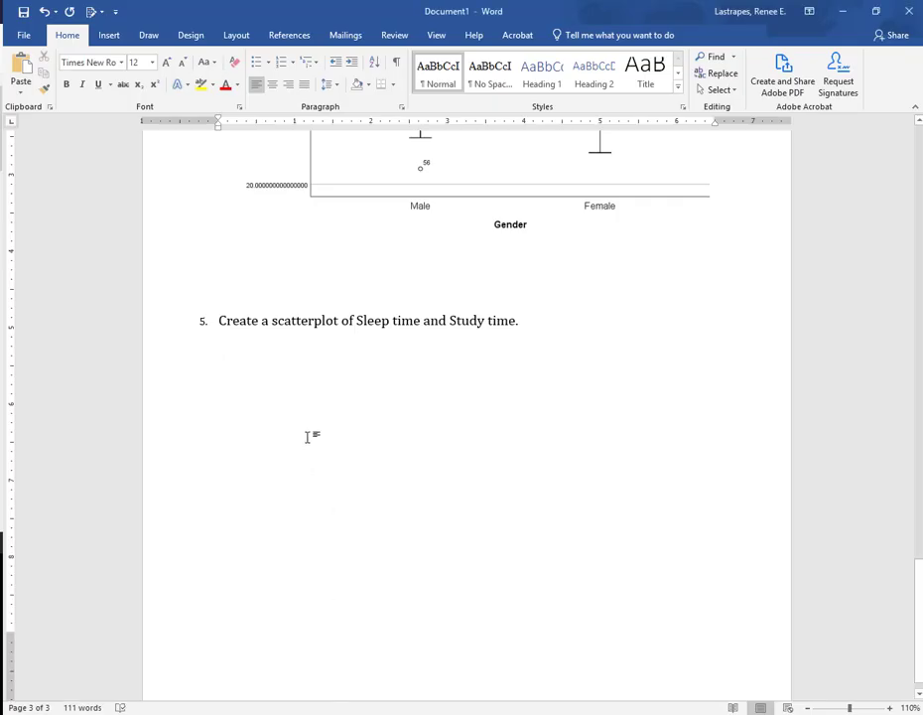
key(ctrl+v)
scroll(313, 447, down, 3)
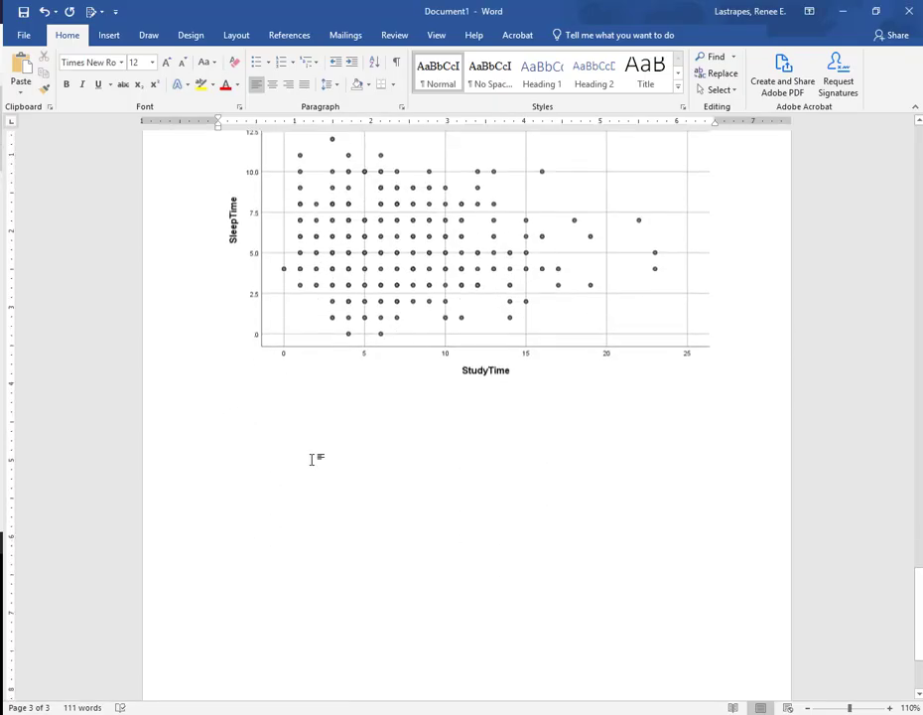
- Review the homework document from its title onward, checking the output placed after each prompt
scroll(311, 457, up, 20)
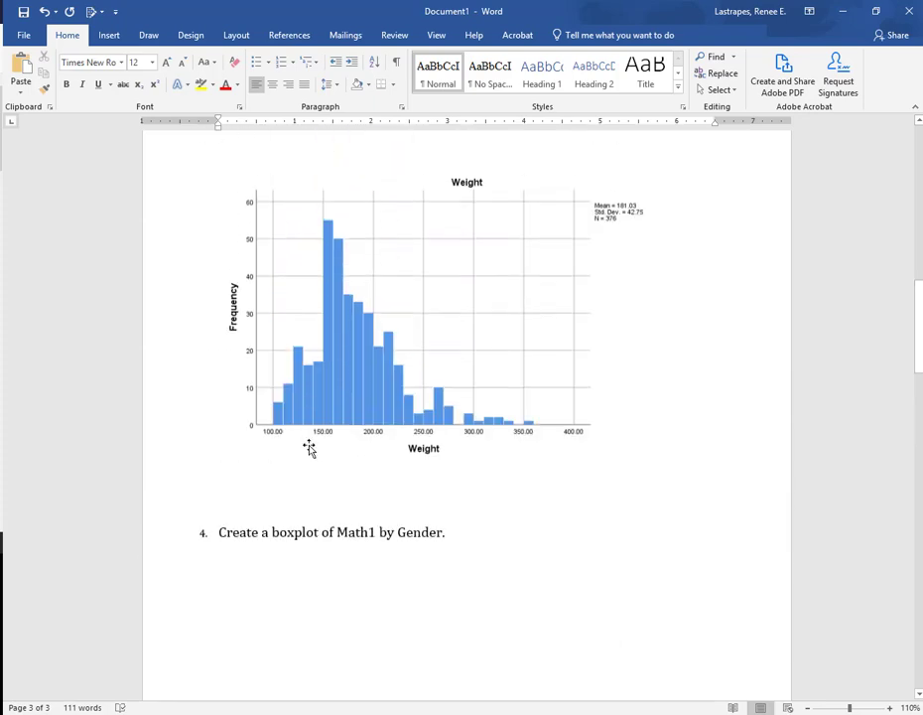
scroll(310, 449, up, 15)
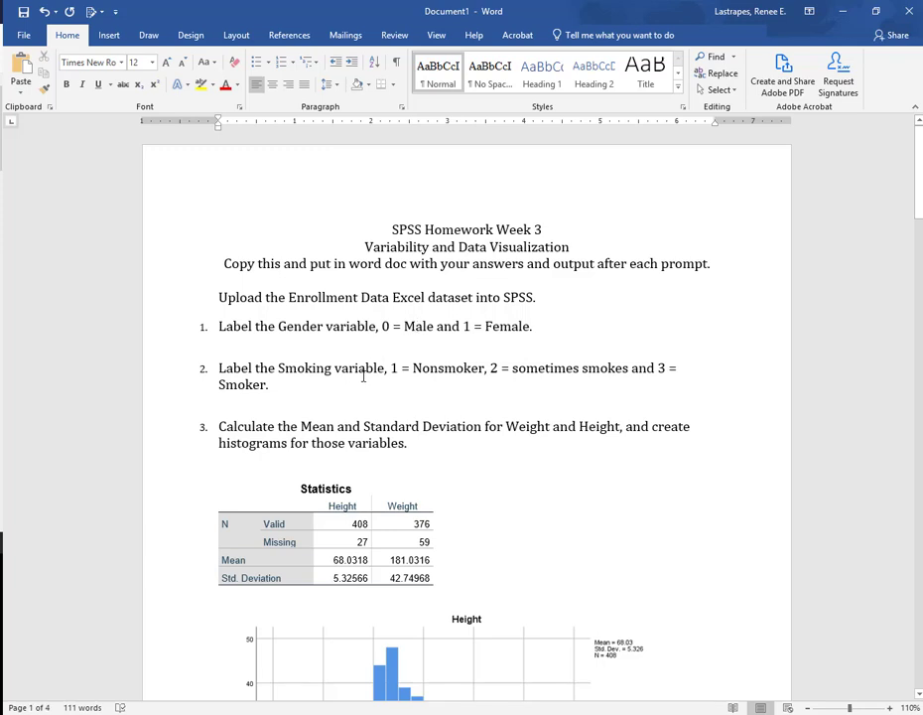
scroll(406, 528, down, 10)
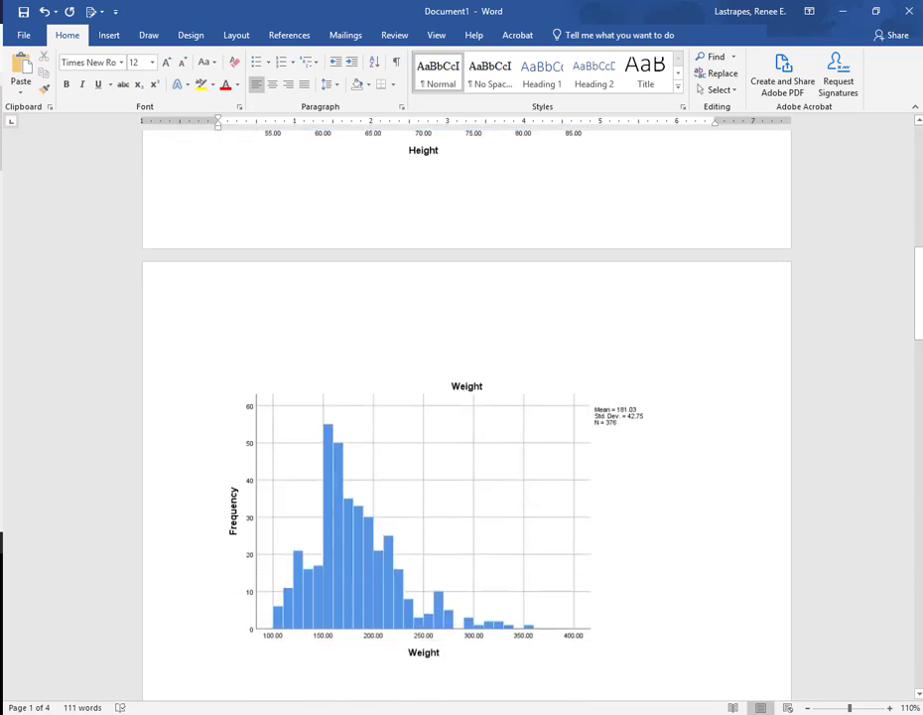